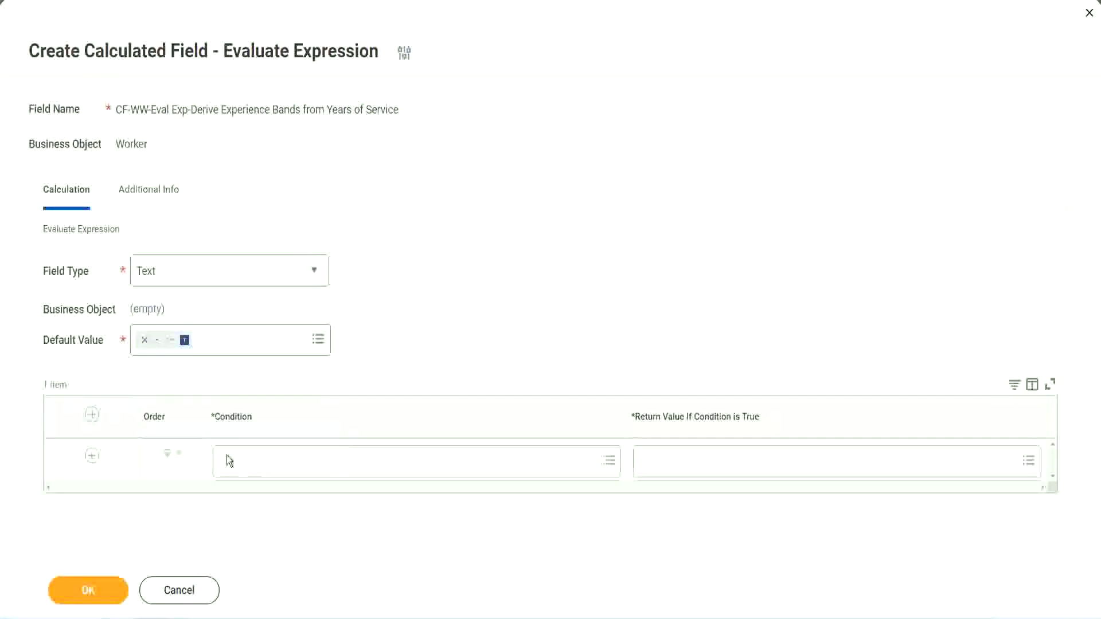
# Select the Field 1 name 'CF-WW-TF-Length of Service between 0 and 7 years' in the Notepad++ notes.
pyautogui.click(259, 462)
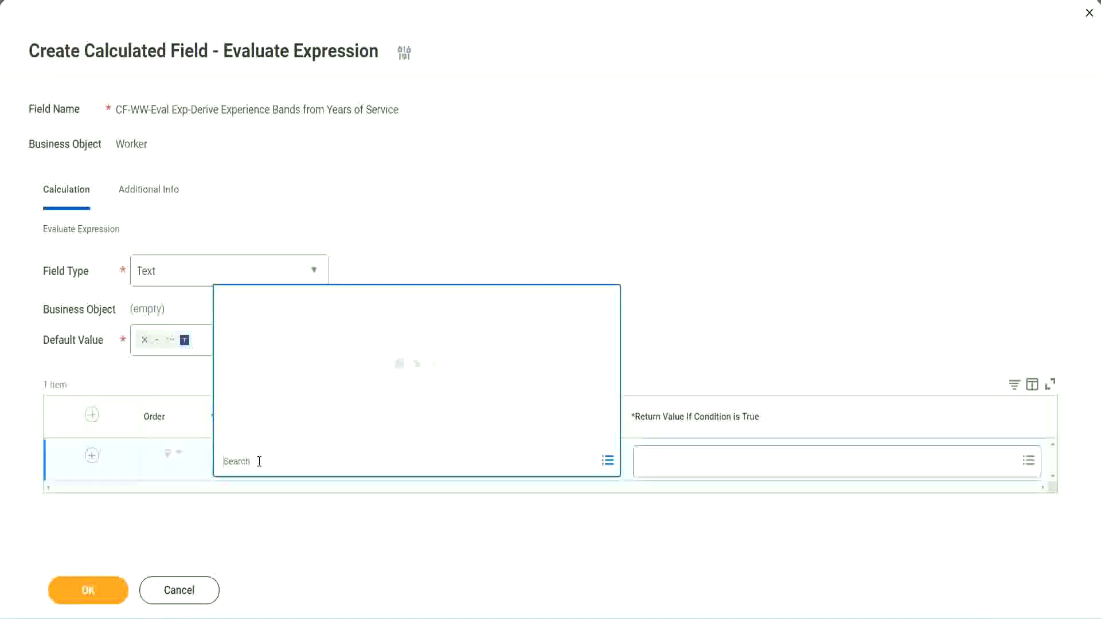
pyautogui.click(420, 255)
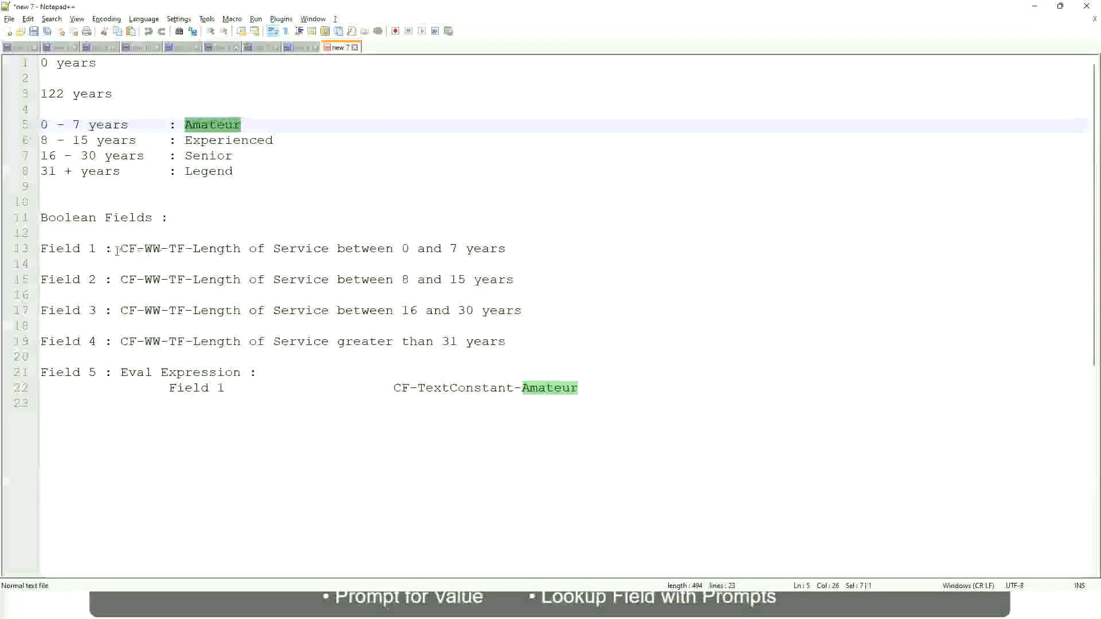
pyautogui.click(120, 248)
pyautogui.hotkey('shift', 'Right')
pyautogui.hotkey('shift', 'Right')
pyautogui.moveTo(120, 249); pyautogui.dragTo(507, 252)
pyautogui.hotkey('ctrl', 'c')
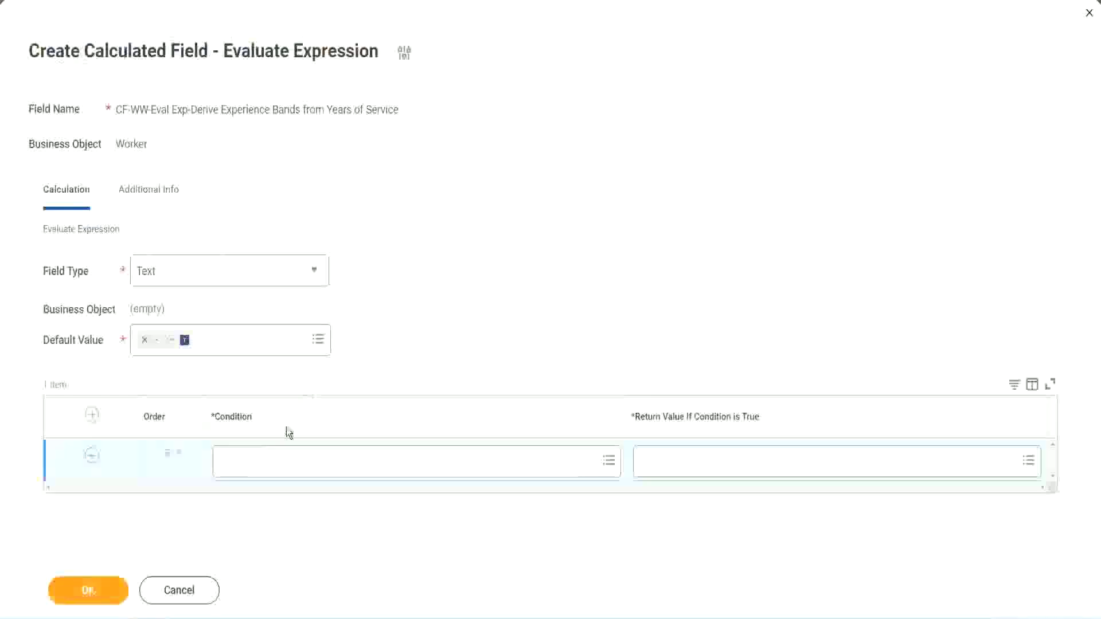
# Paste and select CF-WW-TF-Length of Service between 0 and 7 years as row one's condition.
pyautogui.click(280, 464)
pyautogui.hotkey('ctrl', 'v')
pyautogui.press('Return')
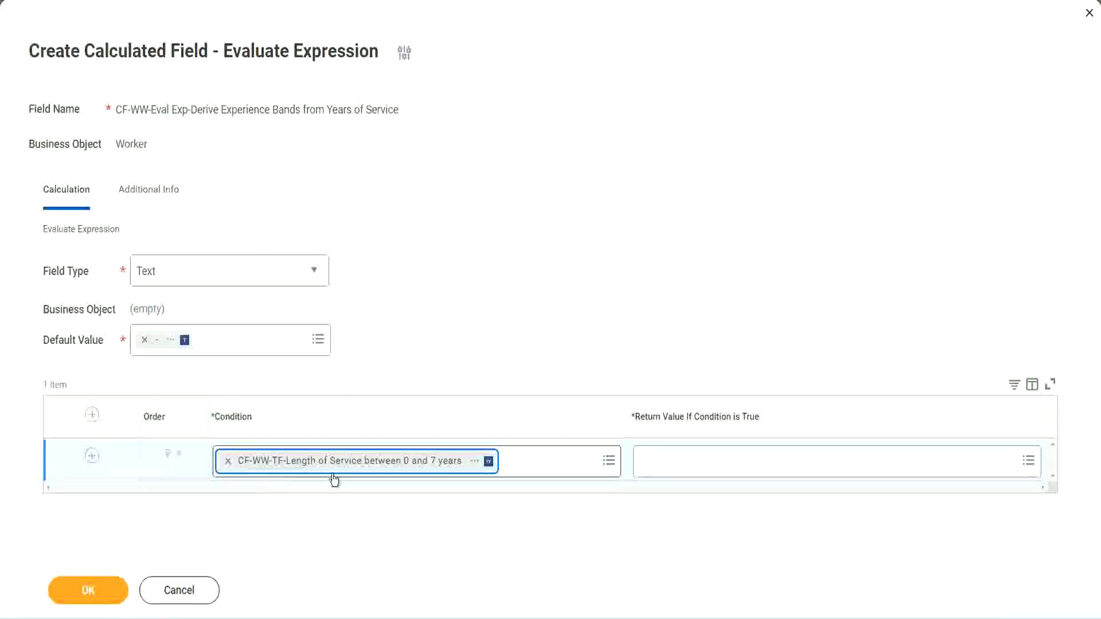
pyautogui.click(509, 323)
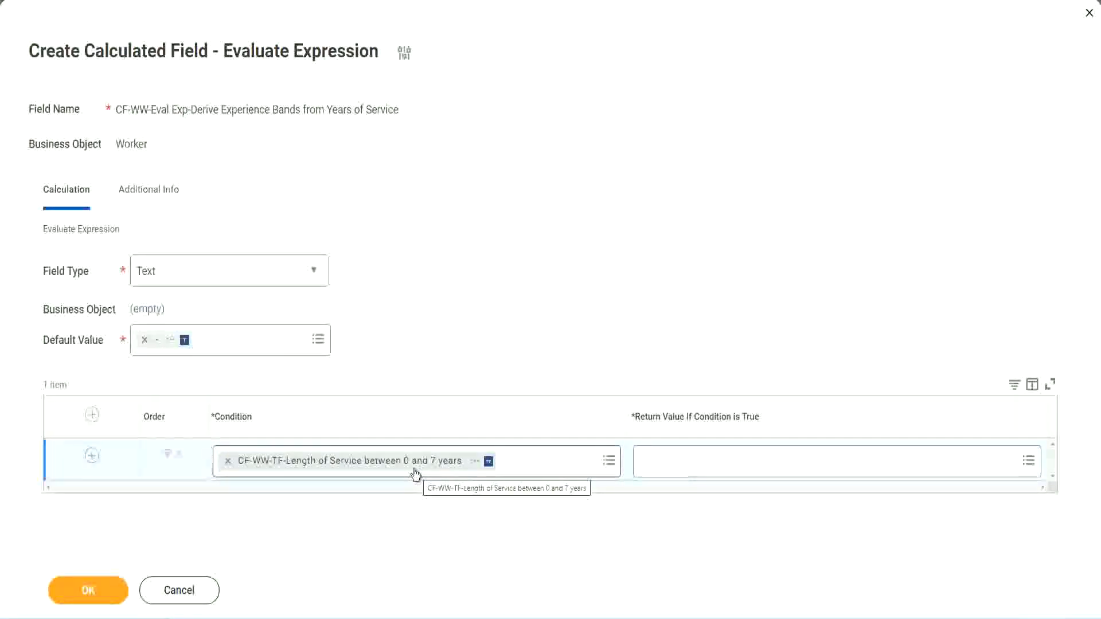
pyautogui.click(717, 468)
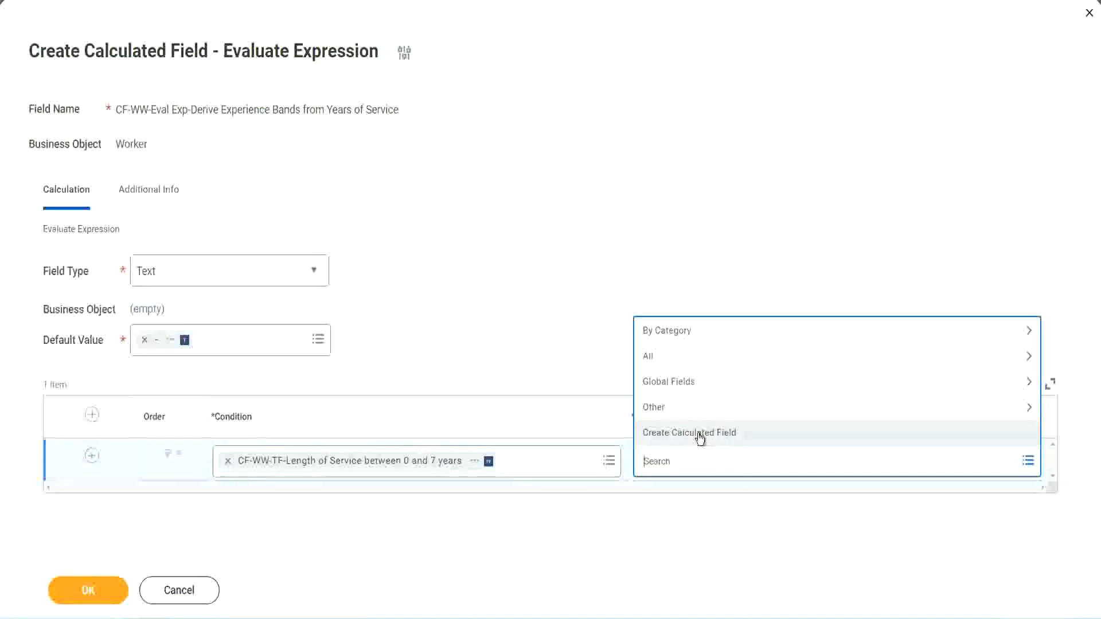
# Abandon the misspelled 'Amaterue' return value search and reopen the first row's Return Value options.
pyautogui.click(637, 282)
pyautogui.click(663, 465)
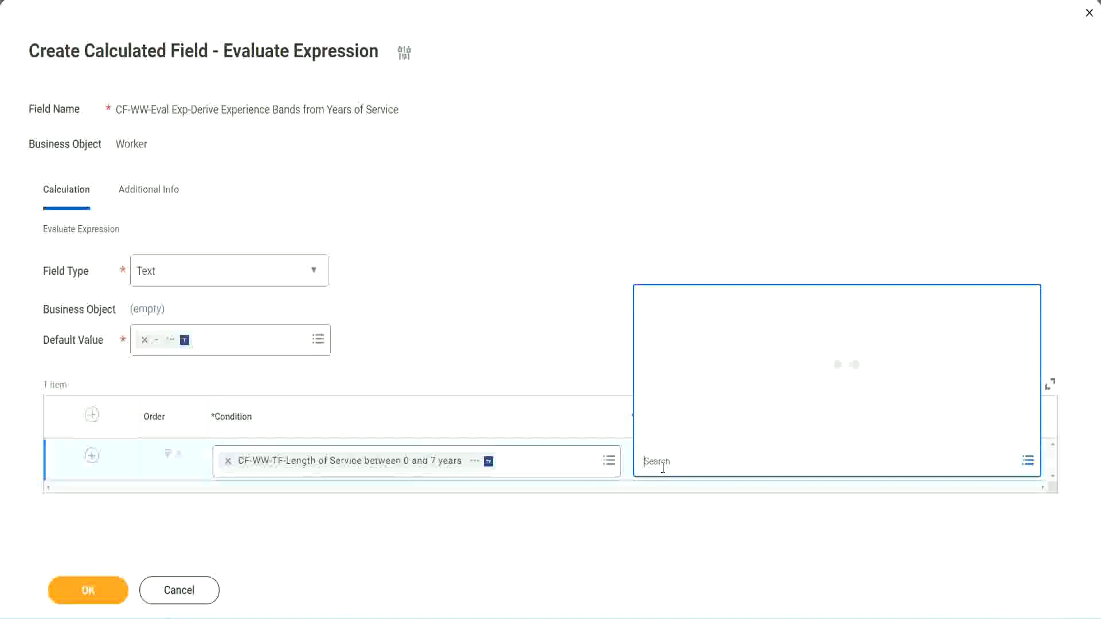
pyautogui.write('Amaterue')
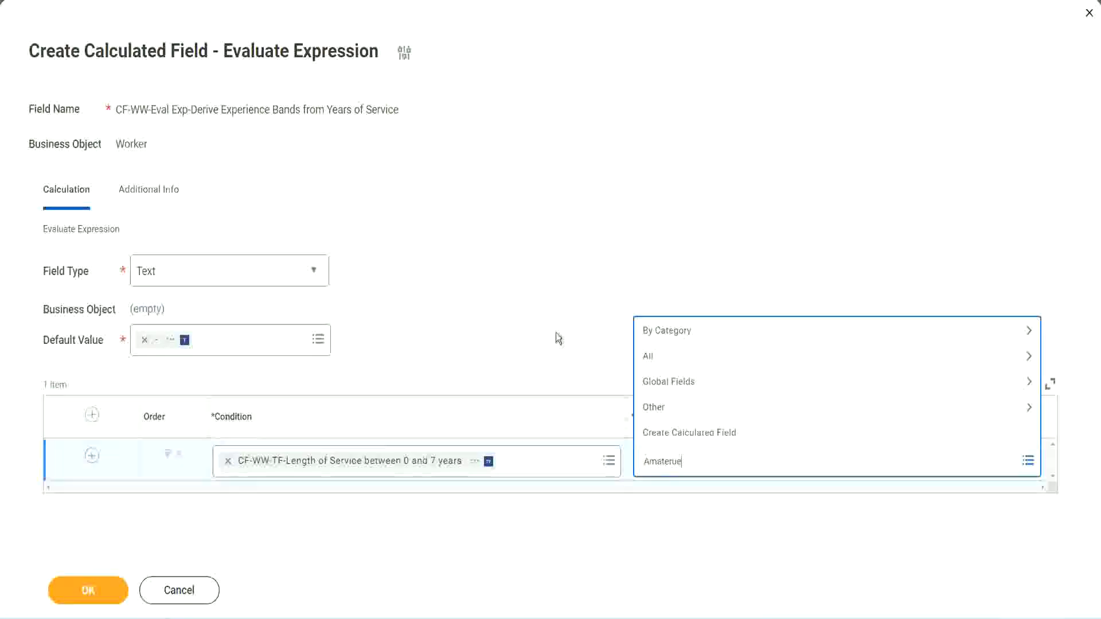
pyautogui.click(555, 333)
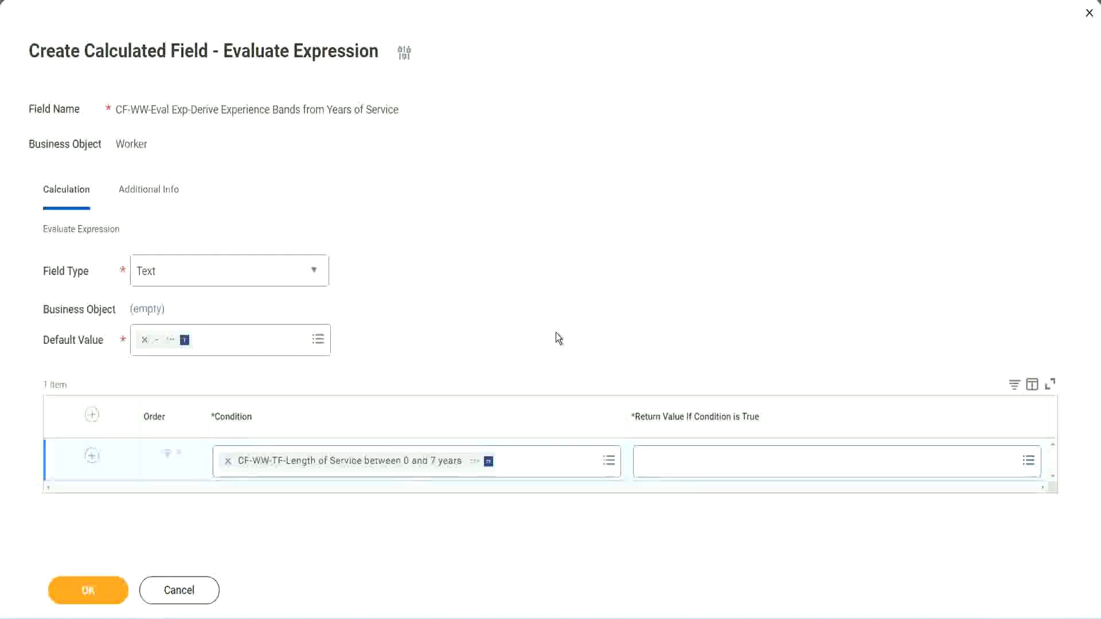
pyautogui.click(694, 466)
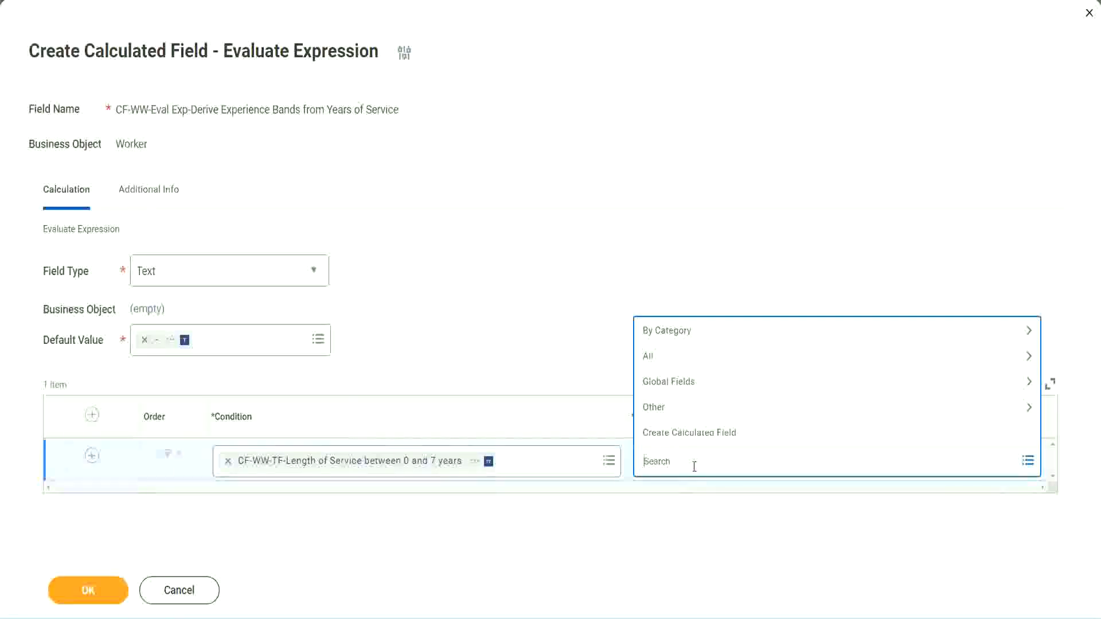
pyautogui.click(554, 334)
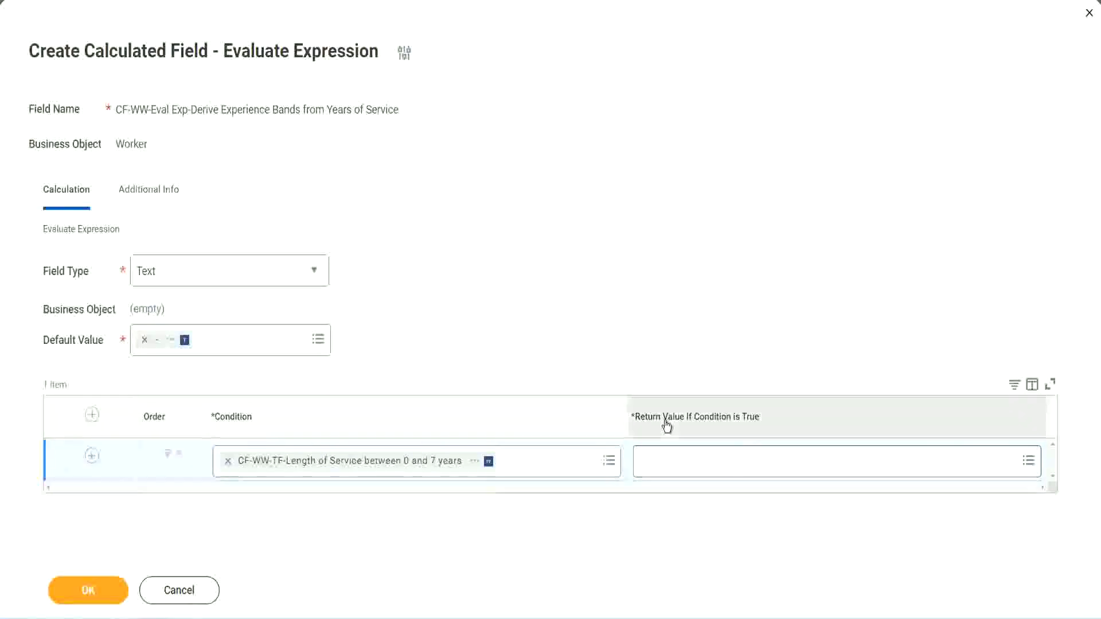
pyautogui.click(713, 465)
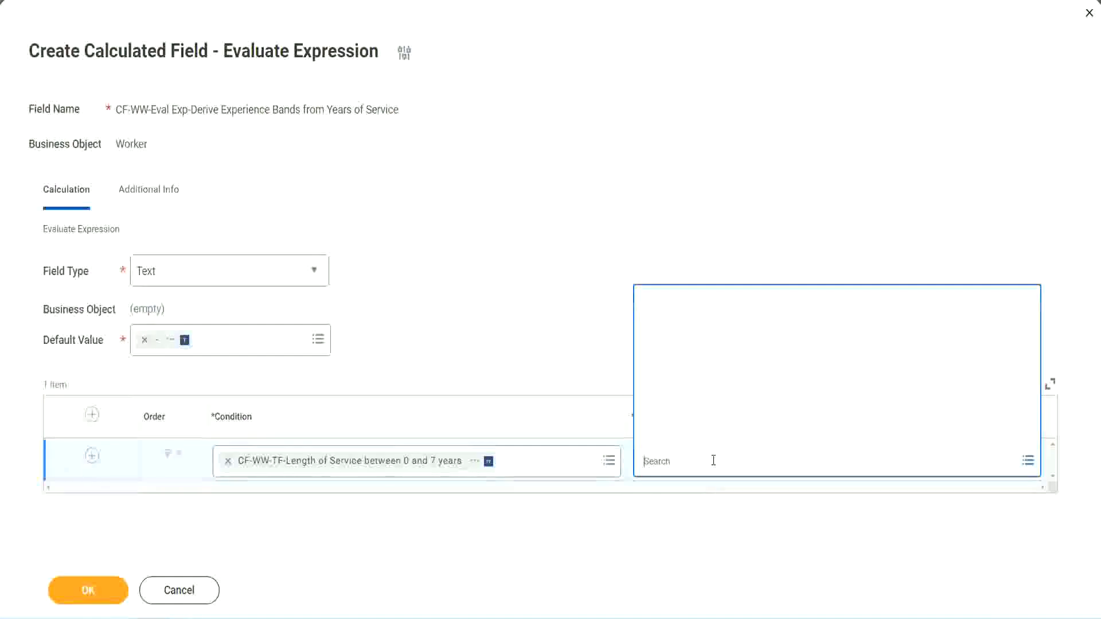
# Start a new calculated field and name it CF-WW-TC-Amateur.
pyautogui.click(704, 435)
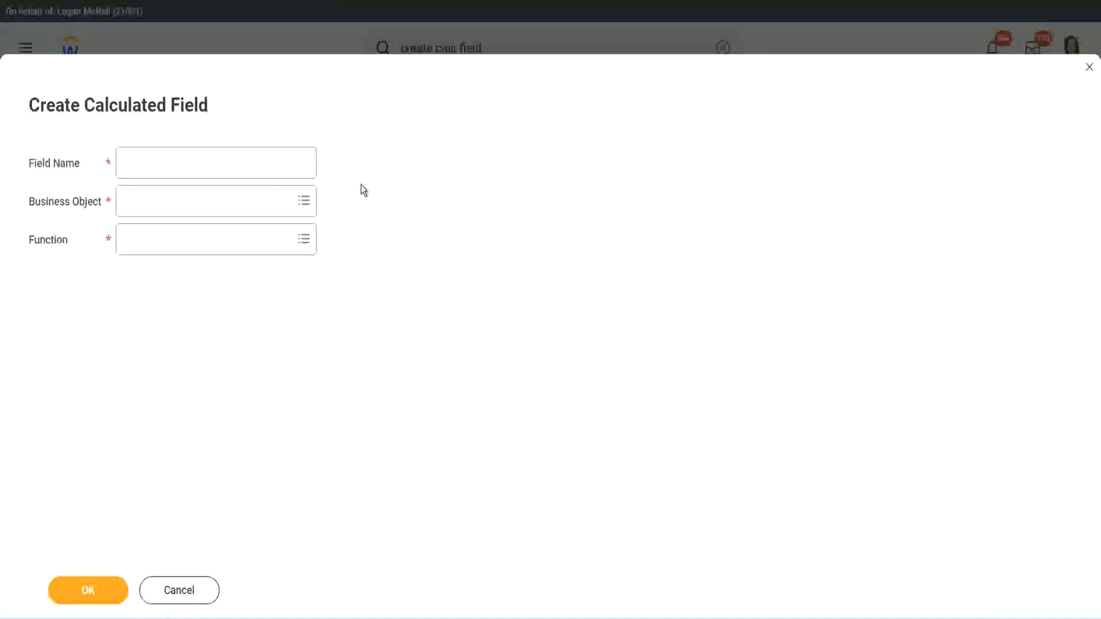
pyautogui.click(133, 164)
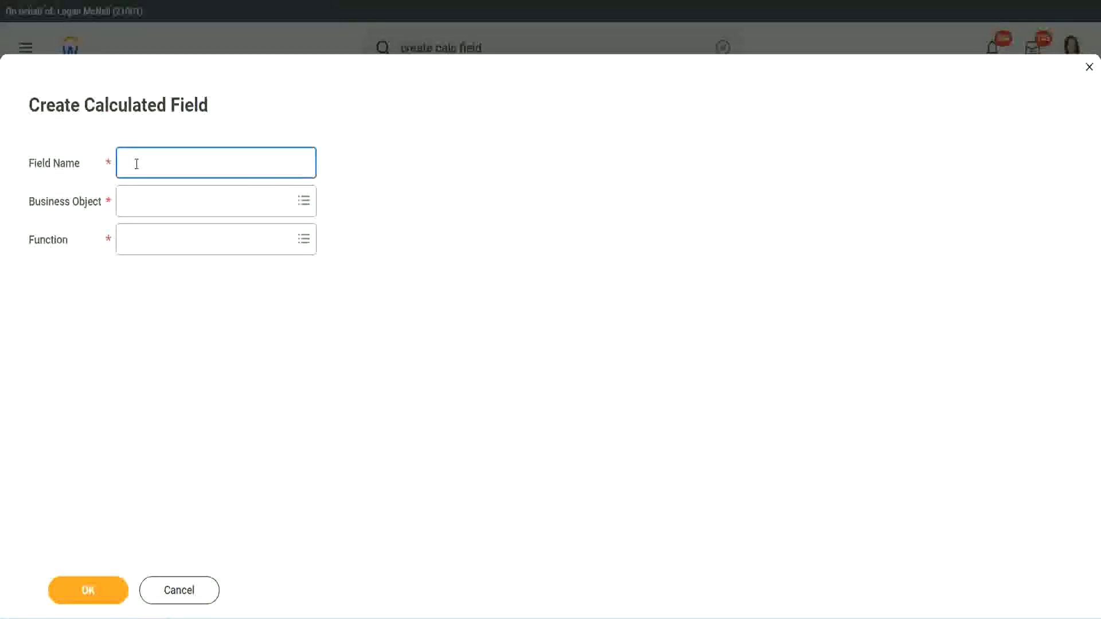
pyautogui.write('CF-TC-Amateur')
pyautogui.hotkey('ctrl', 'Left')
pyautogui.hotkey('ctrl', 'Left')
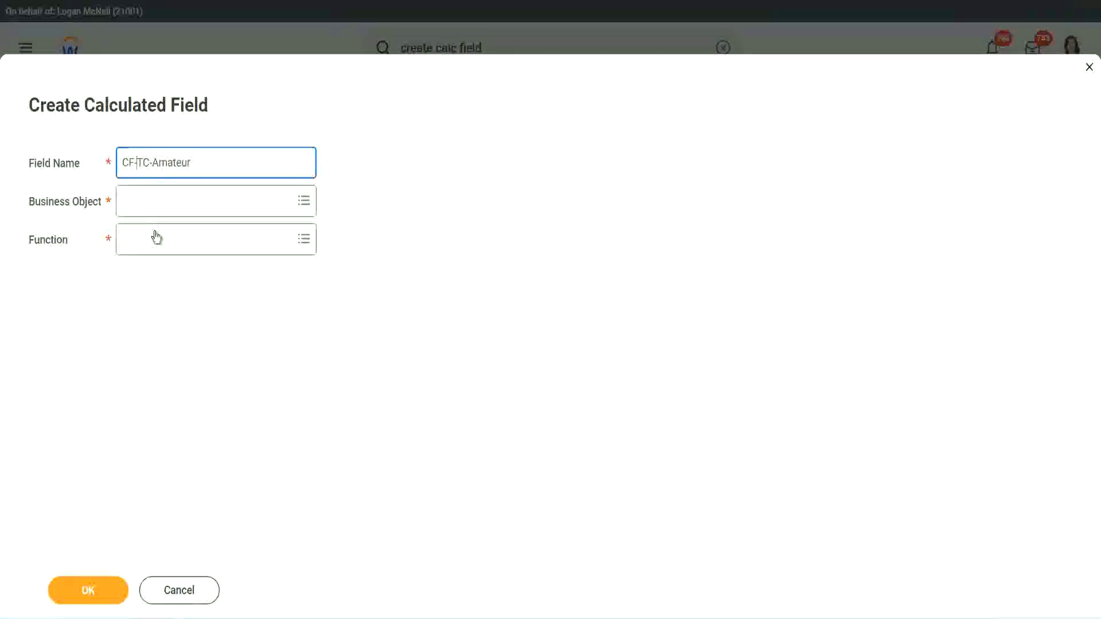
pyautogui.write('WW-')
# Set the new field's business object to Global.
pyautogui.click(155, 201)
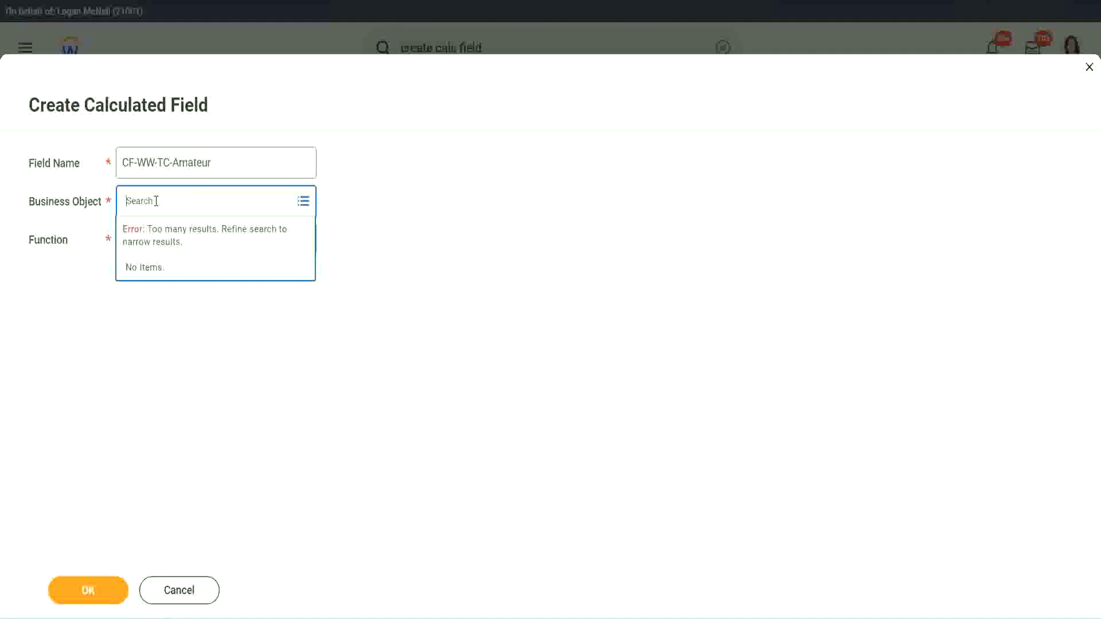
pyautogui.write('worker')
pyautogui.press('BackSpace')
pyautogui.press('BackSpace')
pyautogui.press('BackSpace')
pyautogui.press('BackSpace')
pyautogui.press('BackSpace')
pyautogui.press('BackSpace')
pyautogui.write('global')
pyautogui.press('Return')
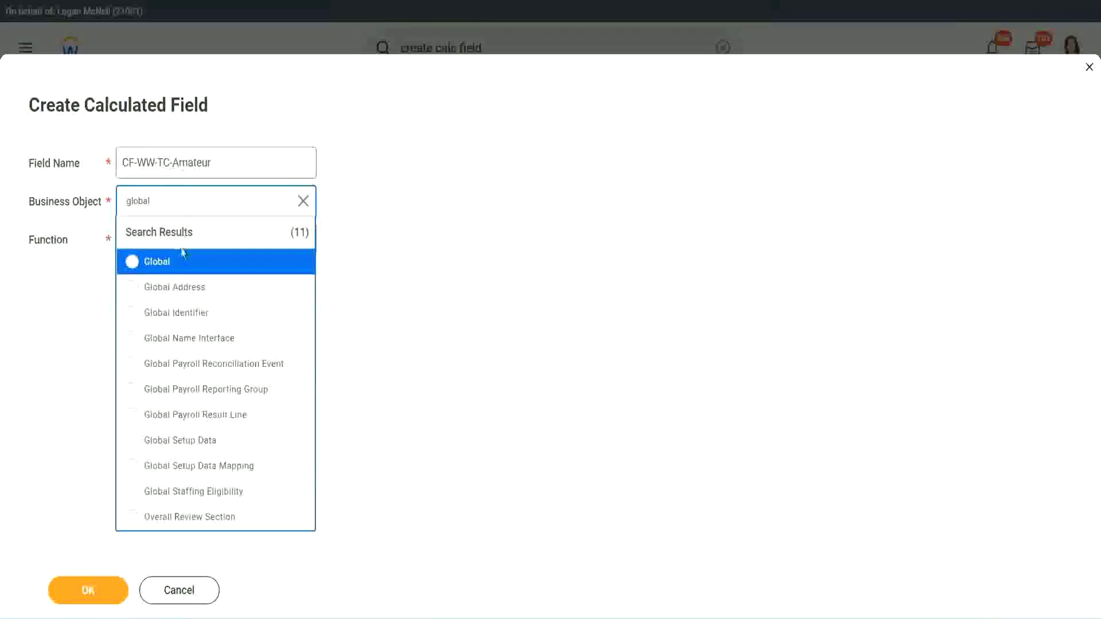
pyautogui.click(172, 270)
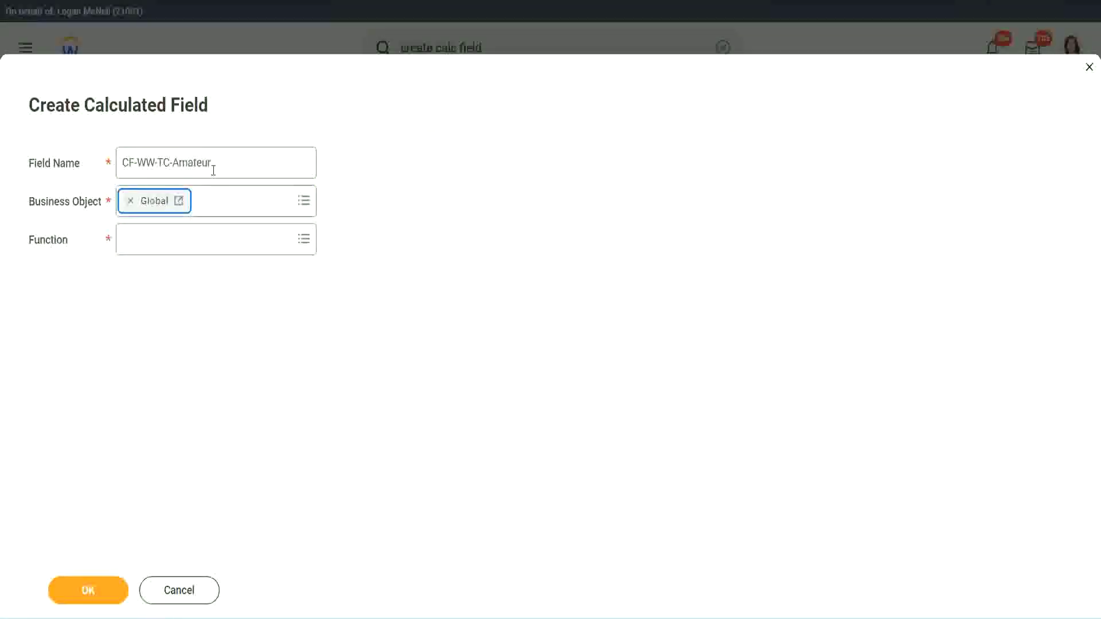
# Choose Text Constant as the function and submit the field's basic details.
pyautogui.tripleClick(285, 155)
pyautogui.click(239, 162)
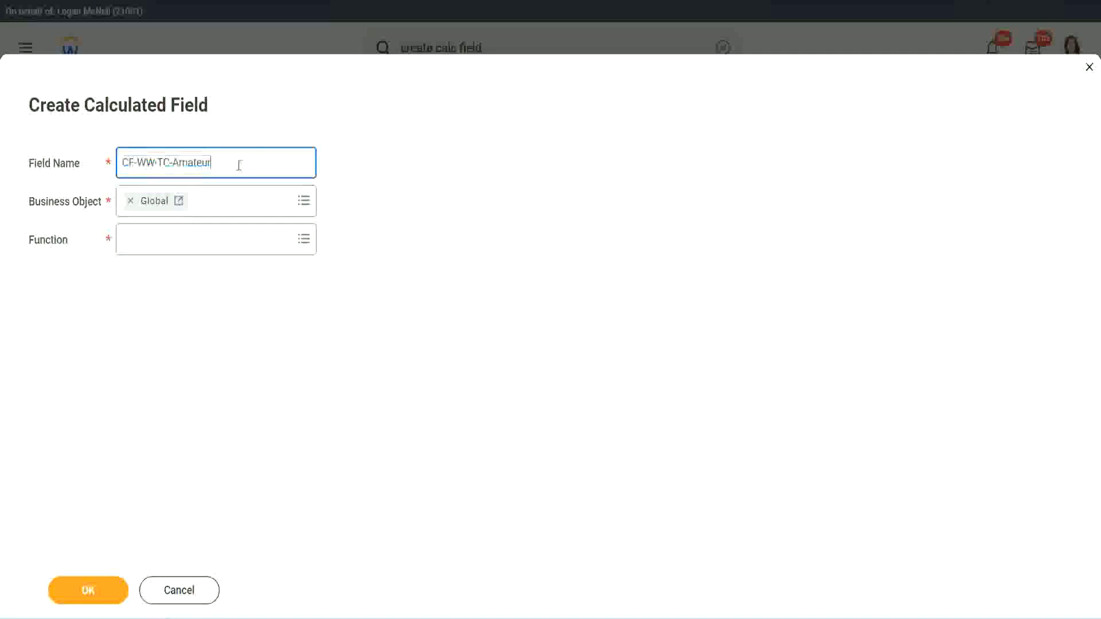
pyautogui.doubleClick(197, 162)
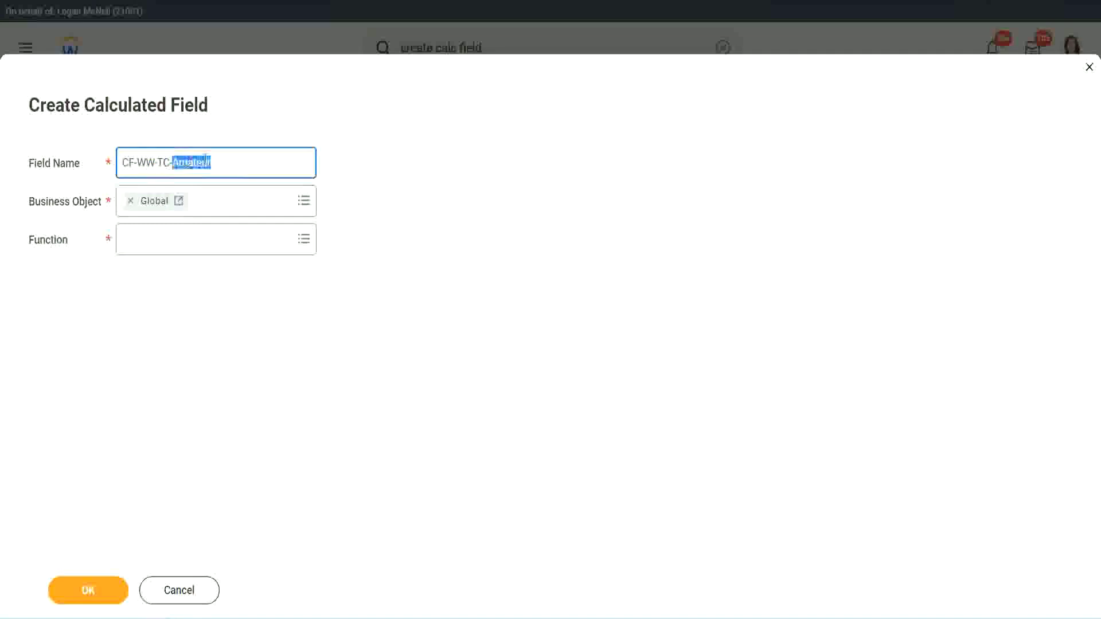
pyautogui.click(228, 159)
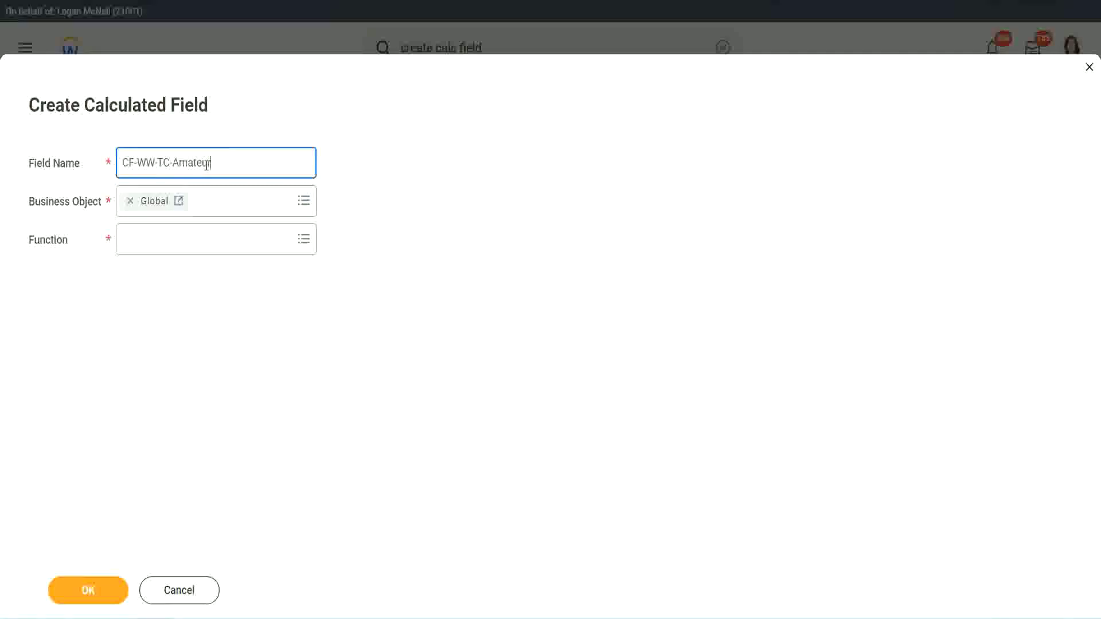
pyautogui.doubleClick(205, 165)
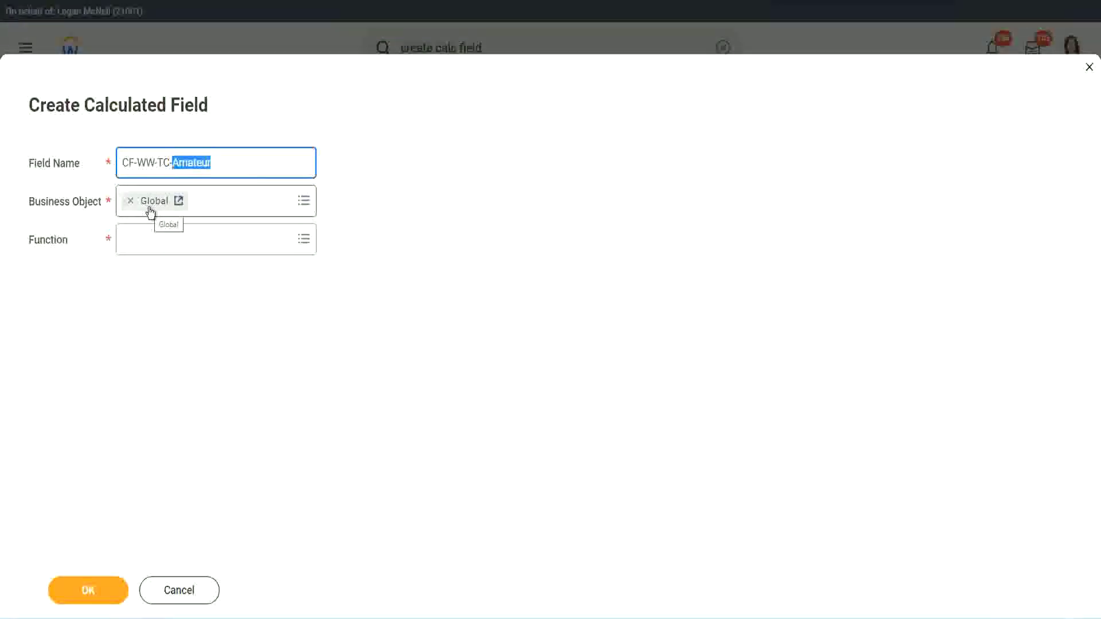
pyautogui.click(153, 239)
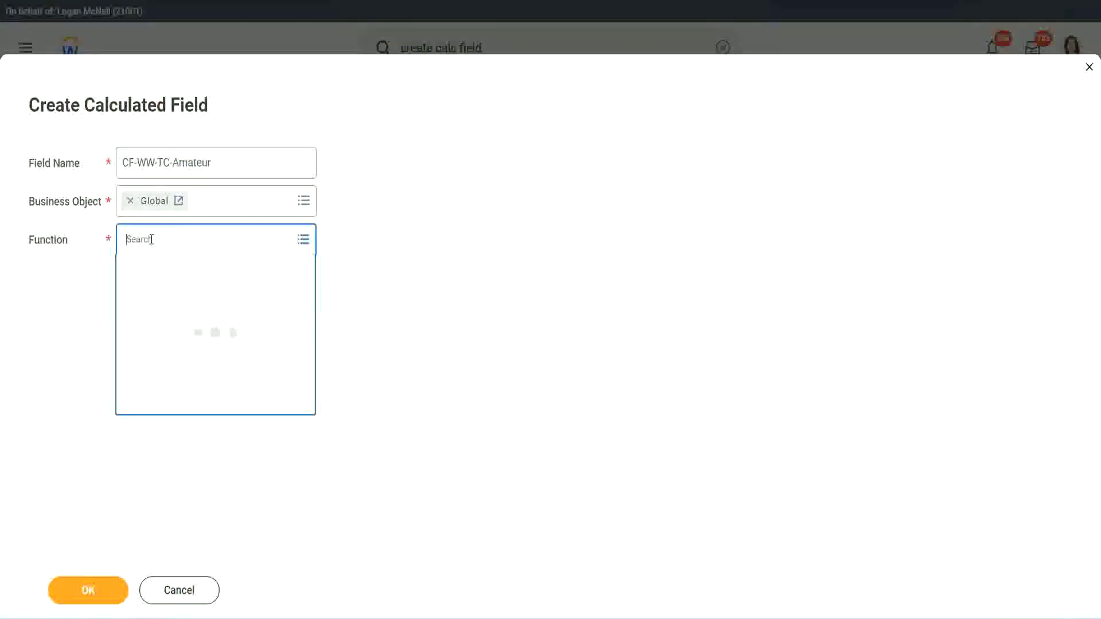
pyautogui.write('text const')
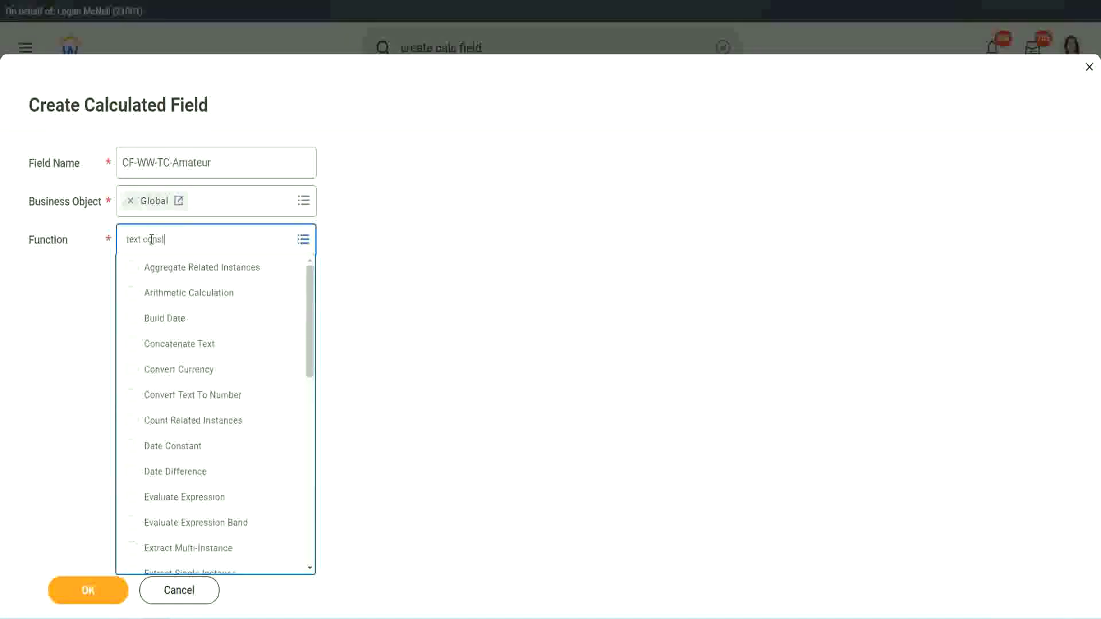
pyautogui.press('Return')
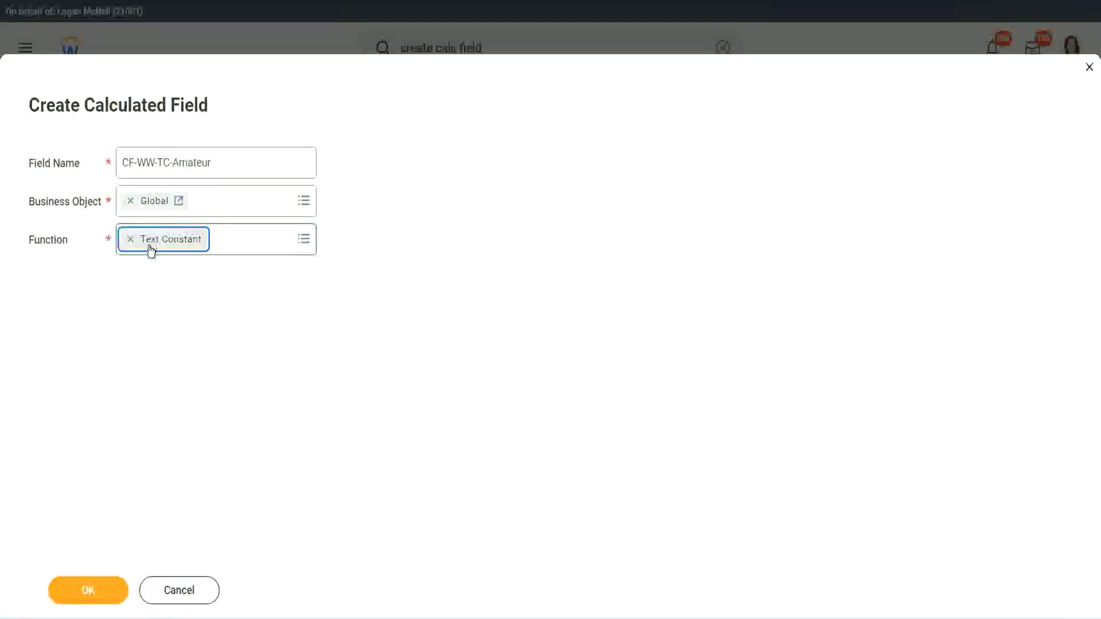
pyautogui.click(105, 580)
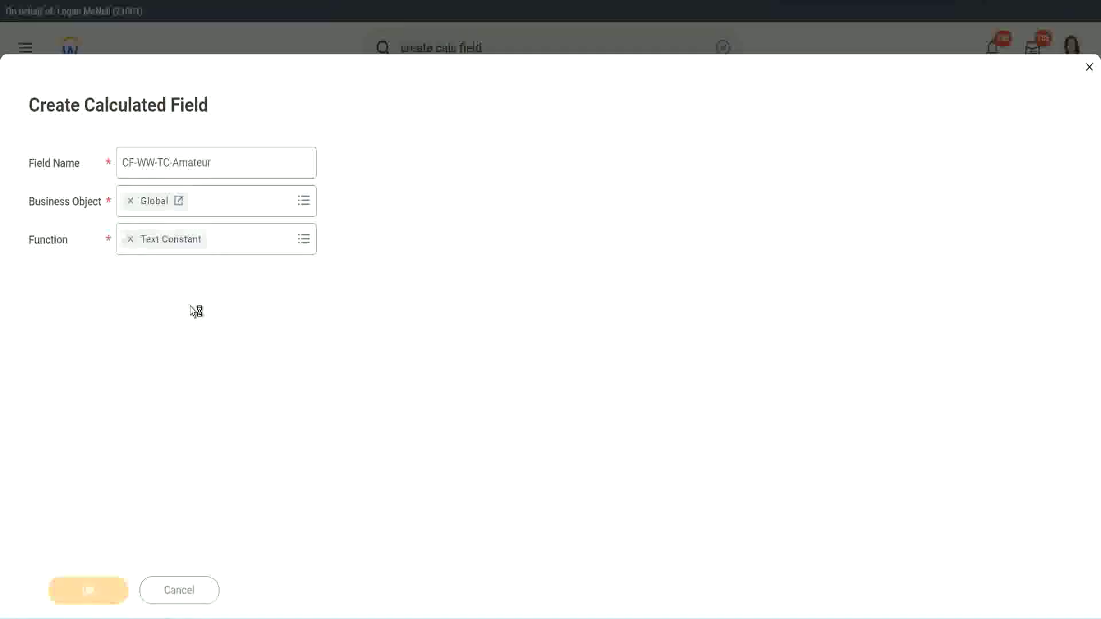
# Enter Amateur as the text constant value and save CF-WW-TC-Amateur.
pyautogui.click(158, 318)
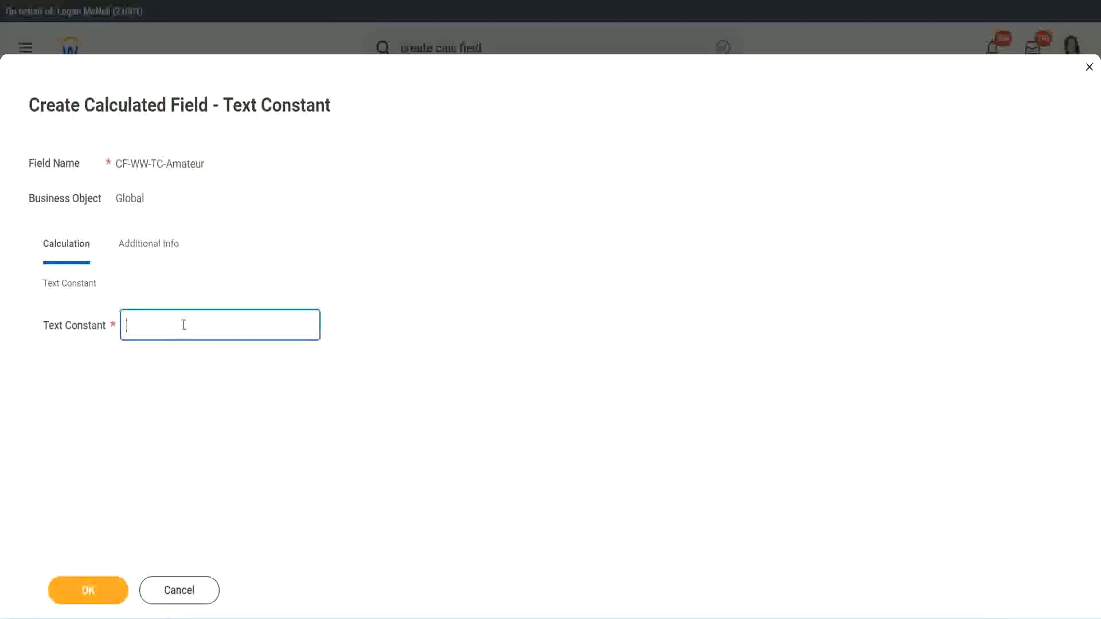
pyautogui.write('Amateur')
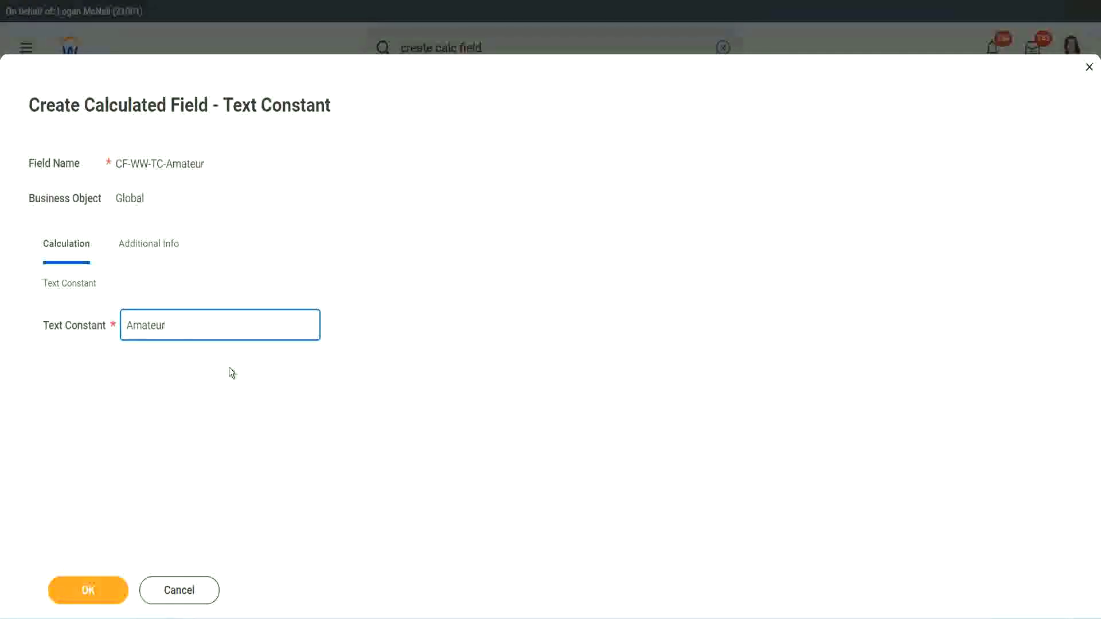
pyautogui.click(87, 594)
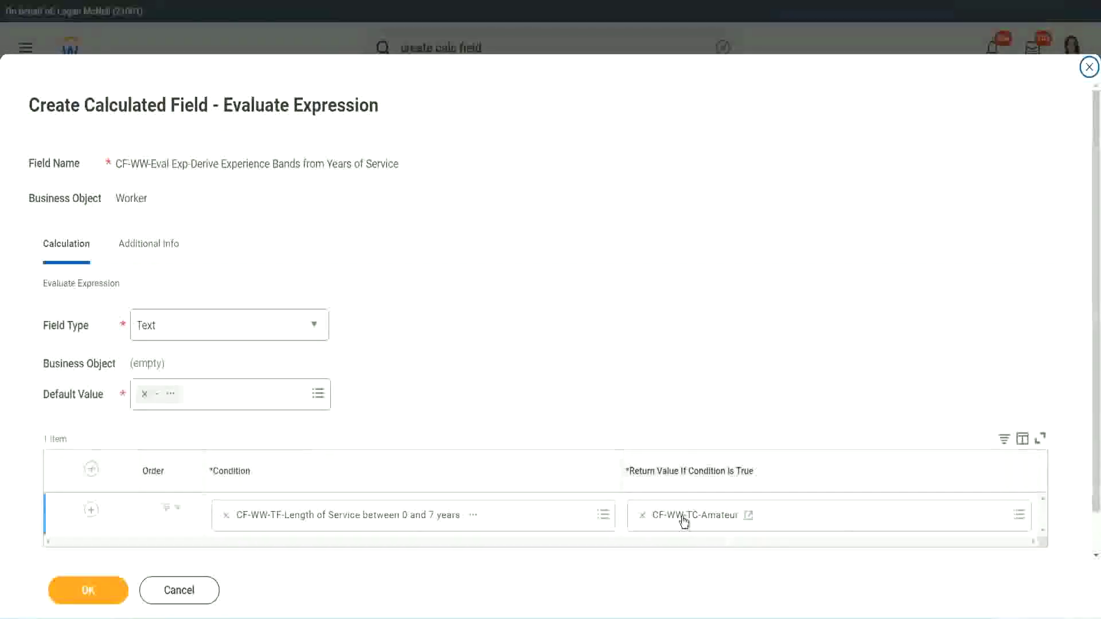
# Copy the Amateur field's name and add extra condition rows to the expression table.
pyautogui.rightClick(683, 521)
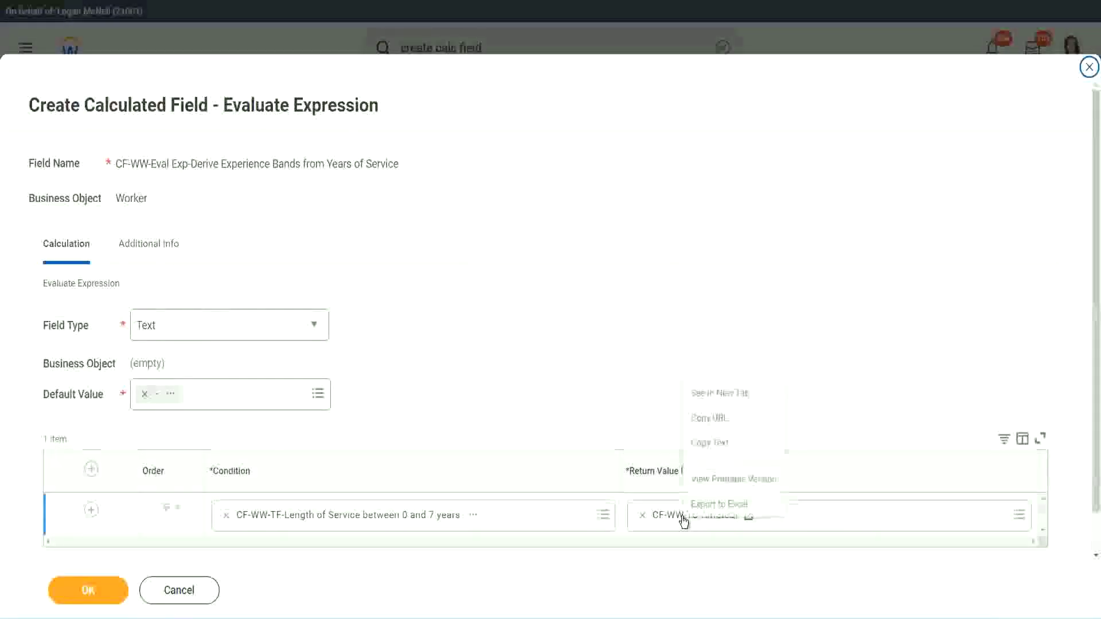
pyautogui.click(714, 444)
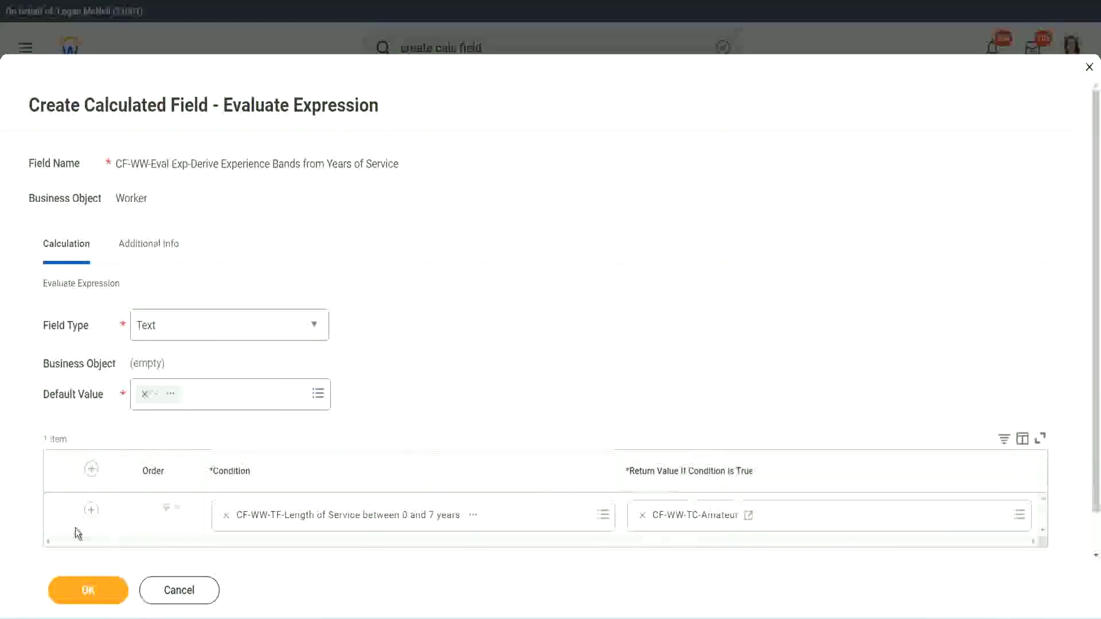
pyautogui.click(86, 511)
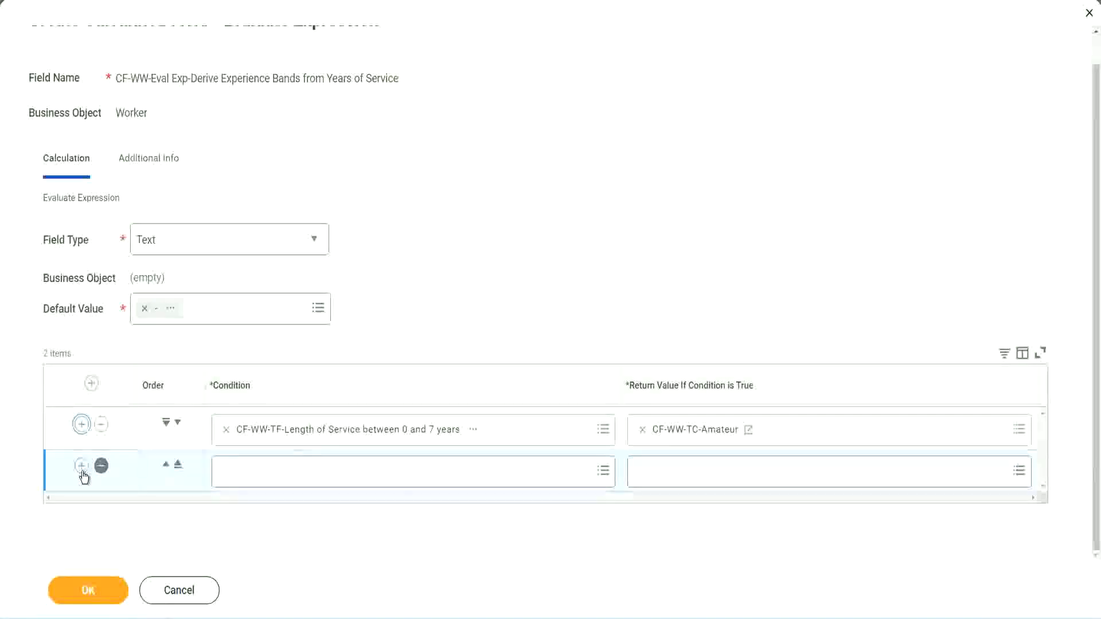
pyautogui.click(83, 468)
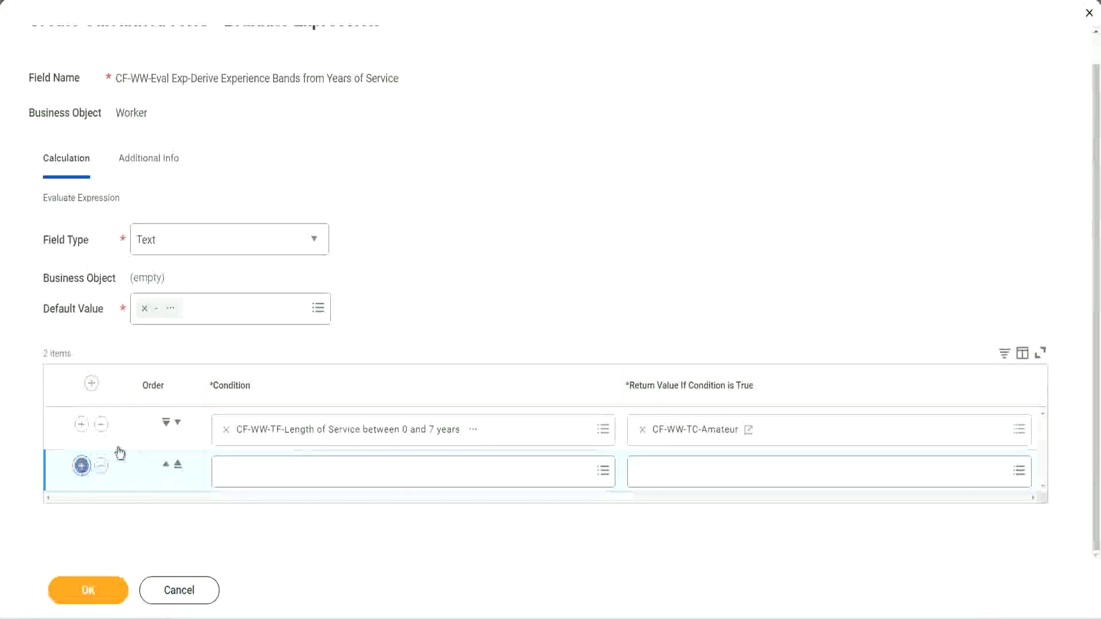
pyautogui.click(86, 468)
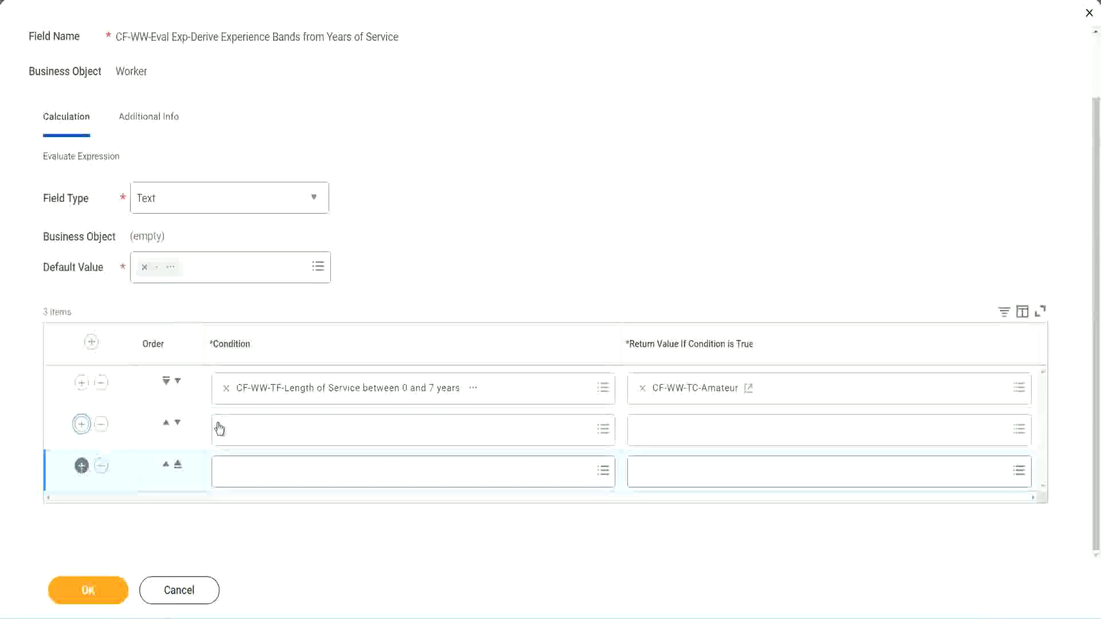
# Set rows two and three to the 8–15 and 16–30 years conditions; search the over-31 field for row four.
pyautogui.click(271, 434)
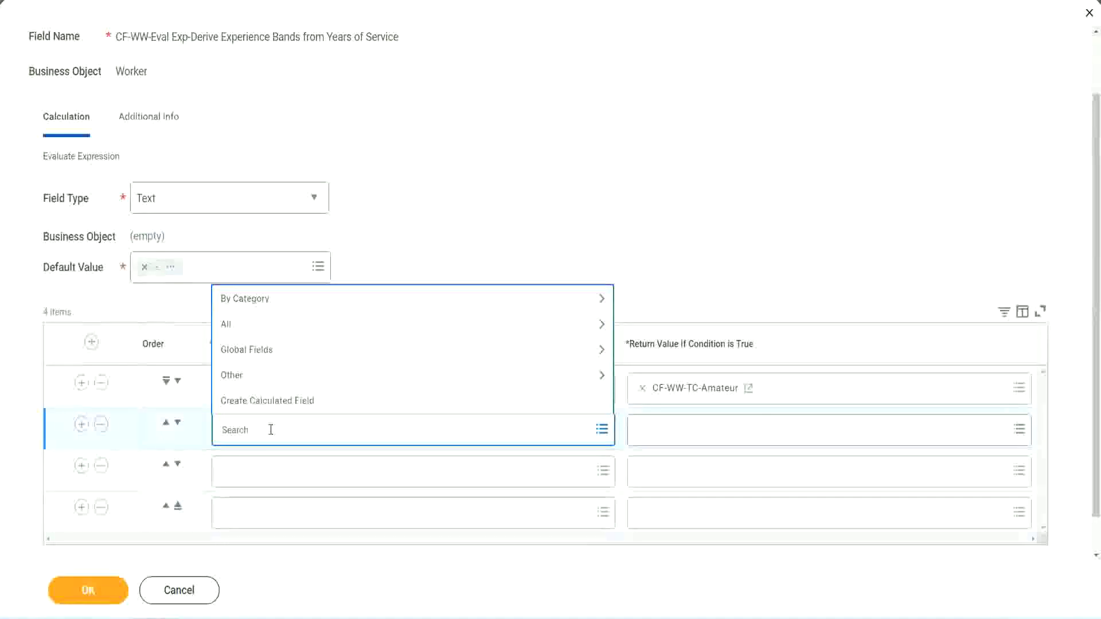
pyautogui.write('cf-ww')
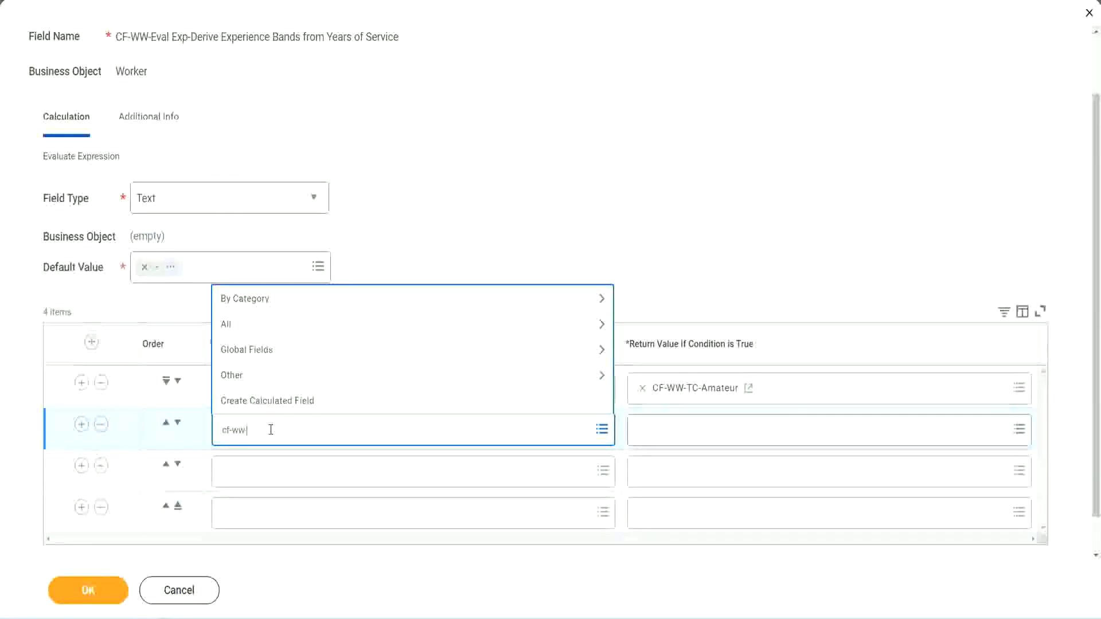
pyautogui.write('-tf')
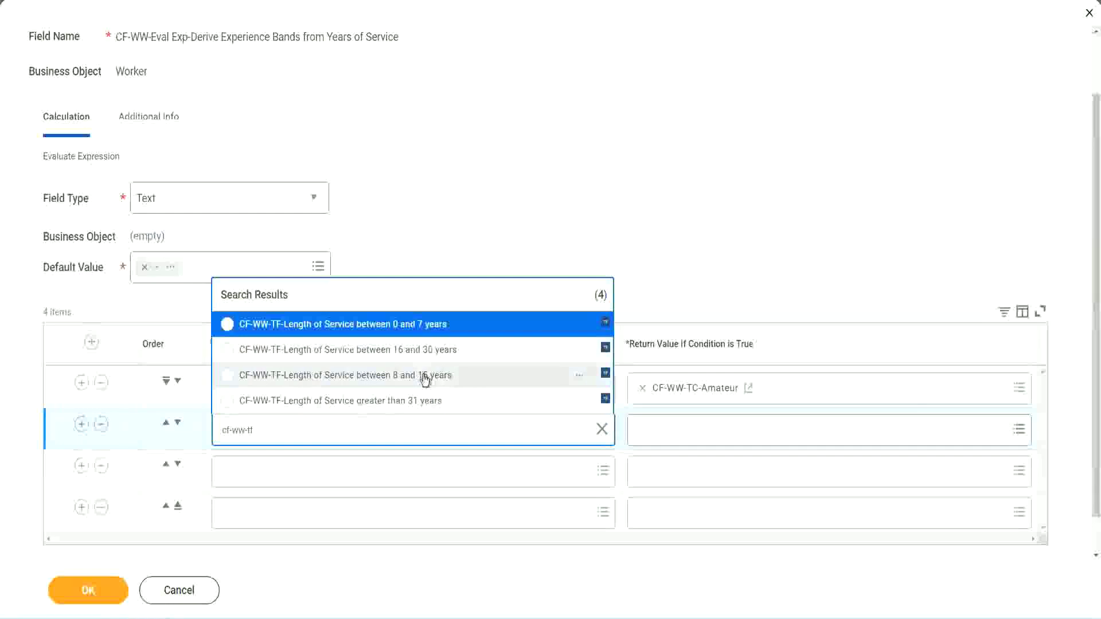
pyautogui.click(423, 377)
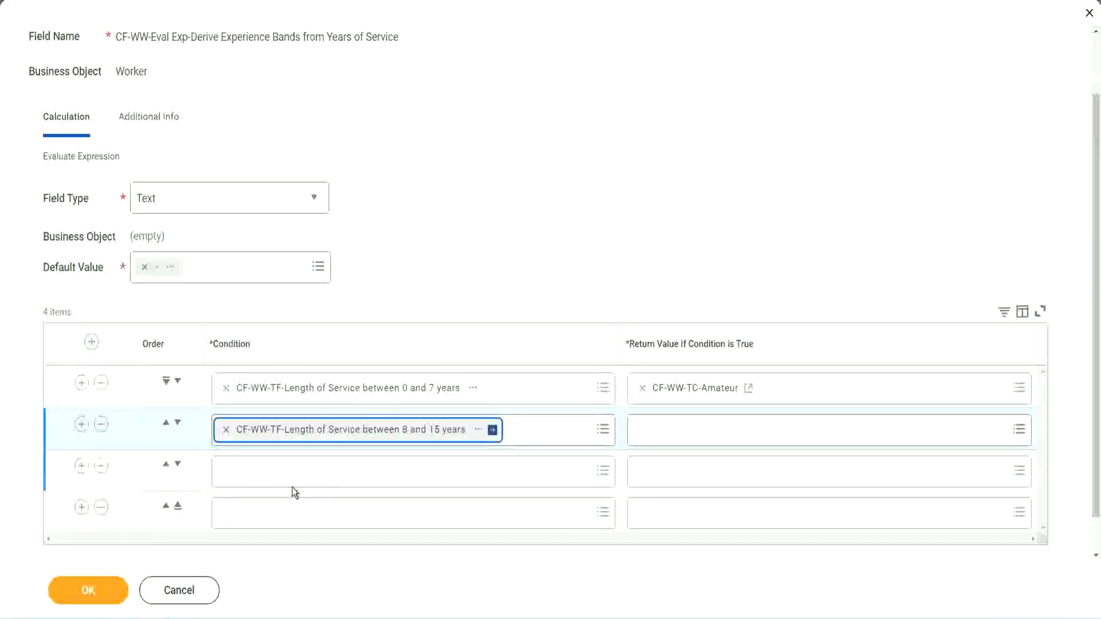
pyautogui.click(278, 470)
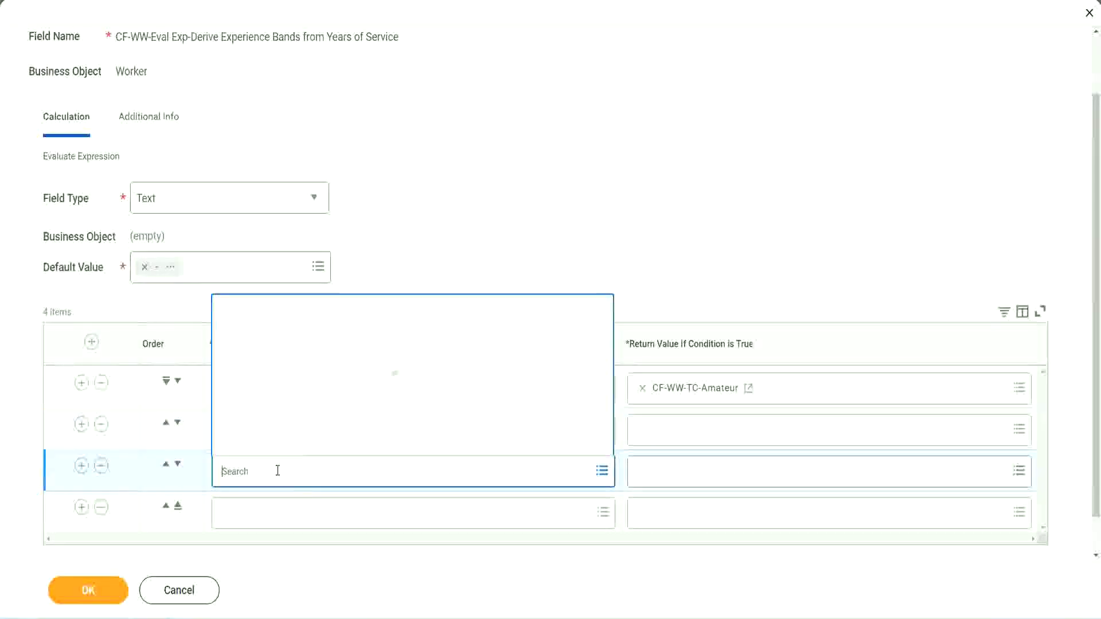
pyautogui.write('cf-ww-tf')
pyautogui.press('Return')
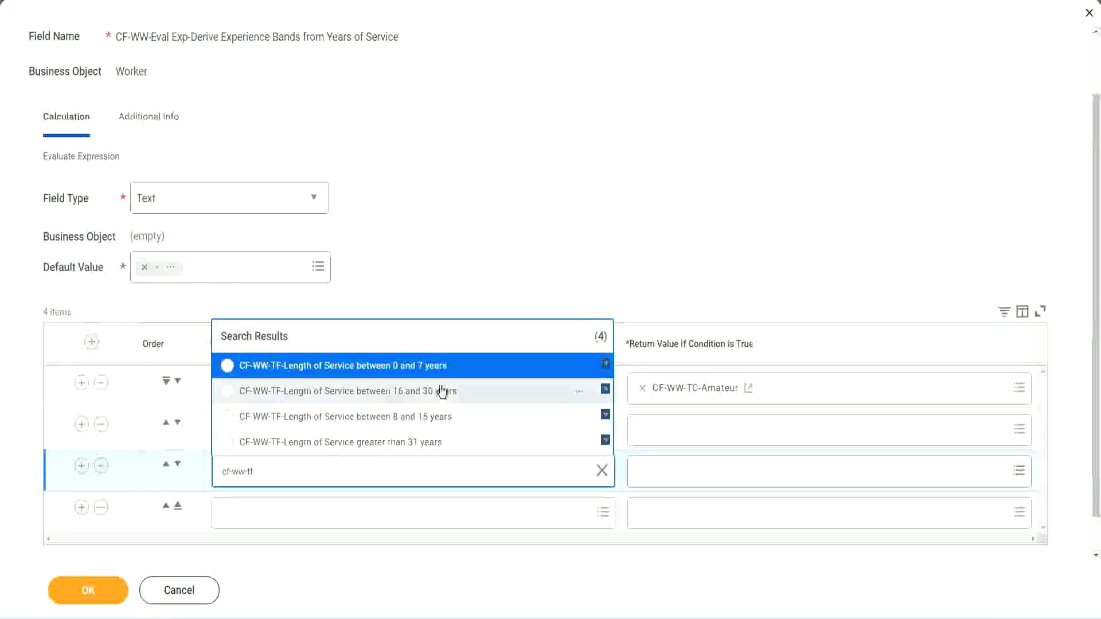
pyautogui.click(442, 397)
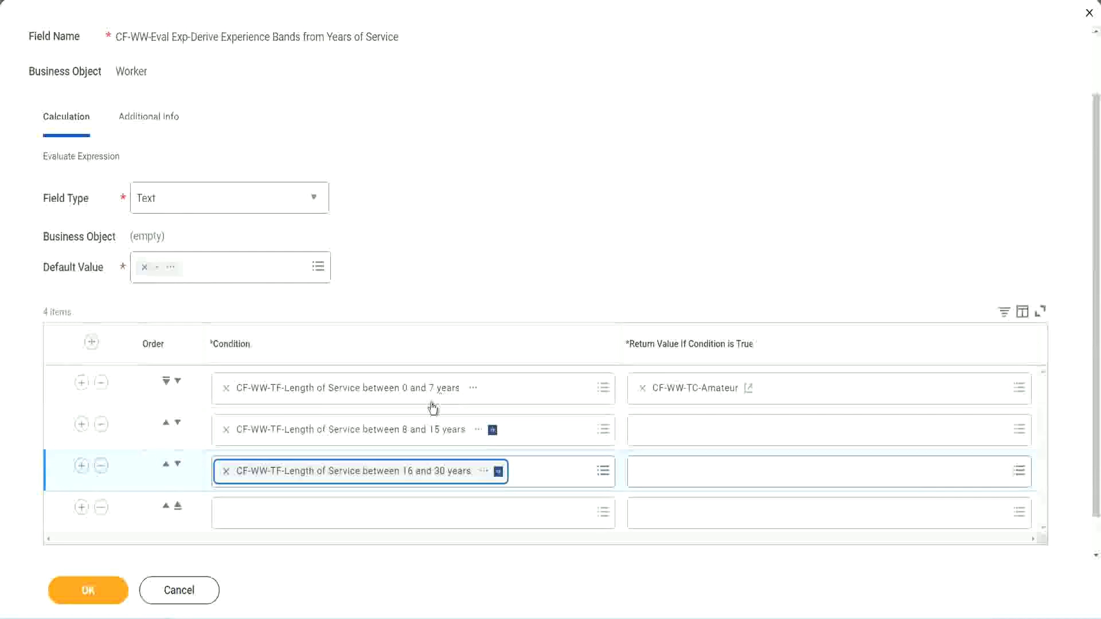
pyautogui.click(260, 514)
pyautogui.write('cf-ww')
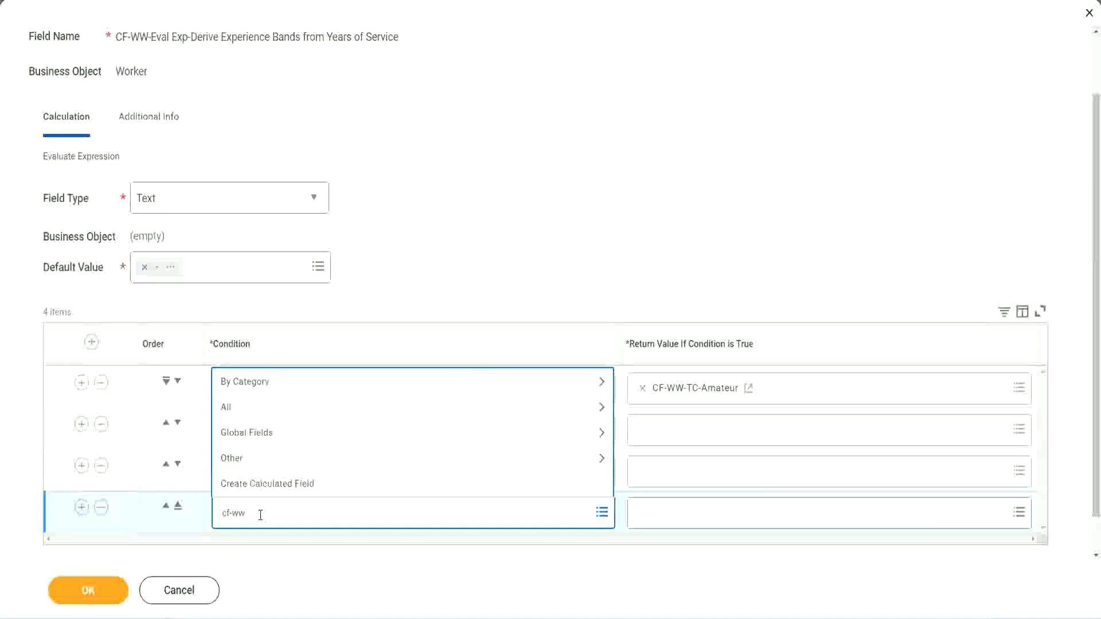
pyautogui.write(' tf 31')
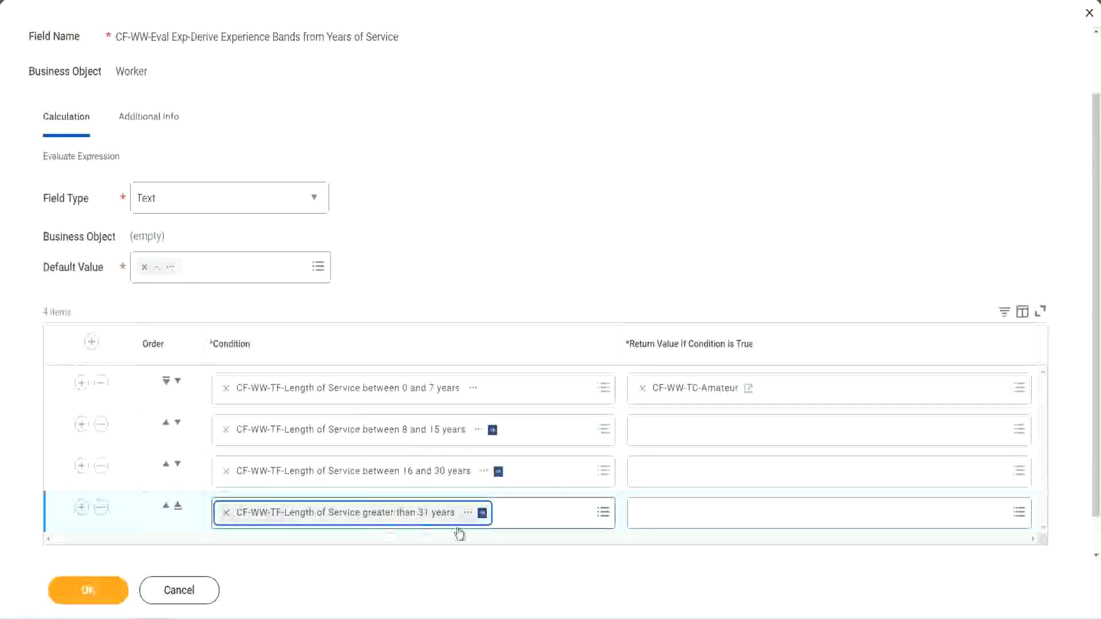
pyautogui.click(497, 243)
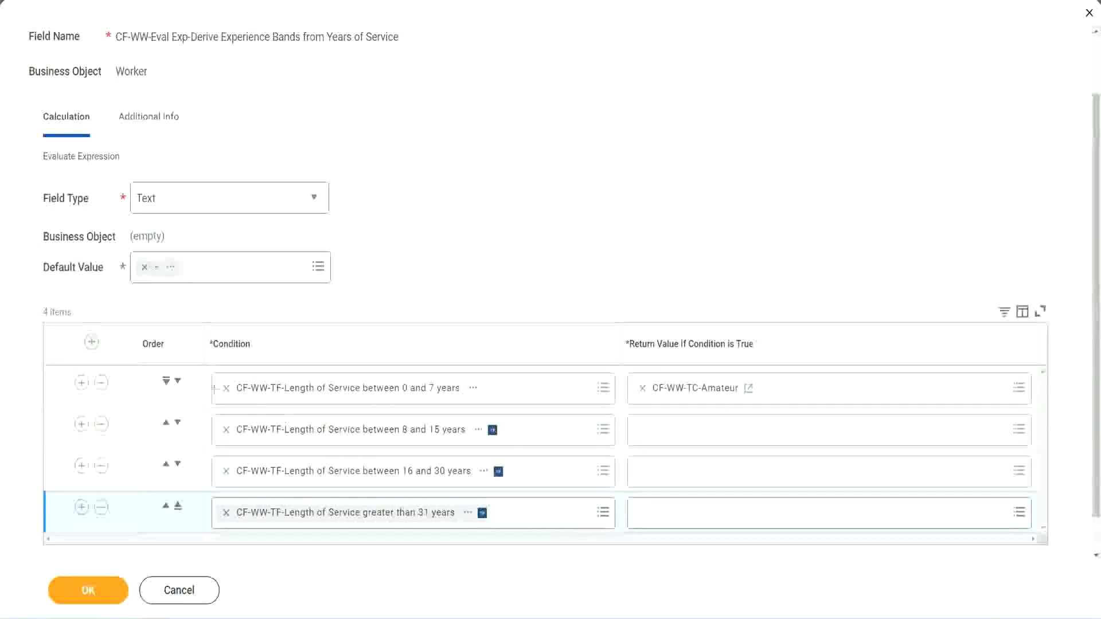
pyautogui.moveTo(124, 335); pyautogui.dragTo(123, 451)
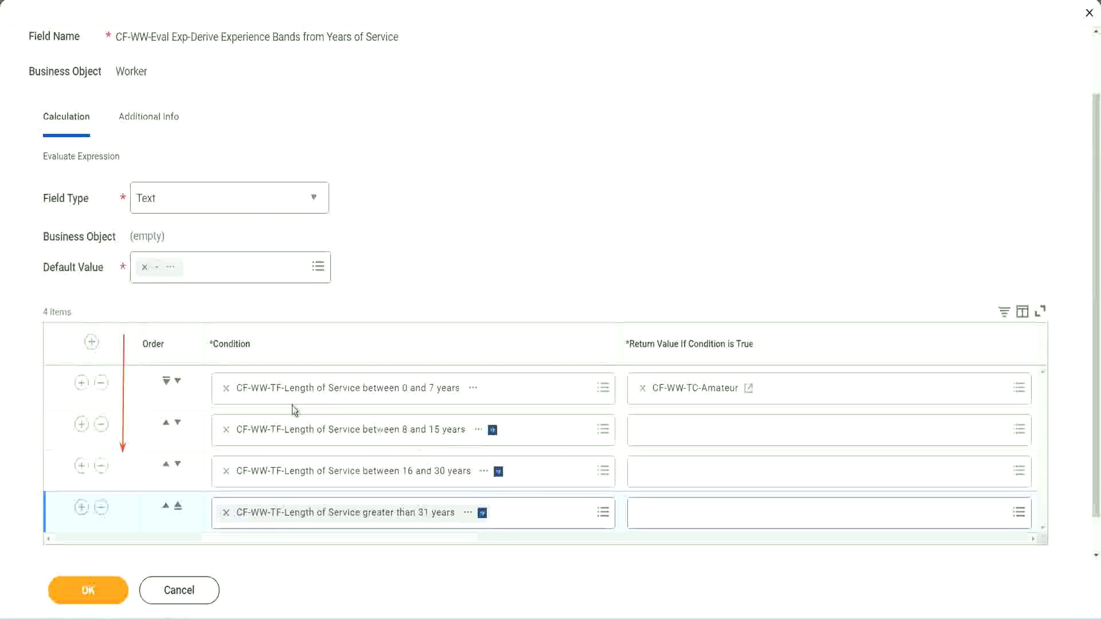
pyautogui.click(166, 425)
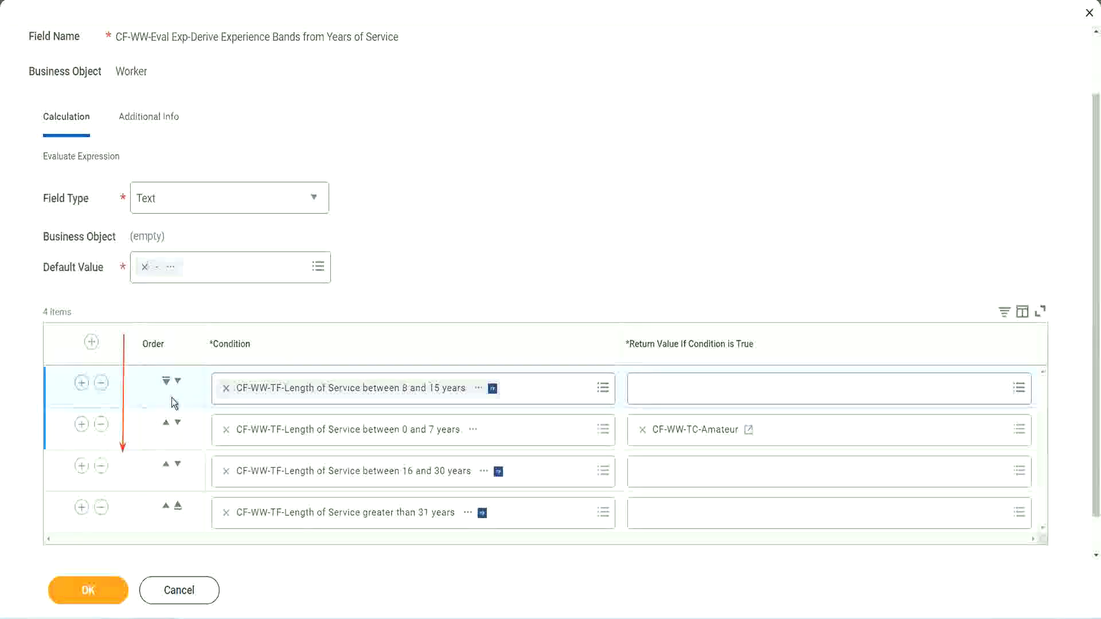
pyautogui.click(178, 381)
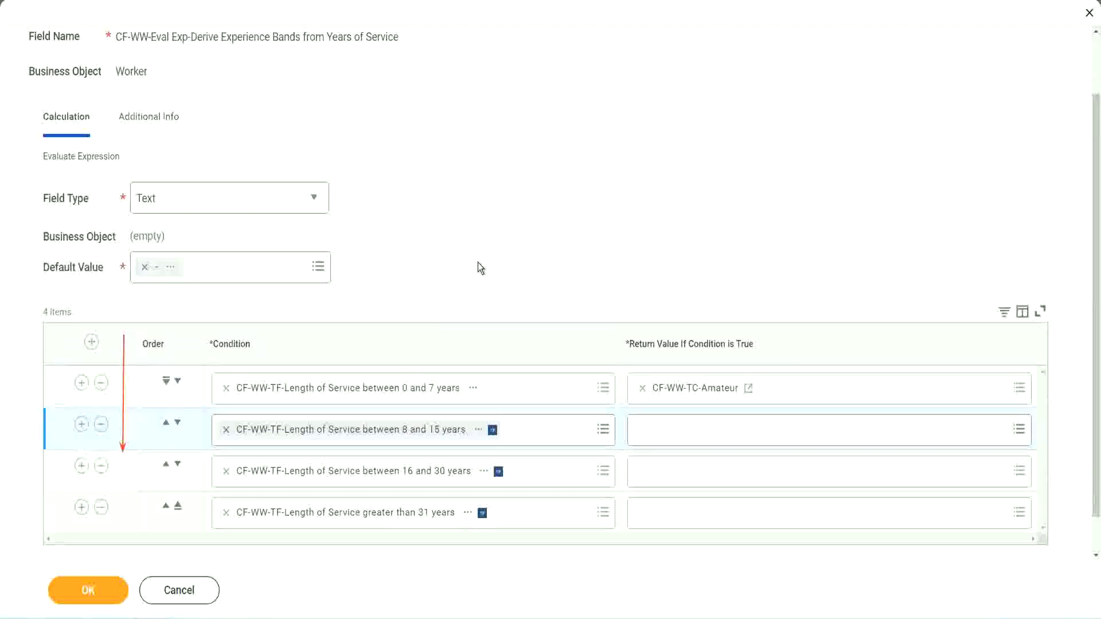
pyautogui.click(166, 422)
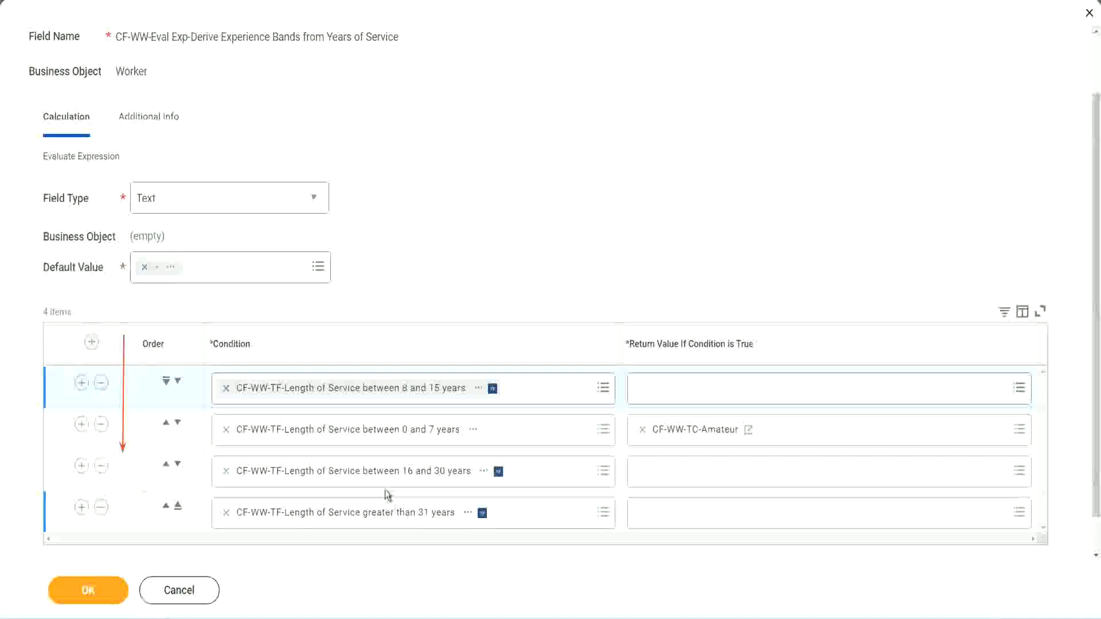
pyautogui.rightClick(697, 439)
pyautogui.click(713, 494)
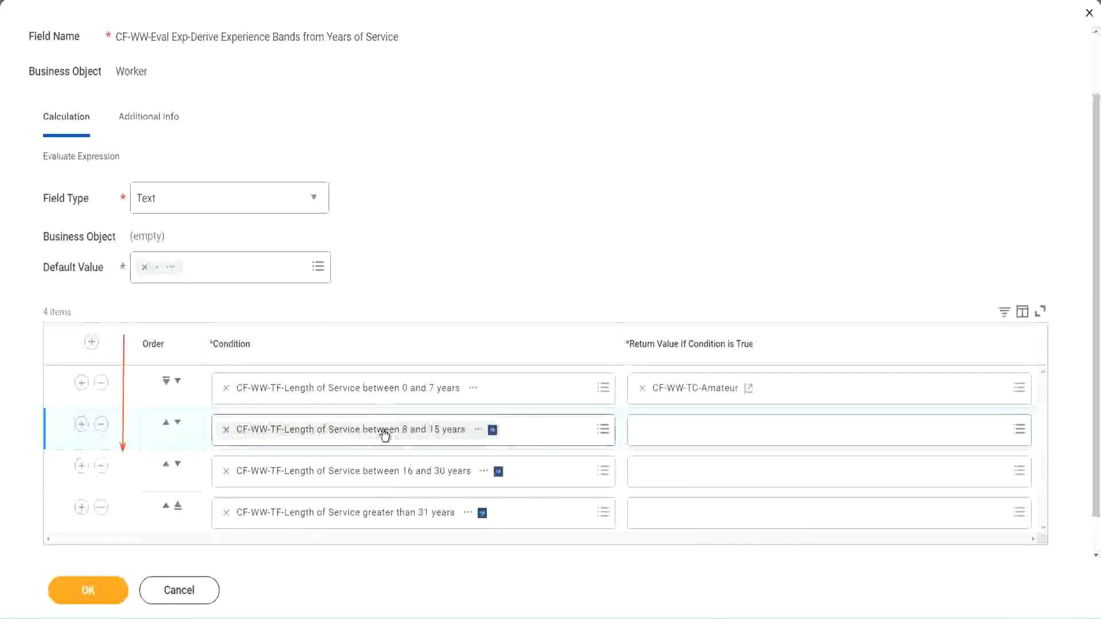
pyautogui.click(644, 431)
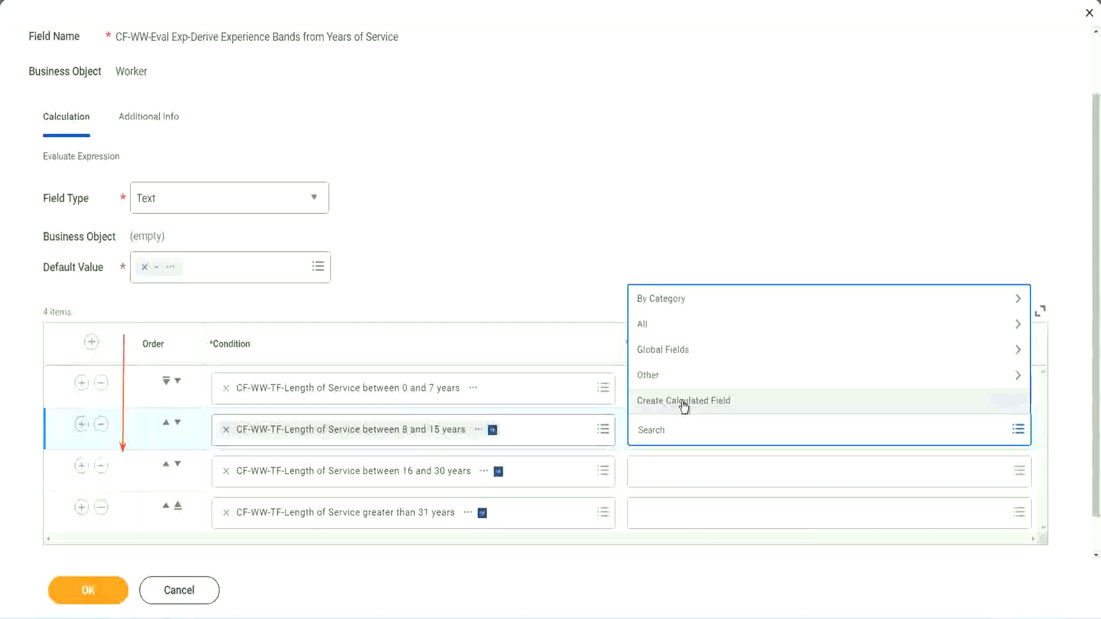
# Create Global text constant CF-WW-TC-Experienced holding Experienced as the 8–15 years return value.
pyautogui.click(682, 408)
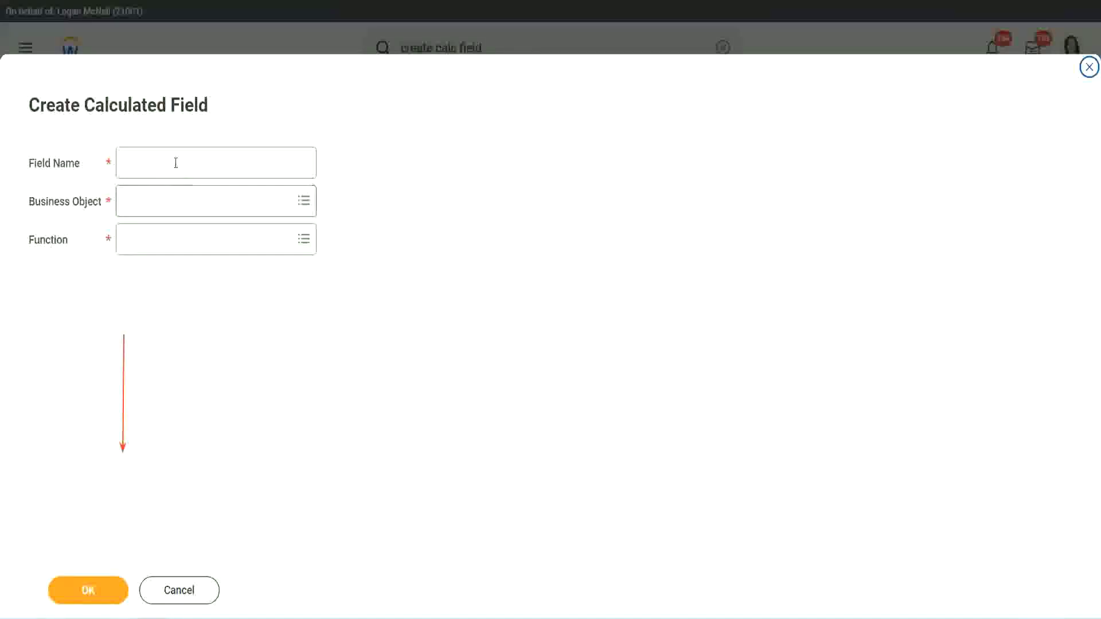
pyautogui.click(174, 162)
pyautogui.write('CF-WW-TC-Amateur')
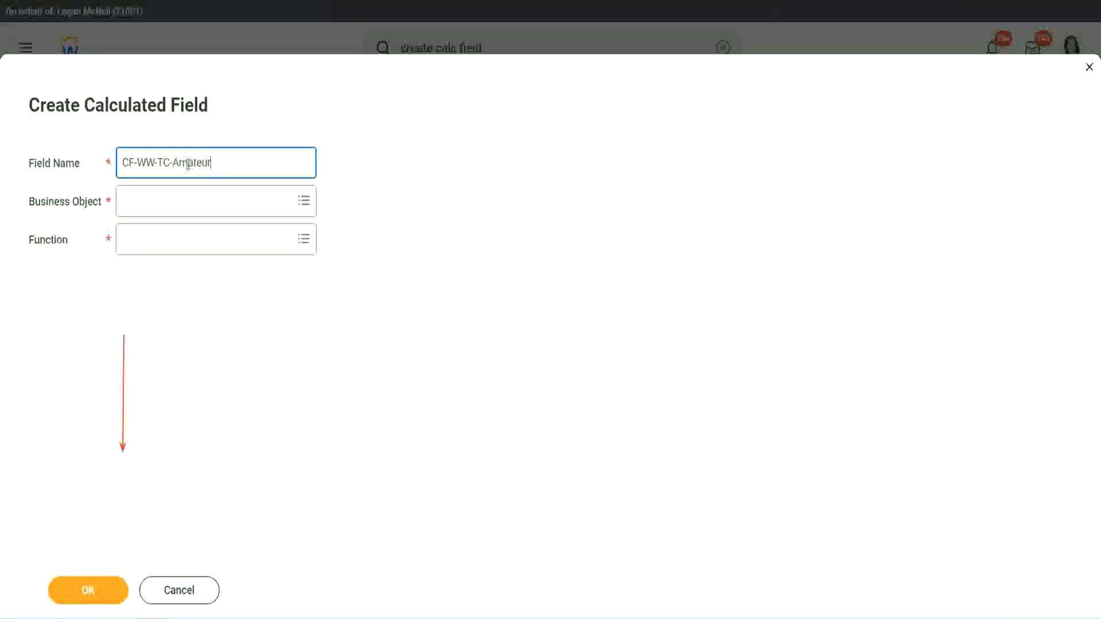
pyautogui.doubleClick(188, 164)
pyautogui.write('Experienced')
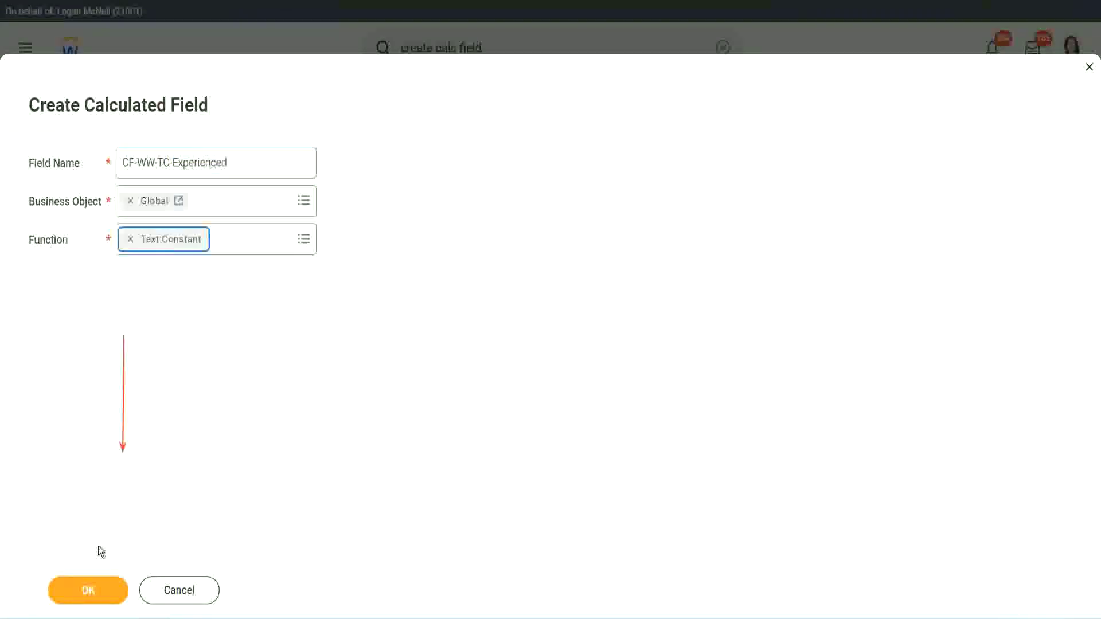
pyautogui.click(83, 595)
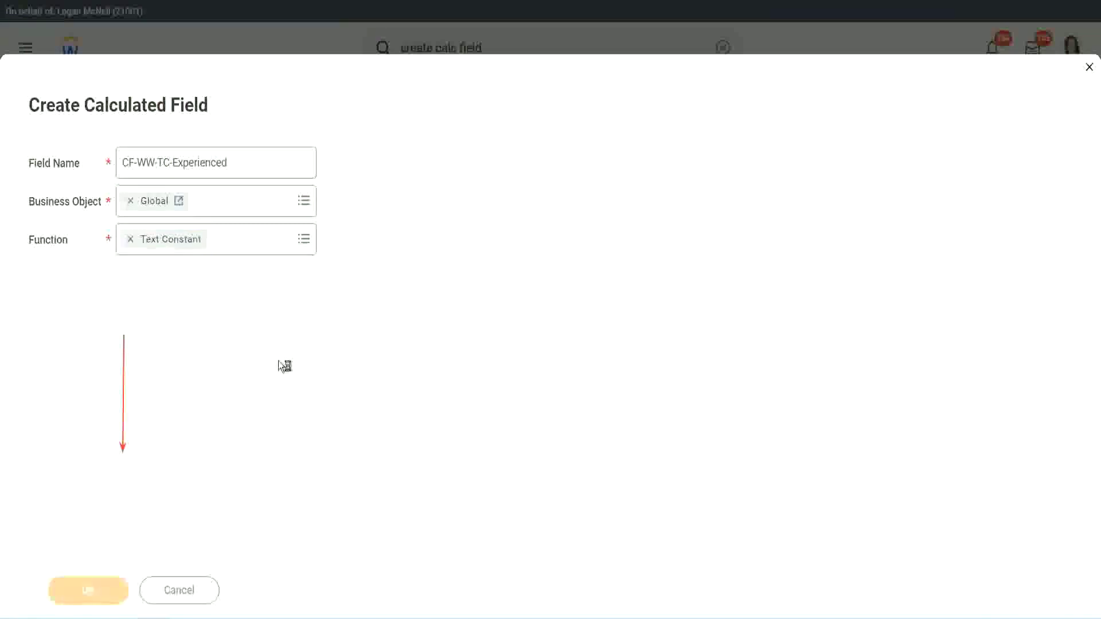
pyautogui.click(168, 326)
pyautogui.write('ienced')
pyautogui.click(90, 595)
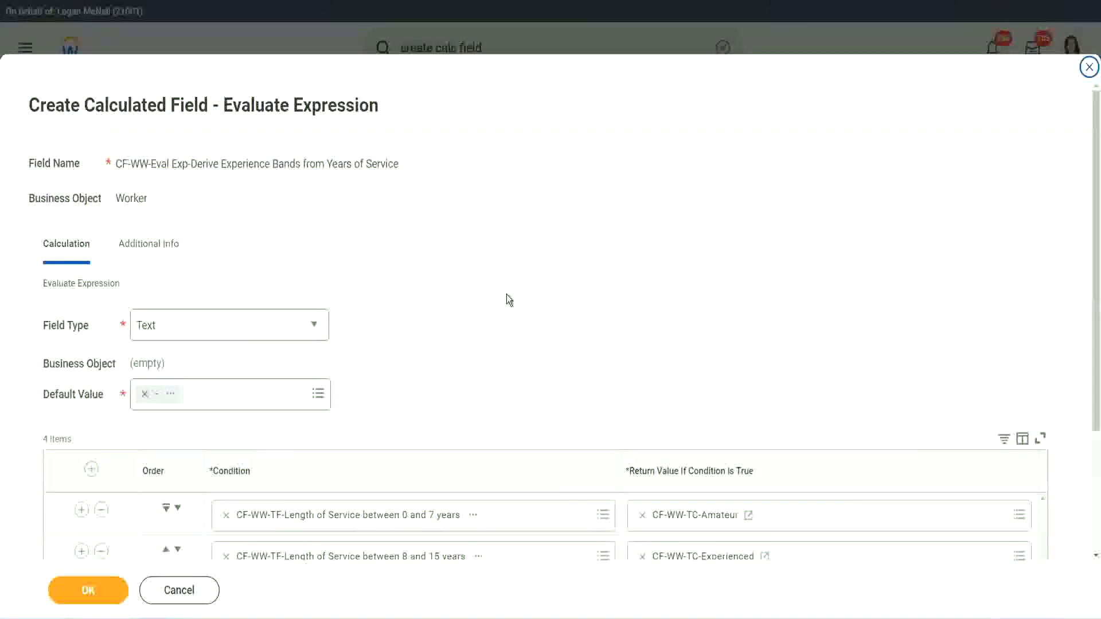
# Start a new calculated field for row three named CF-WW-TC-Senior on the Global business object.
pyautogui.scroll(-3, 506, 294)
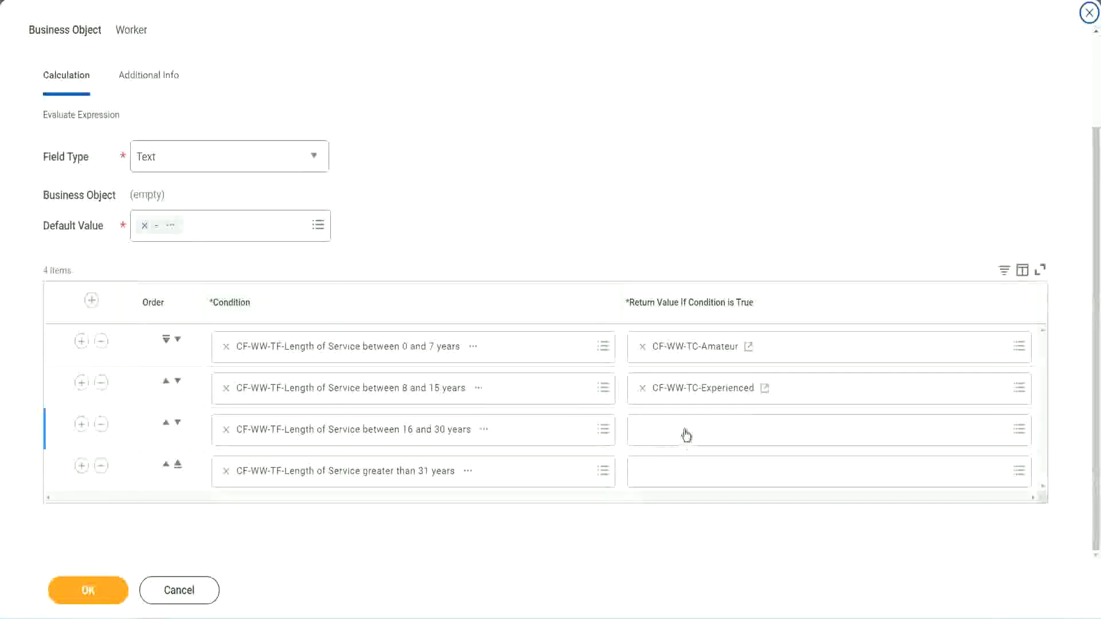
pyautogui.click(686, 435)
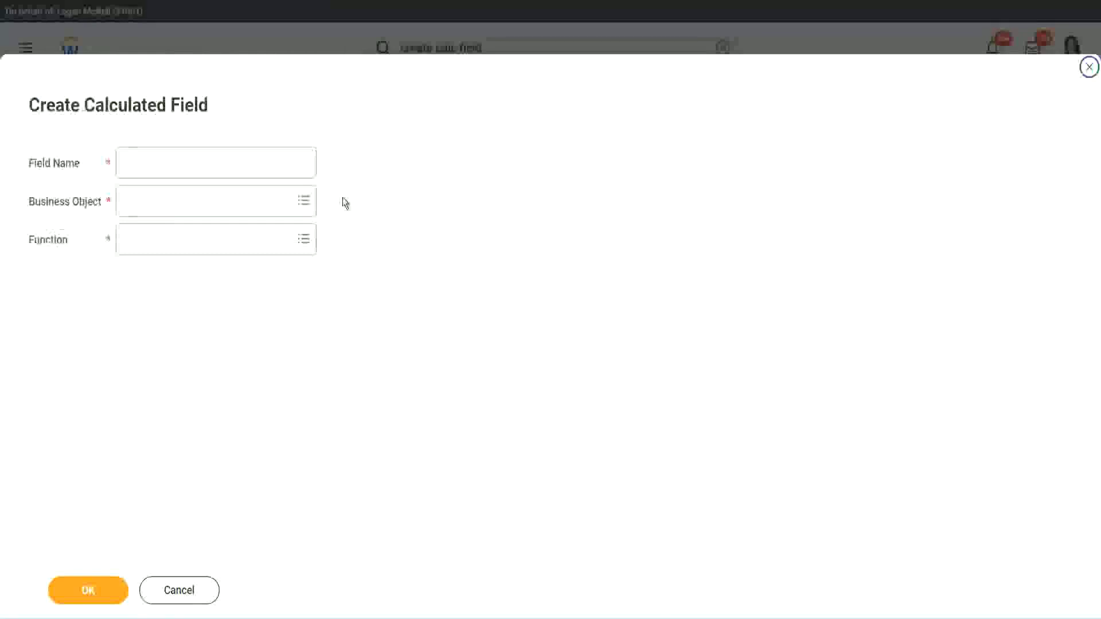
pyautogui.click(233, 163)
pyautogui.write('CF-WW-TC-Amount')
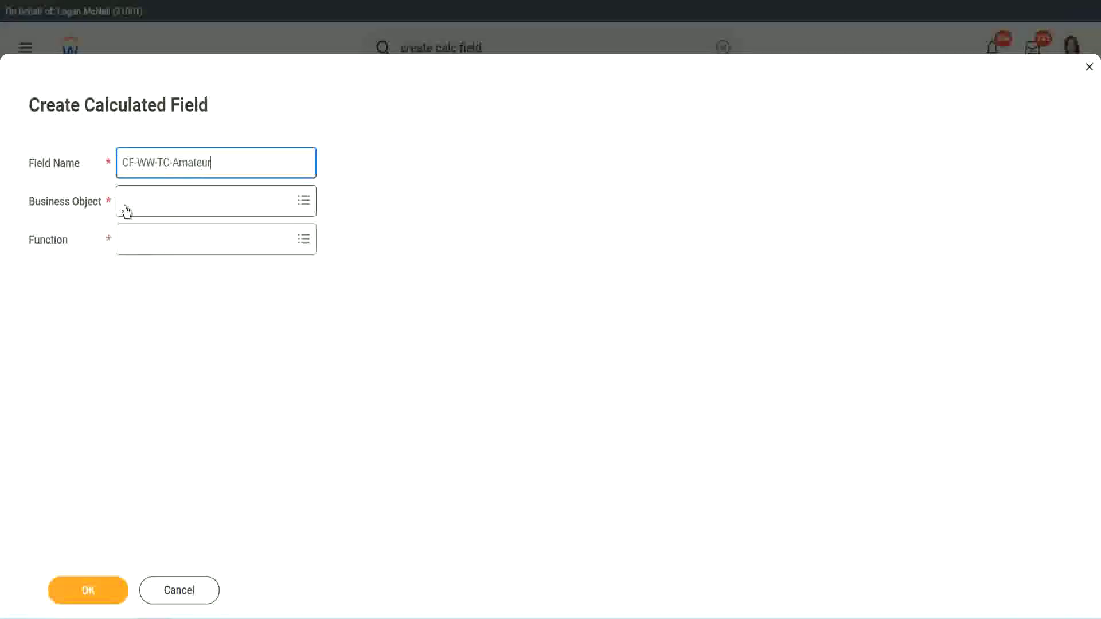
pyautogui.click(118, 203)
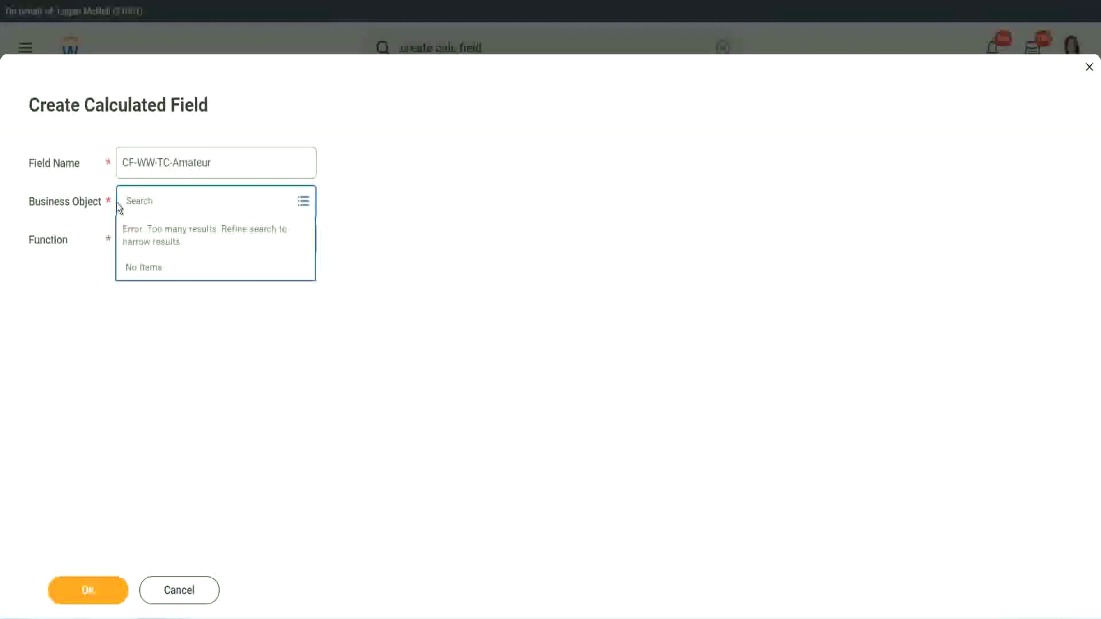
pyautogui.write('global')
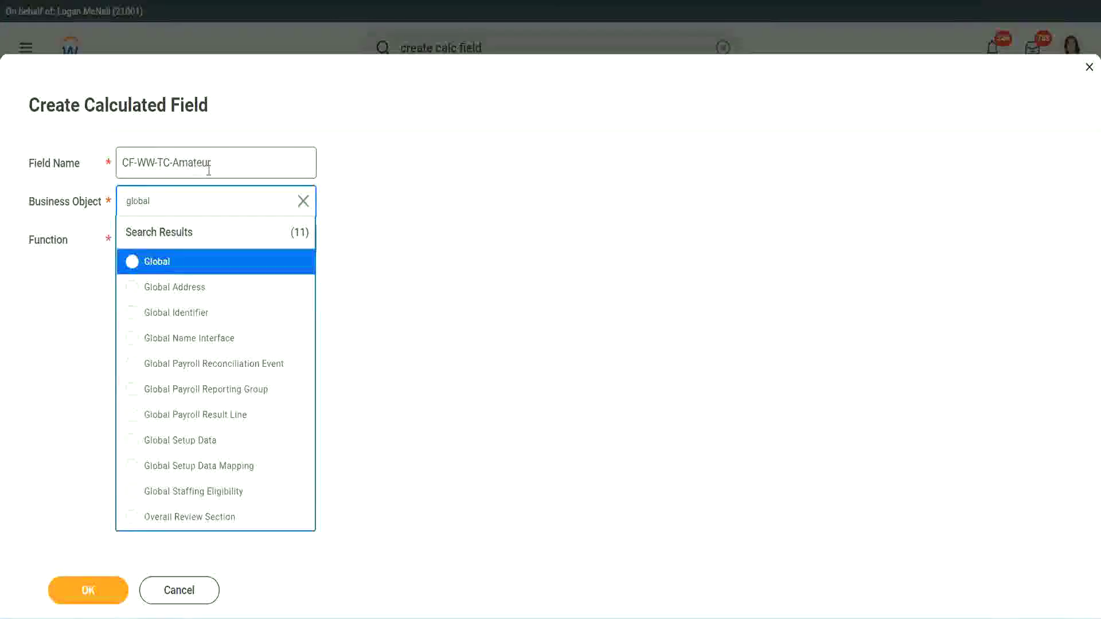
pyautogui.click(158, 262)
pyautogui.doubleClick(192, 162)
pyautogui.write('Senior')
# Make it a Text Constant holding Senior and save it.
pyautogui.click(176, 249)
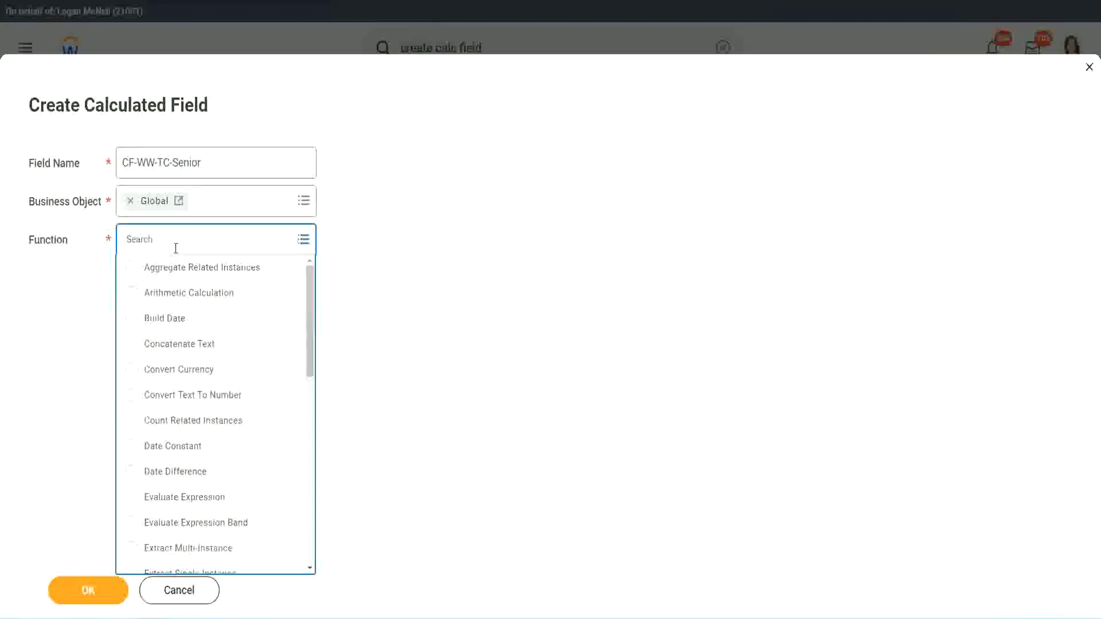
pyautogui.write('td')
pyautogui.press('Return')
pyautogui.click(167, 294)
pyautogui.click(97, 599)
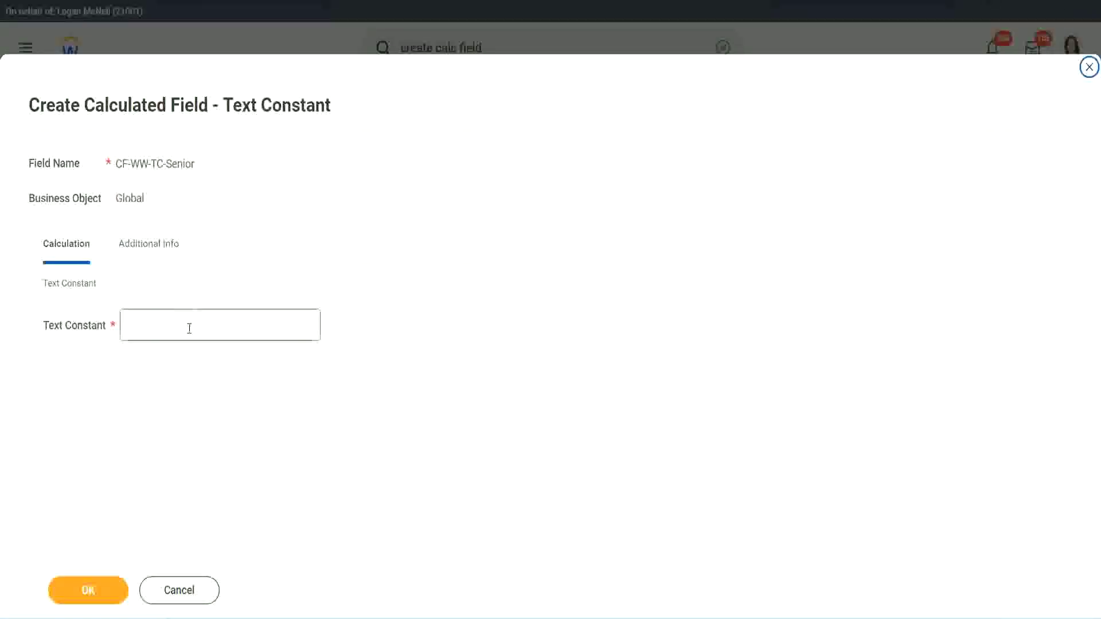
pyautogui.click(186, 322)
pyautogui.write('Senior')
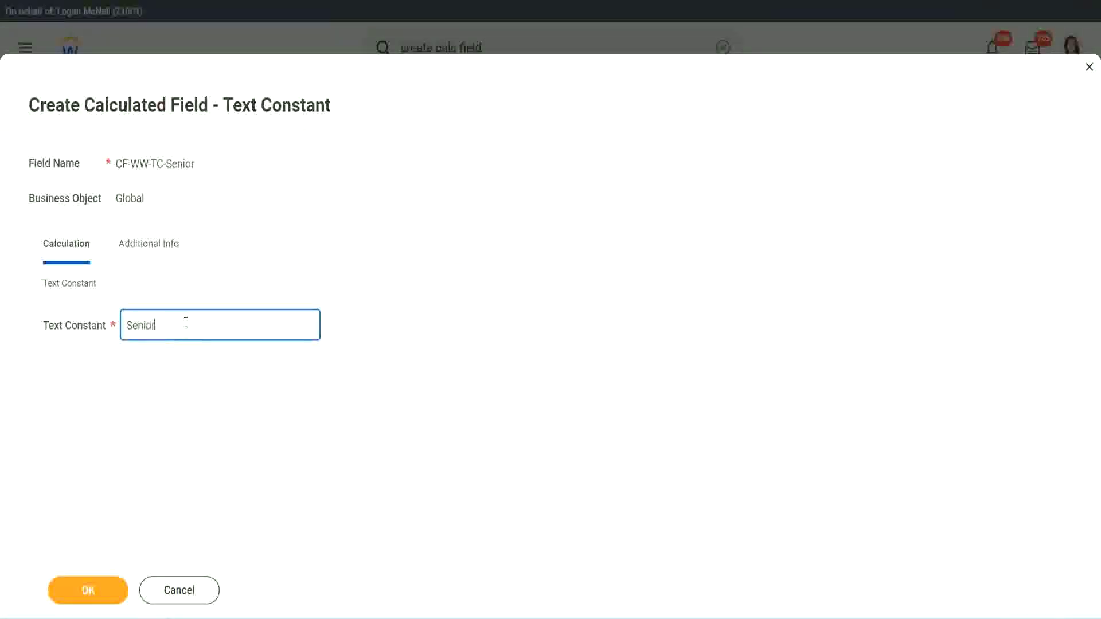
pyautogui.click(107, 594)
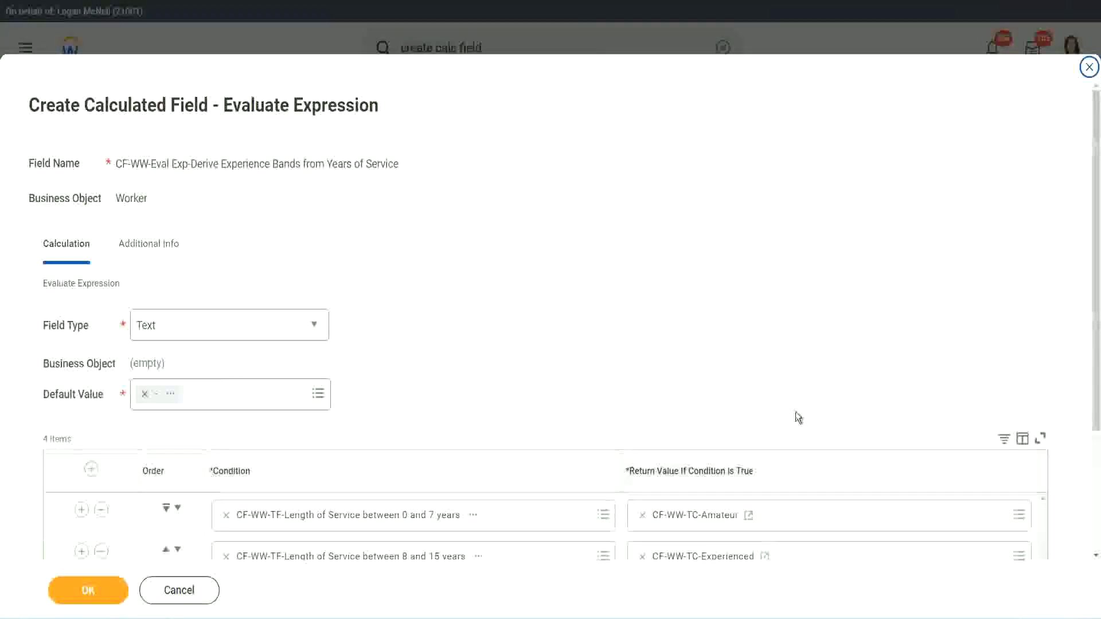
# Copy the Senior field's name and start a new row-four calculated field named CF-WW-TC-Legend.
pyautogui.scroll(-3, 664, 446)
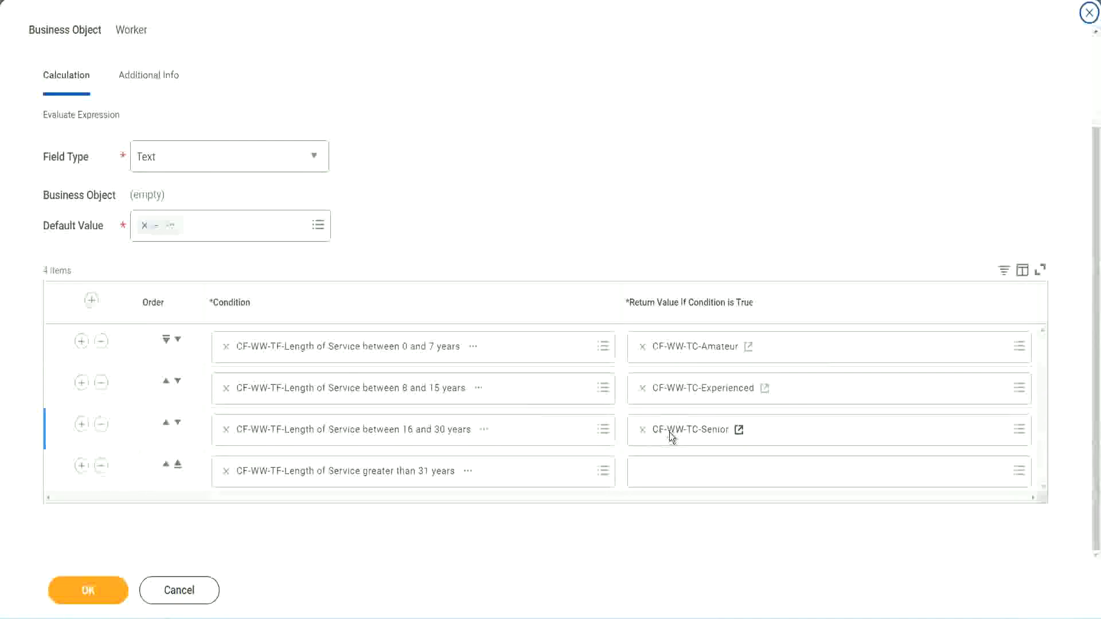
pyautogui.rightClick(669, 432)
pyautogui.click(691, 493)
pyautogui.click(669, 473)
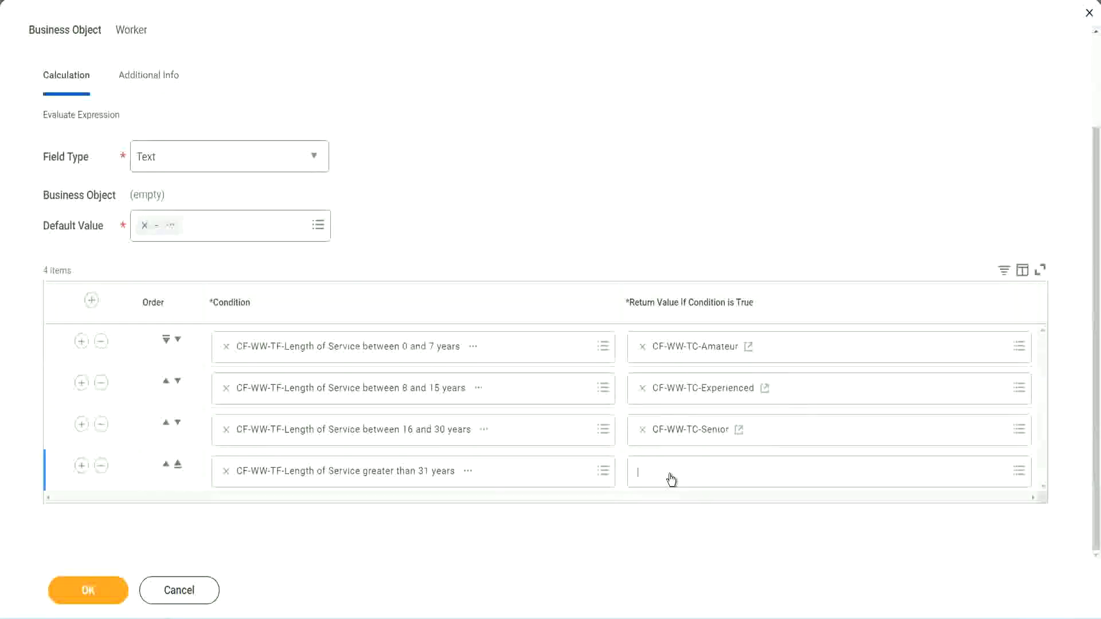
pyautogui.click(681, 444)
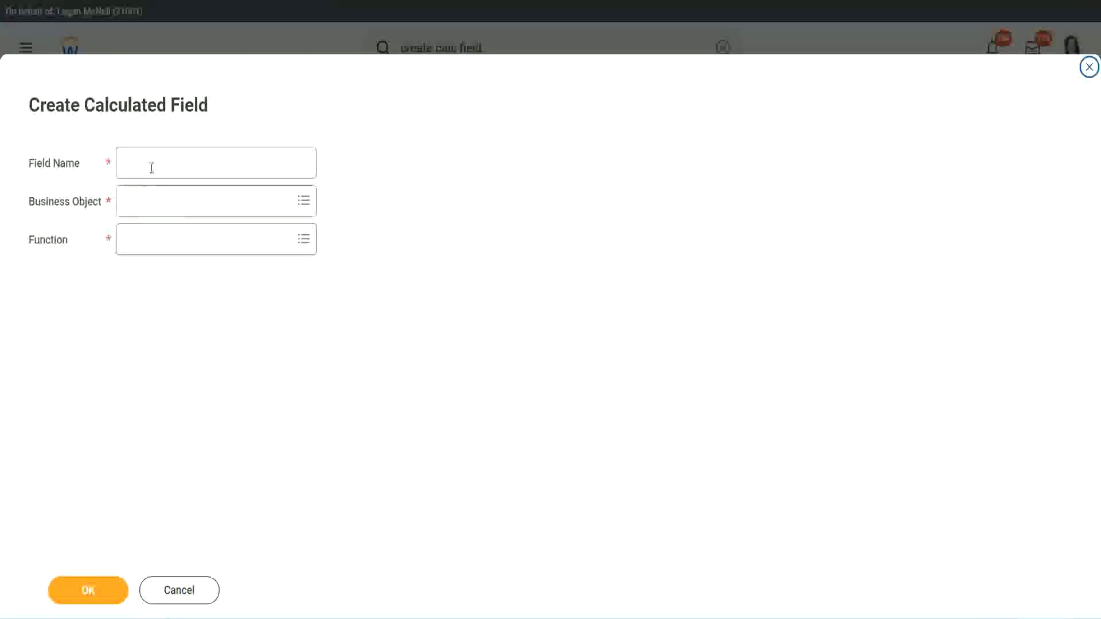
pyautogui.click(153, 166)
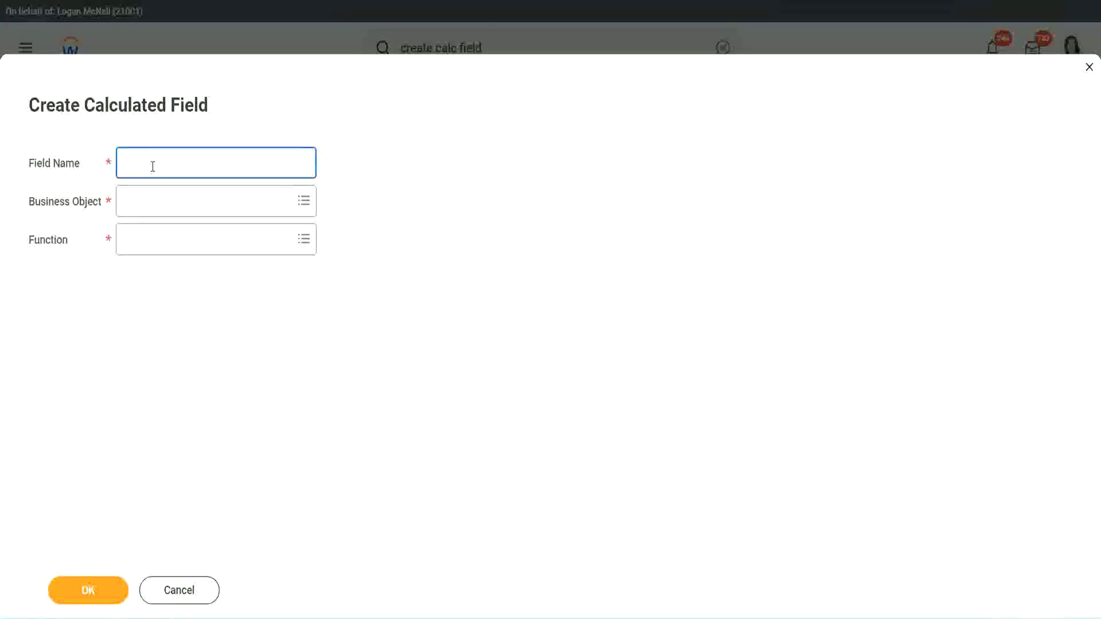
pyautogui.write('CF-WW-TC-Senior')
pyautogui.doubleClick(188, 163)
pyautogui.write('Legend')
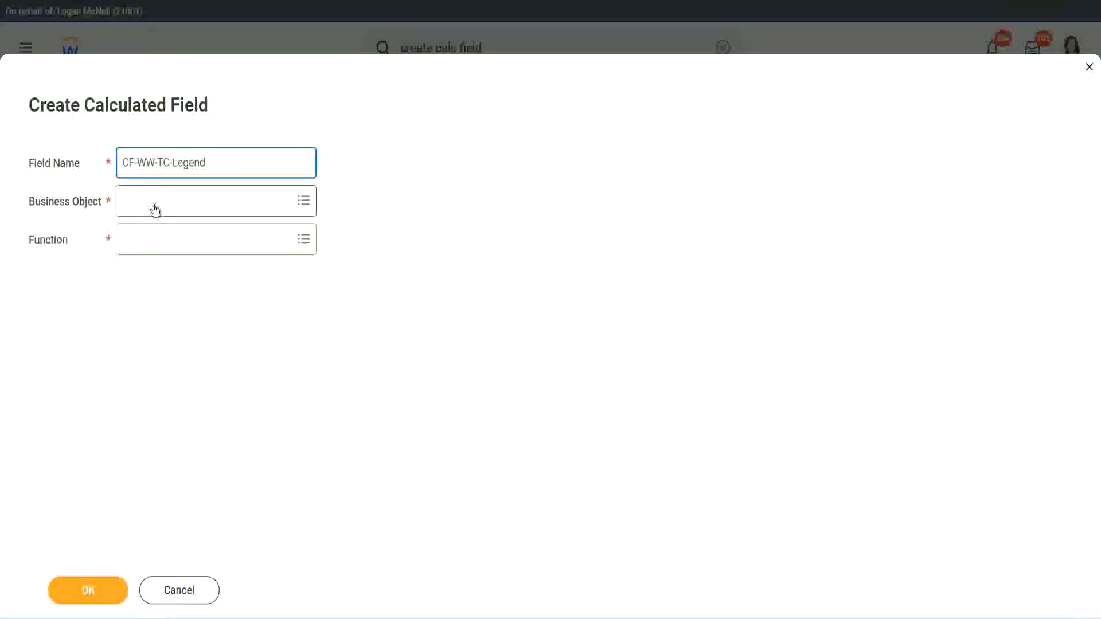
# Give it Global business object and Text Constant function, enter Legend, and save.
pyautogui.click(155, 208)
pyautogui.write('Globa')
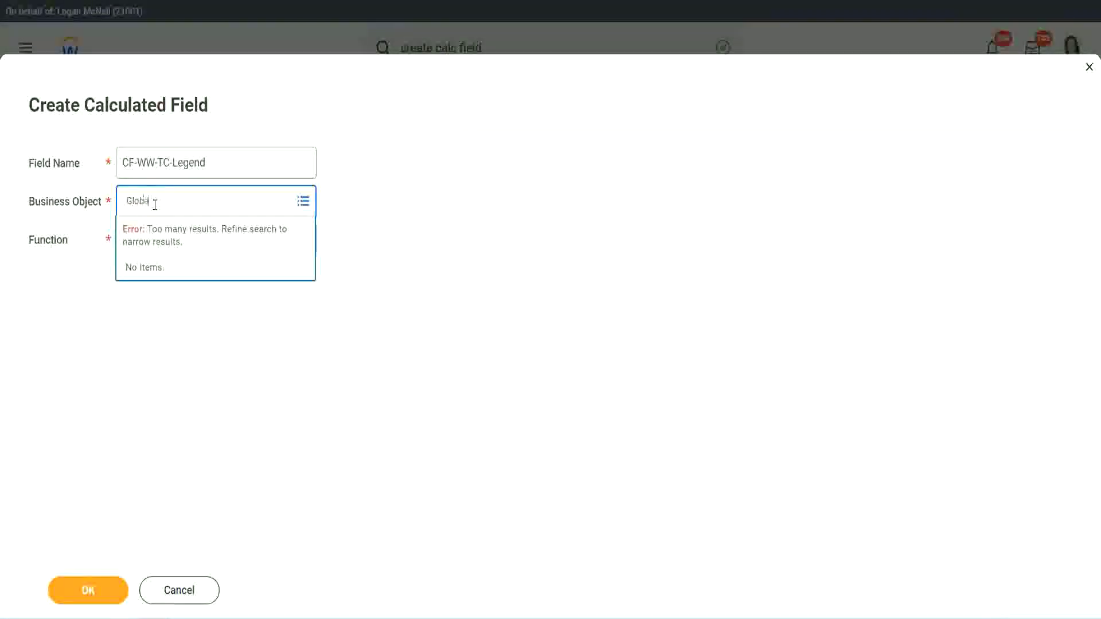
pyautogui.write('l')
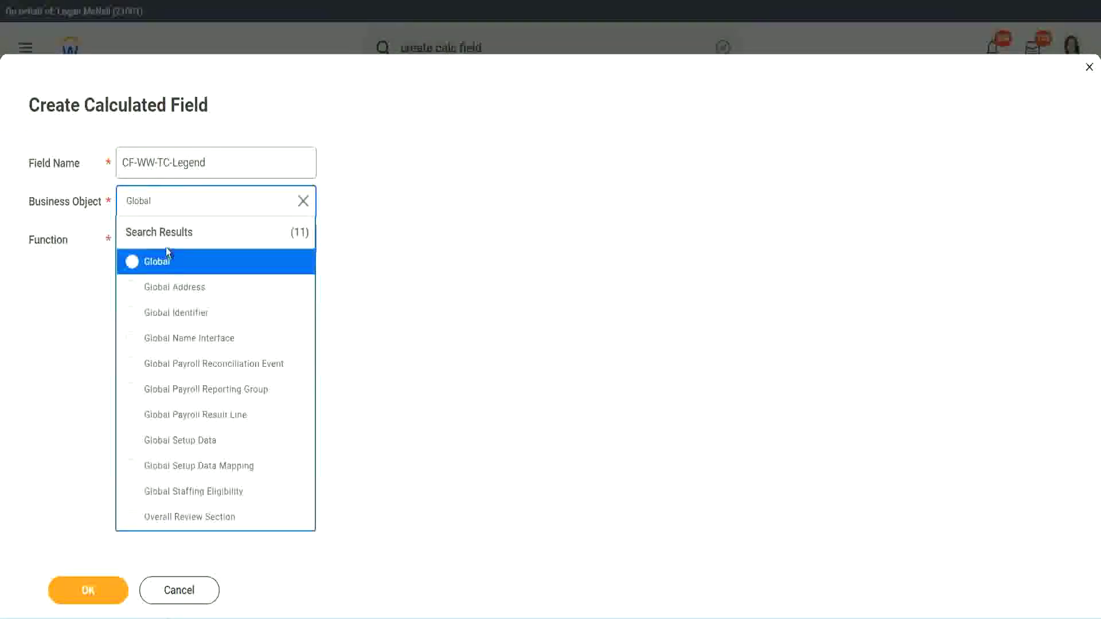
pyautogui.click(165, 264)
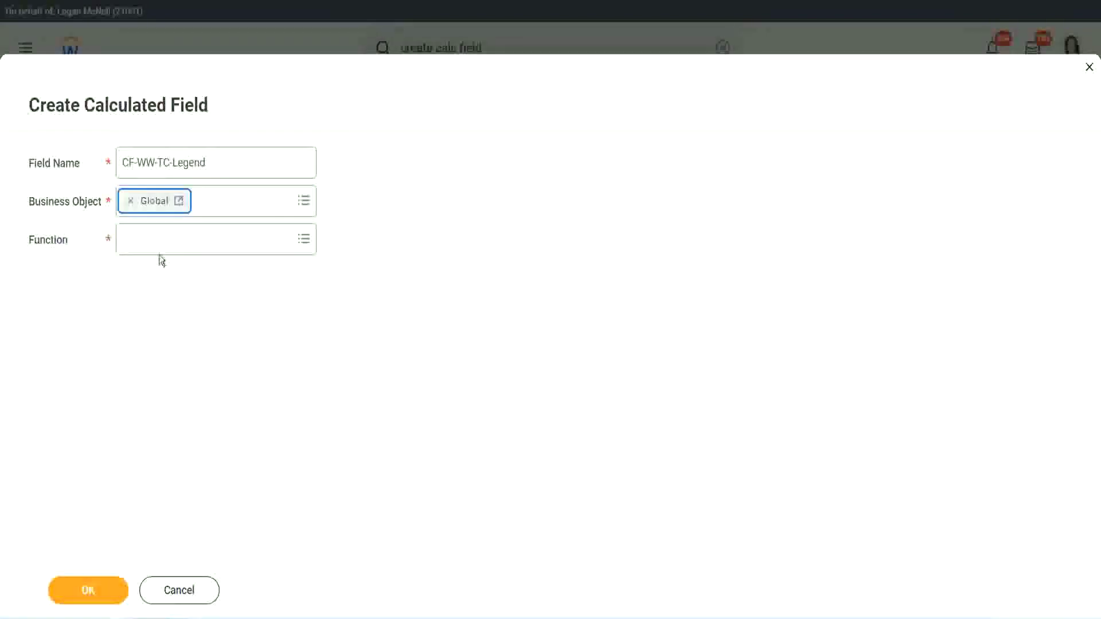
pyautogui.click(158, 238)
pyautogui.write('tc')
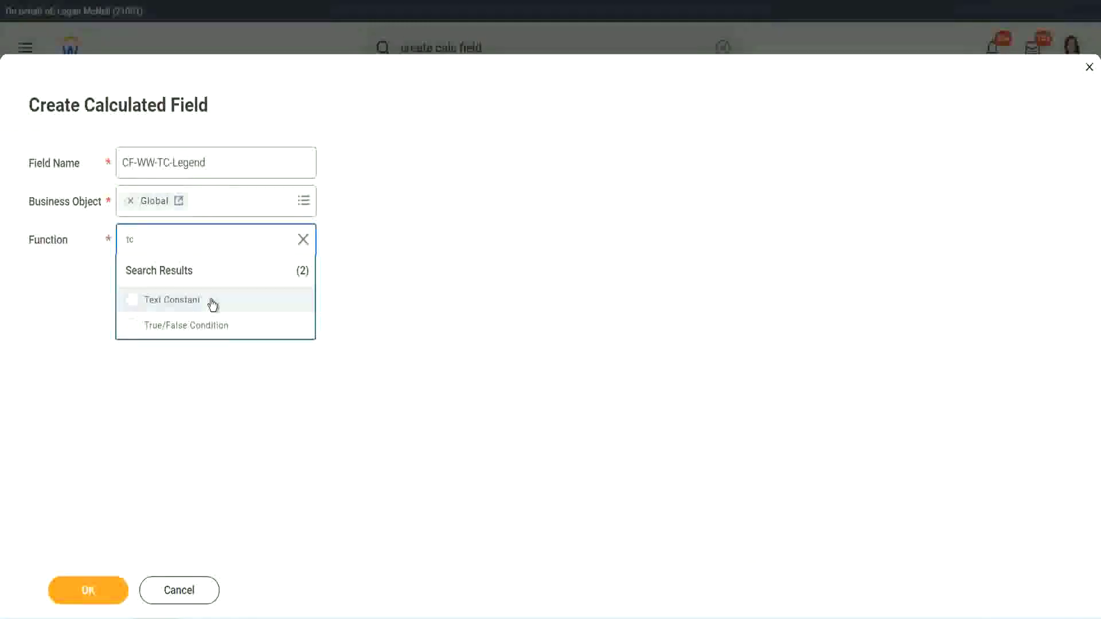
pyautogui.click(274, 310)
pyautogui.click(93, 580)
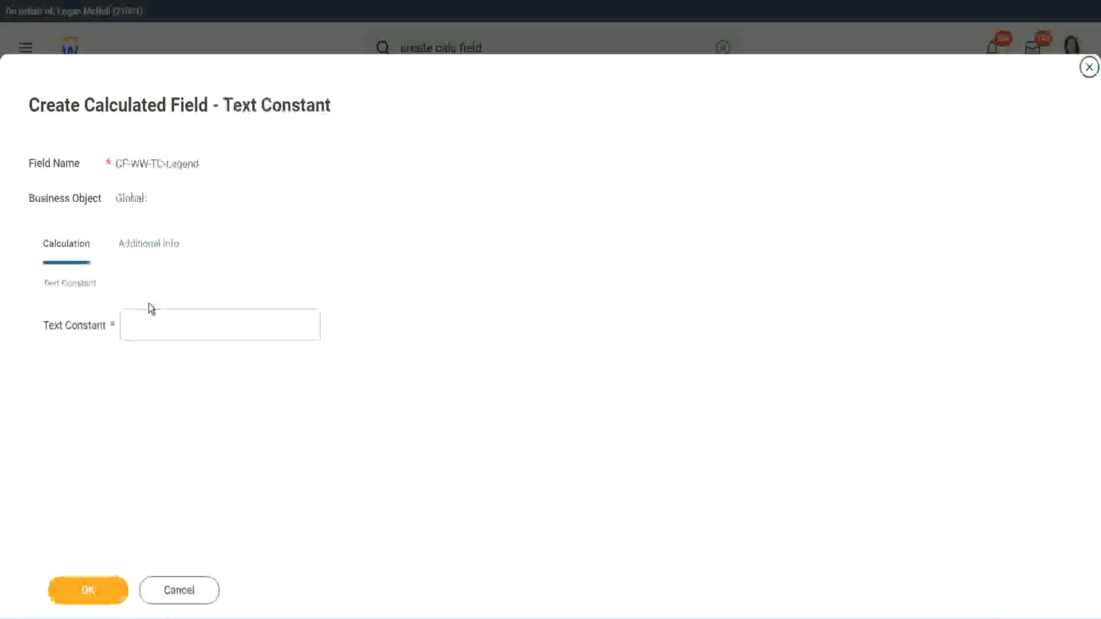
pyautogui.click(141, 324)
pyautogui.write('end')
pyautogui.click(104, 587)
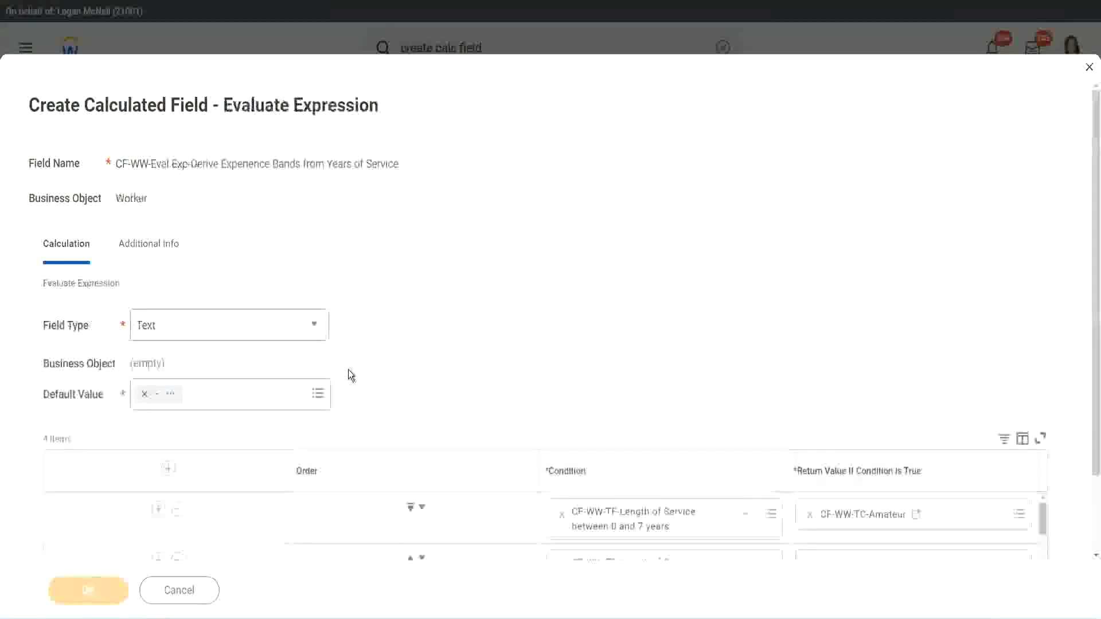
pyautogui.scroll(-3, 583, 307)
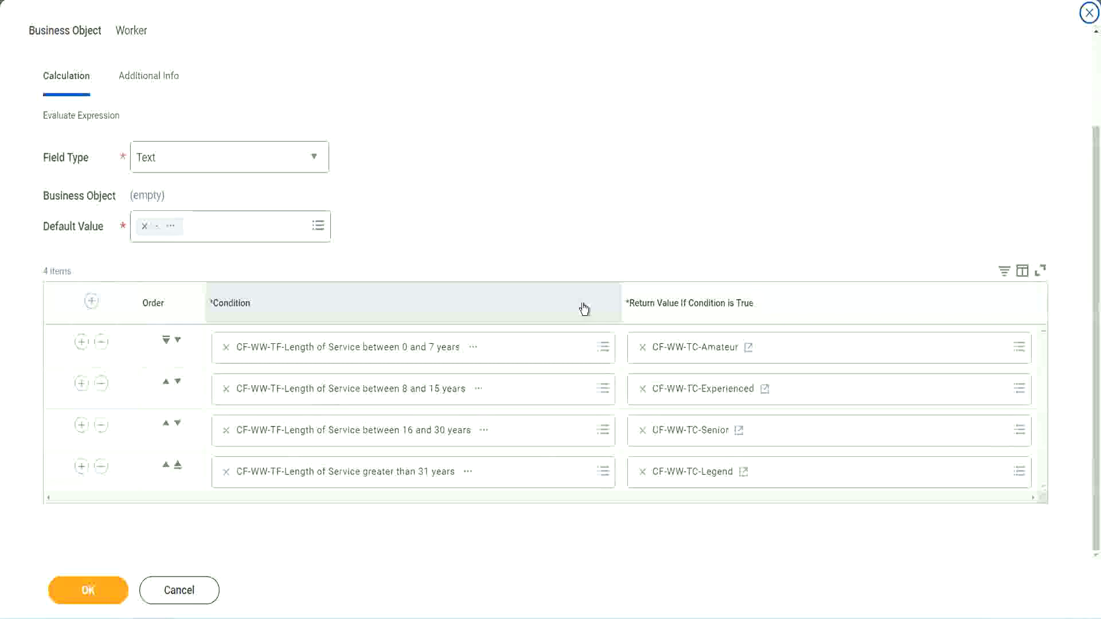
pyautogui.scroll(1, 466, 231)
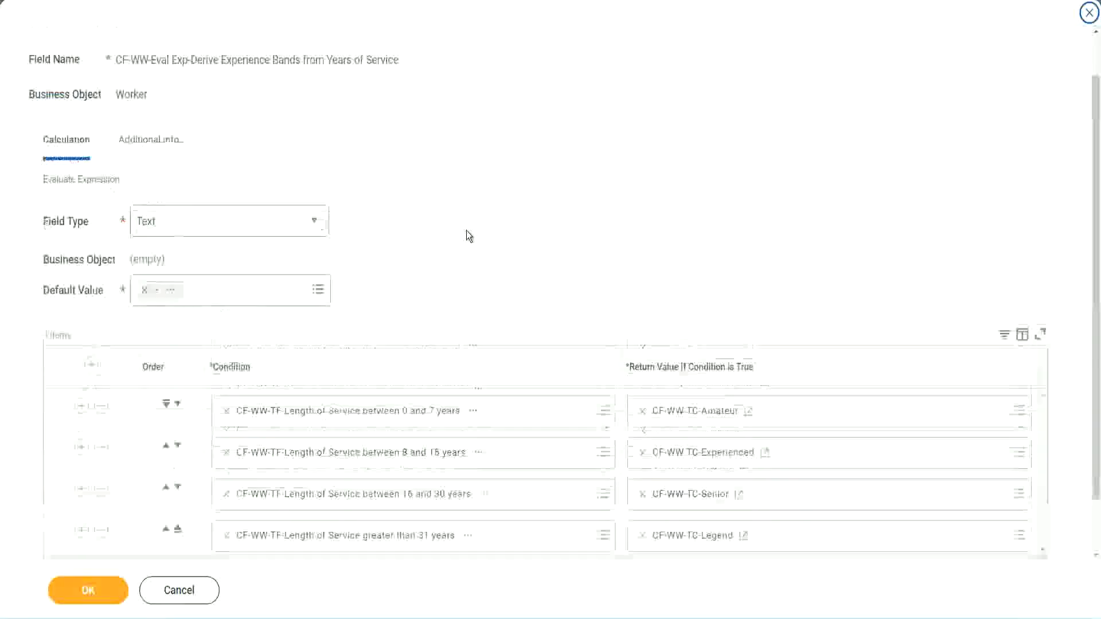
pyautogui.scroll(1, 466, 236)
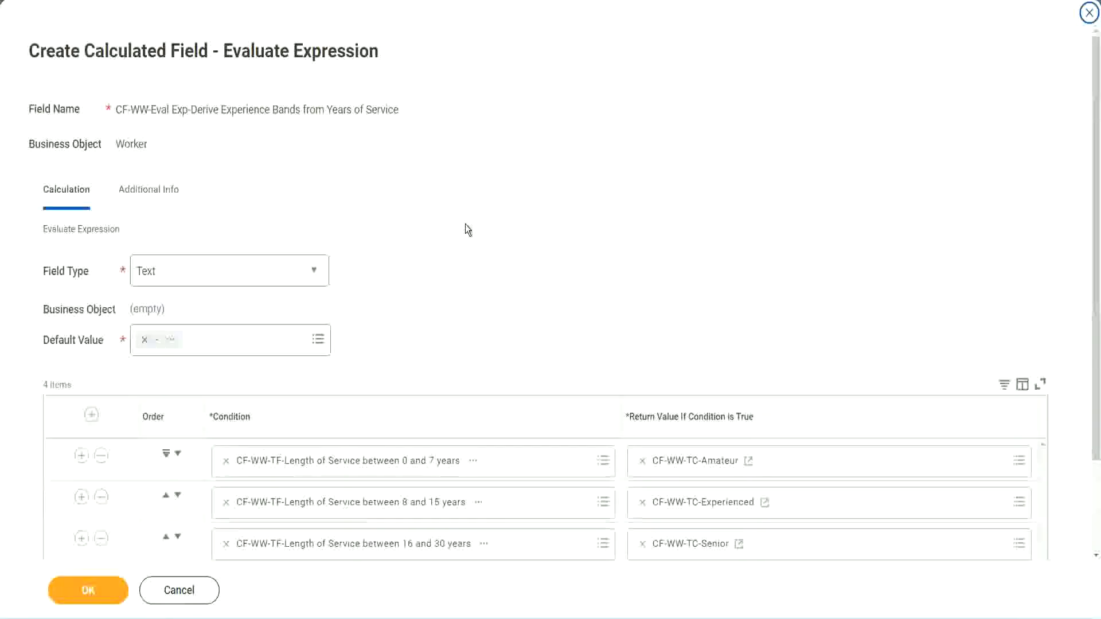
pyautogui.scroll(-2, 467, 230)
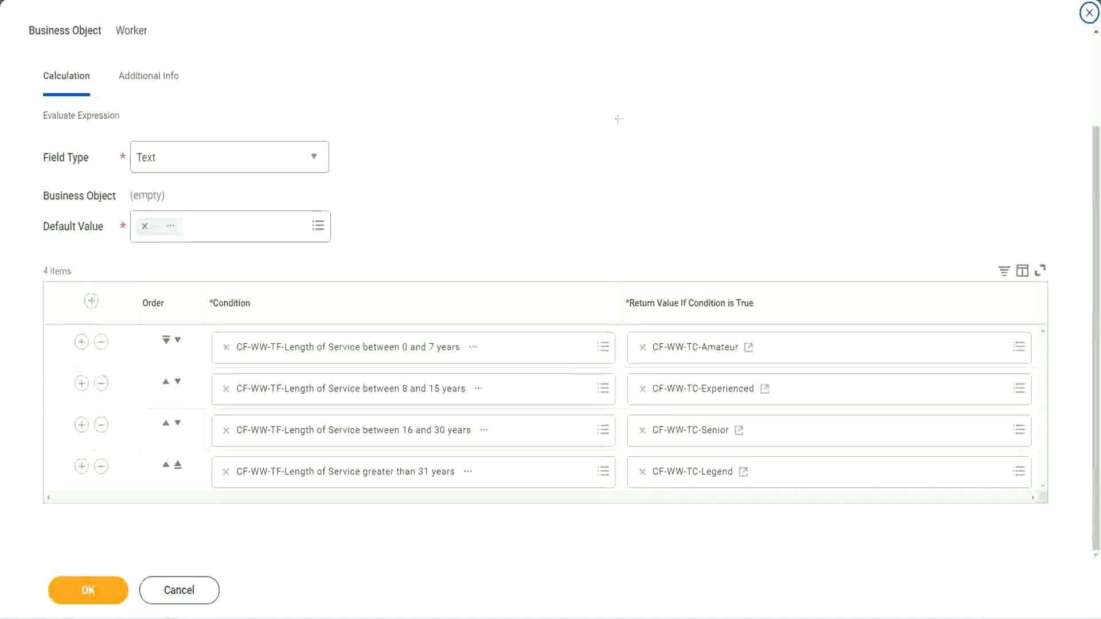
pyautogui.moveTo(705, 162); pyautogui.dragTo(713, 271)
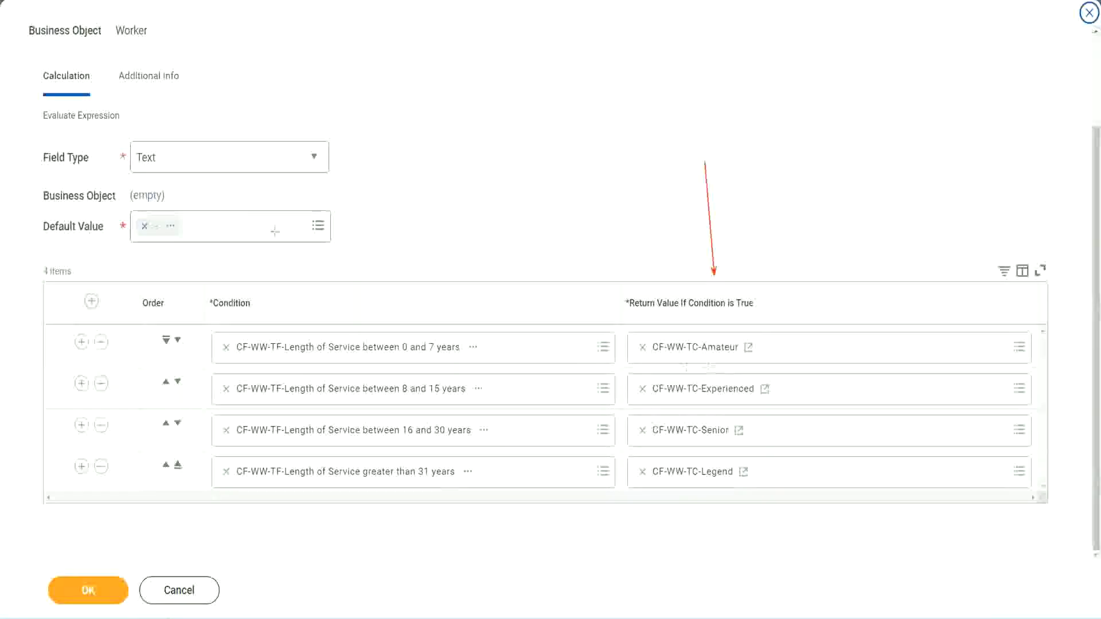
pyautogui.moveTo(137, 99); pyautogui.dragTo(141, 138)
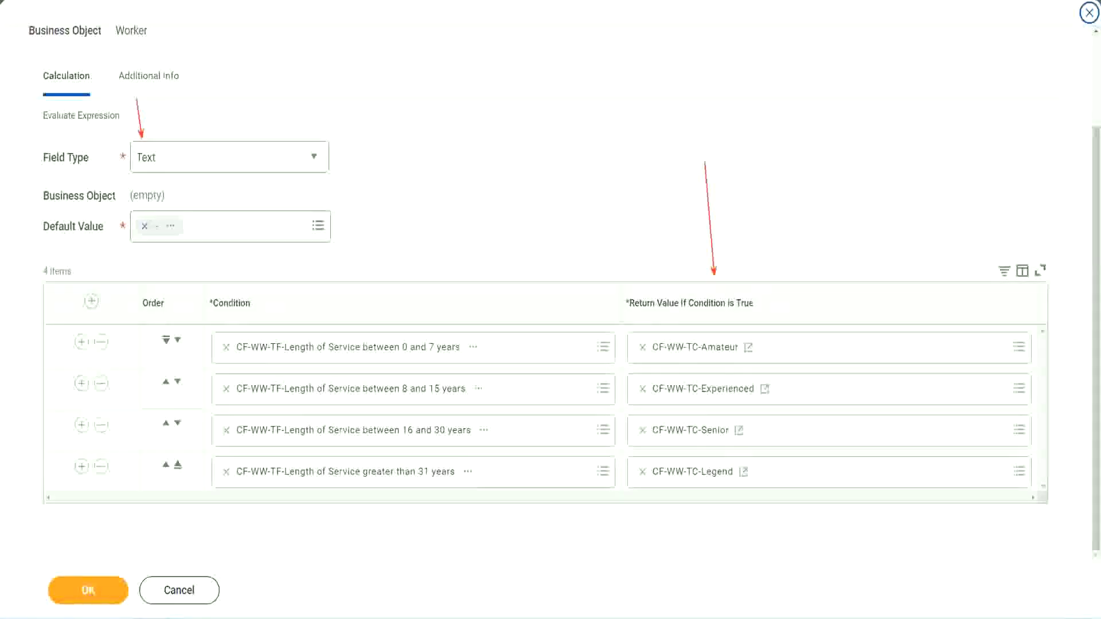
pyautogui.click(95, 590)
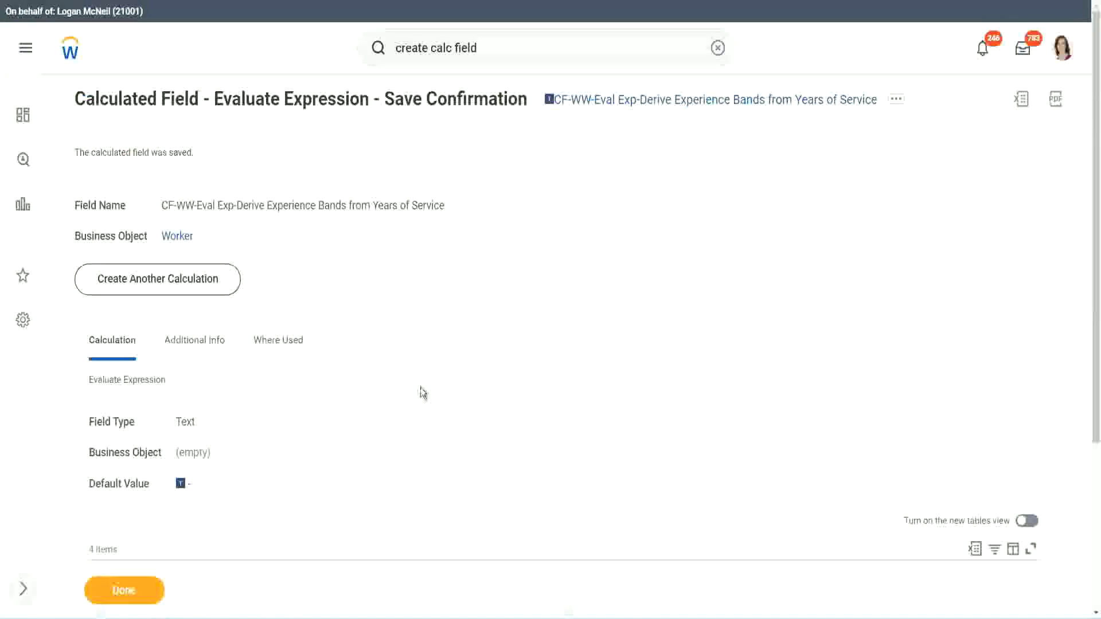
pyautogui.scroll(-4, 421, 387)
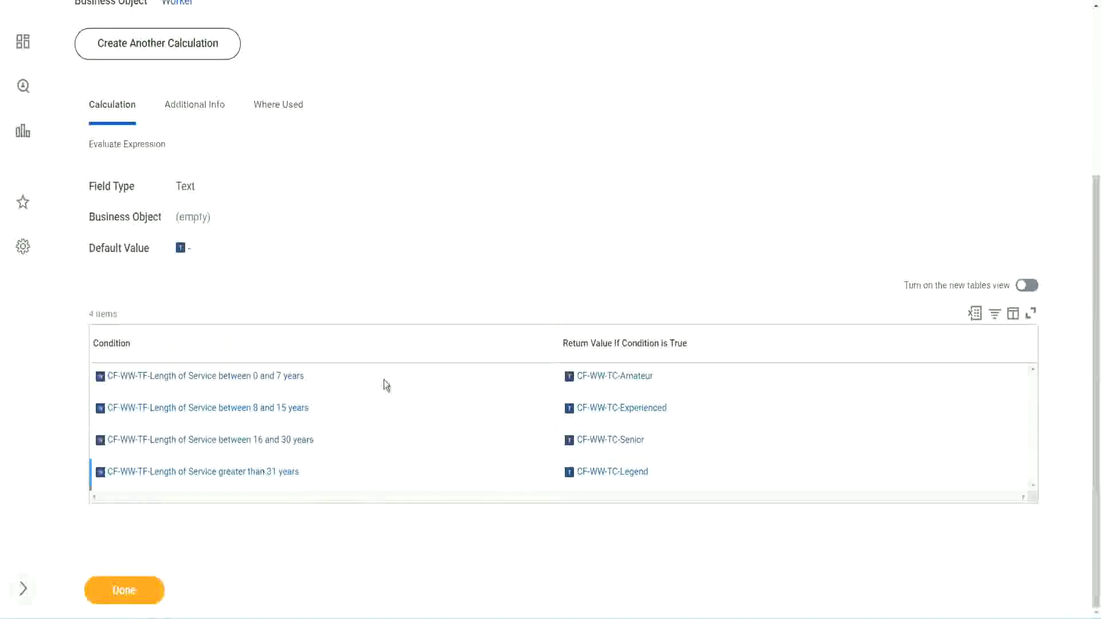
pyautogui.scroll(4, 336, 294)
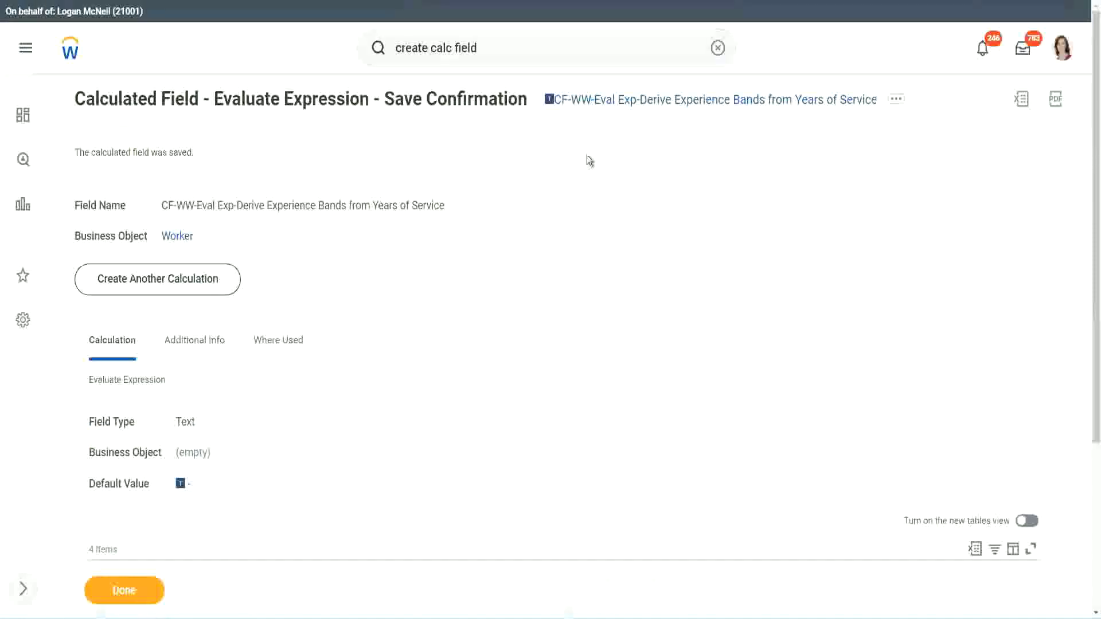
pyautogui.rightClick(646, 103)
pyautogui.click(676, 175)
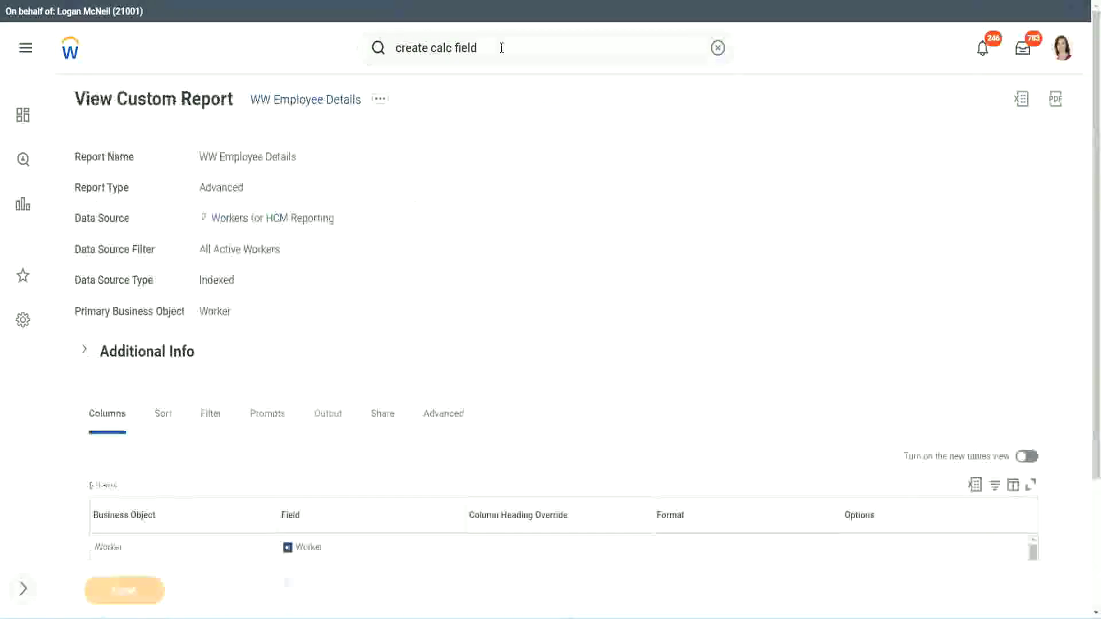
# Edit the WW Employee Details report, adding a new column row and removing Years of Service.
pyautogui.click(380, 101)
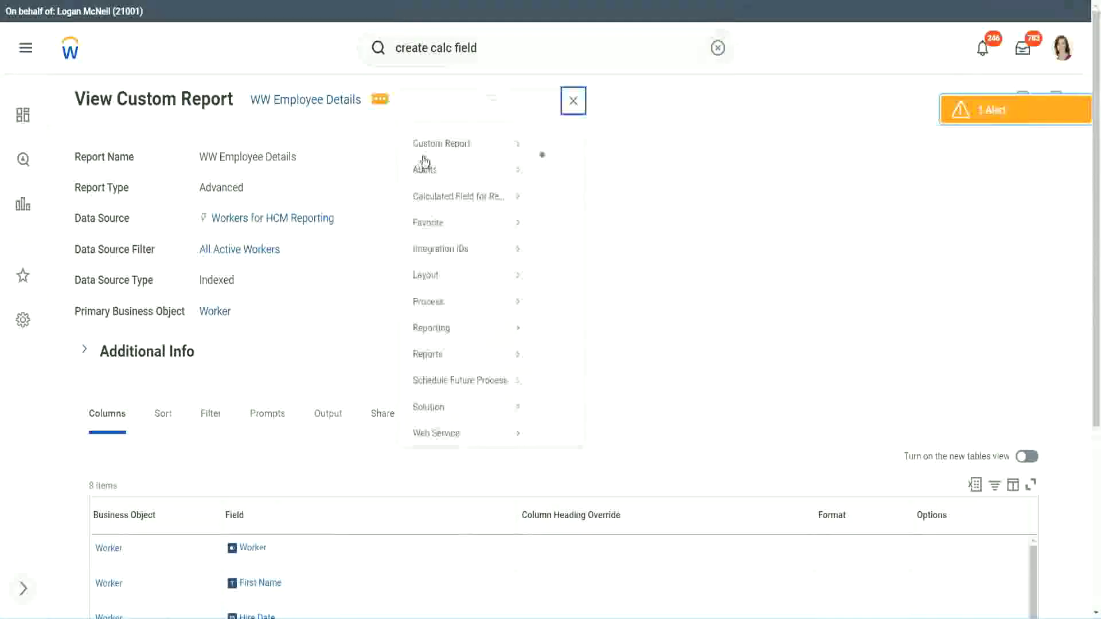
pyautogui.moveTo(442, 143)
pyautogui.click(553, 163)
pyautogui.scroll(-5, 401, 249)
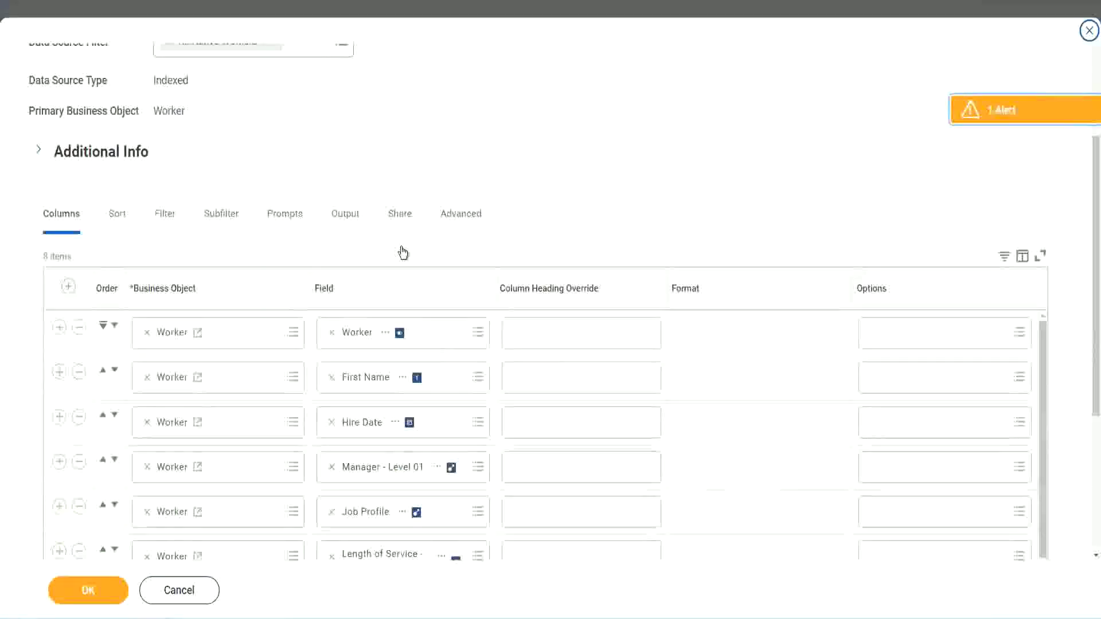
pyautogui.scroll(-3, 403, 253)
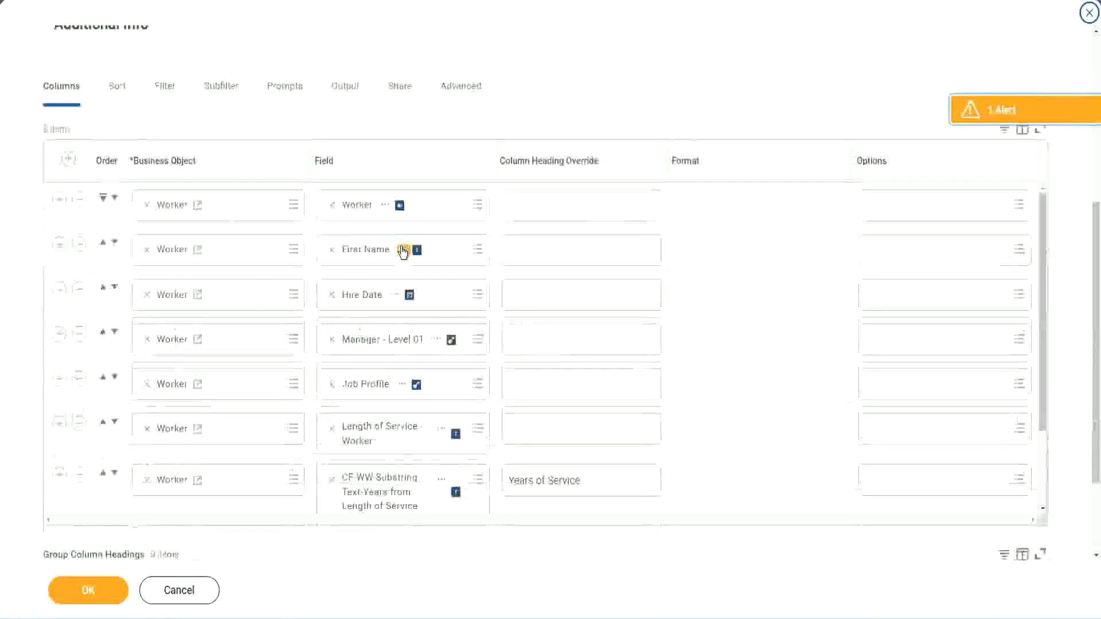
pyautogui.click(59, 474)
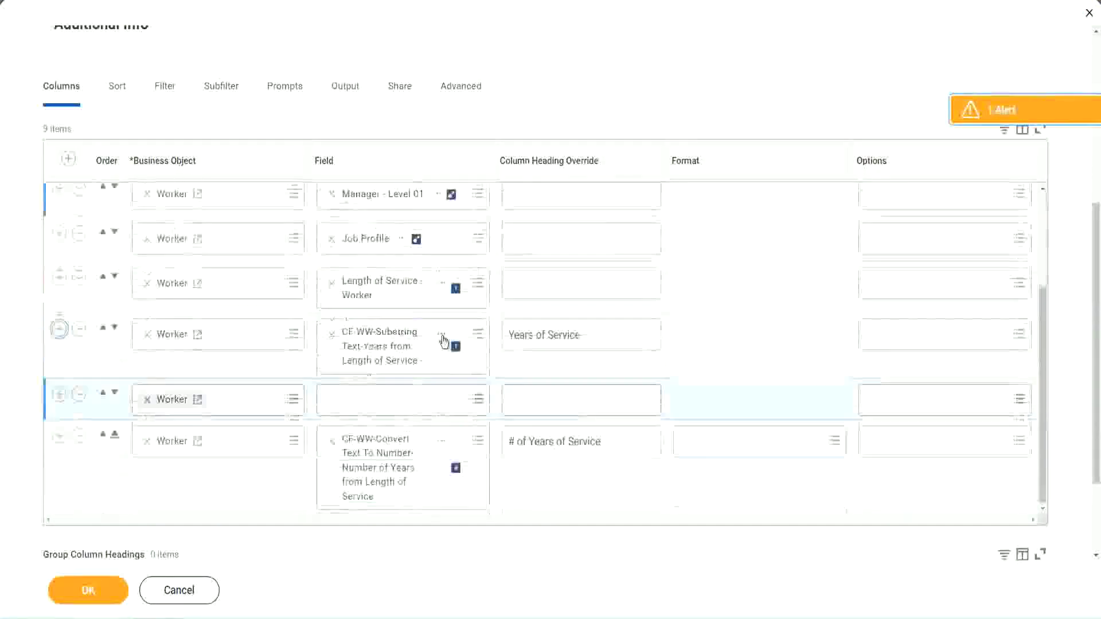
pyautogui.scroll(-3, 435, 413)
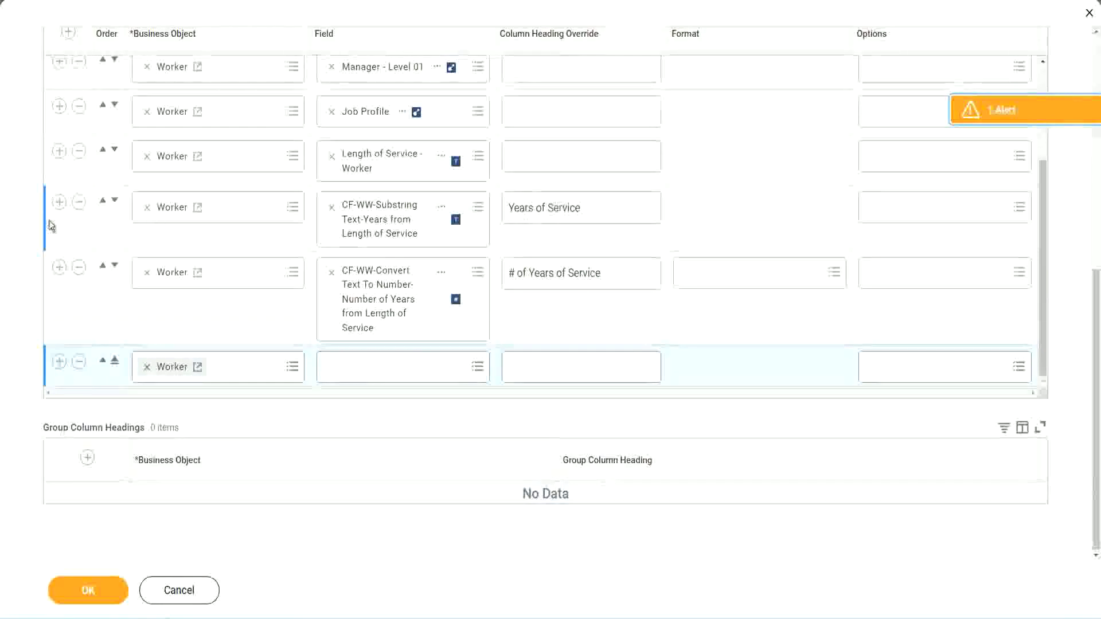
pyautogui.click(80, 203)
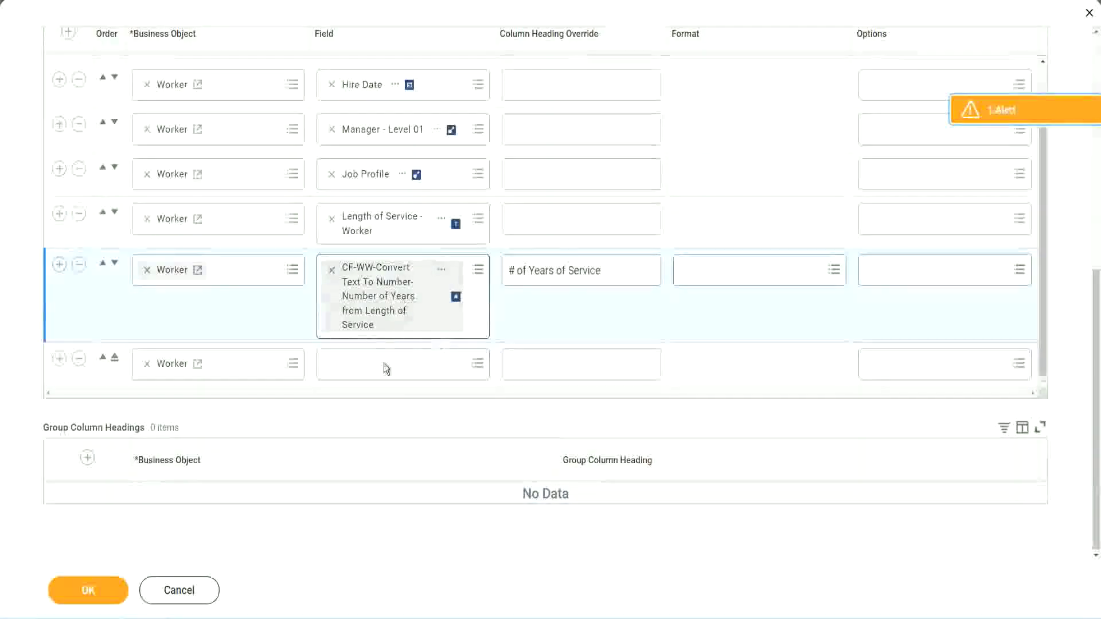
# Fill the new column with the pasted experience-bands field, headed Experience Bands, and save.
pyautogui.click(359, 366)
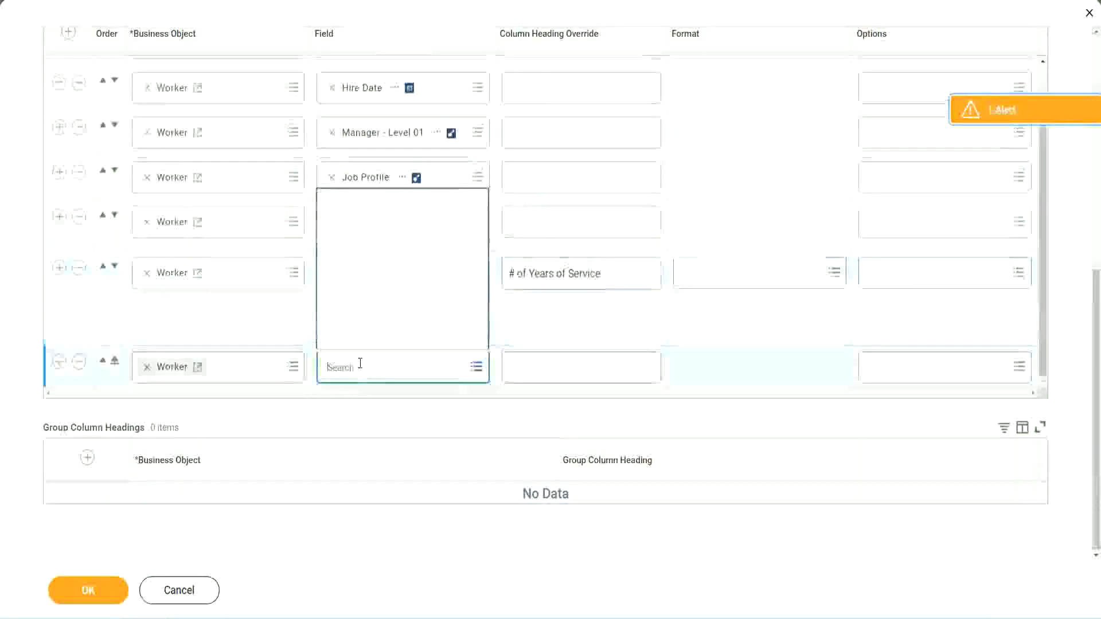
pyautogui.hotkey('ctrl', 'v')
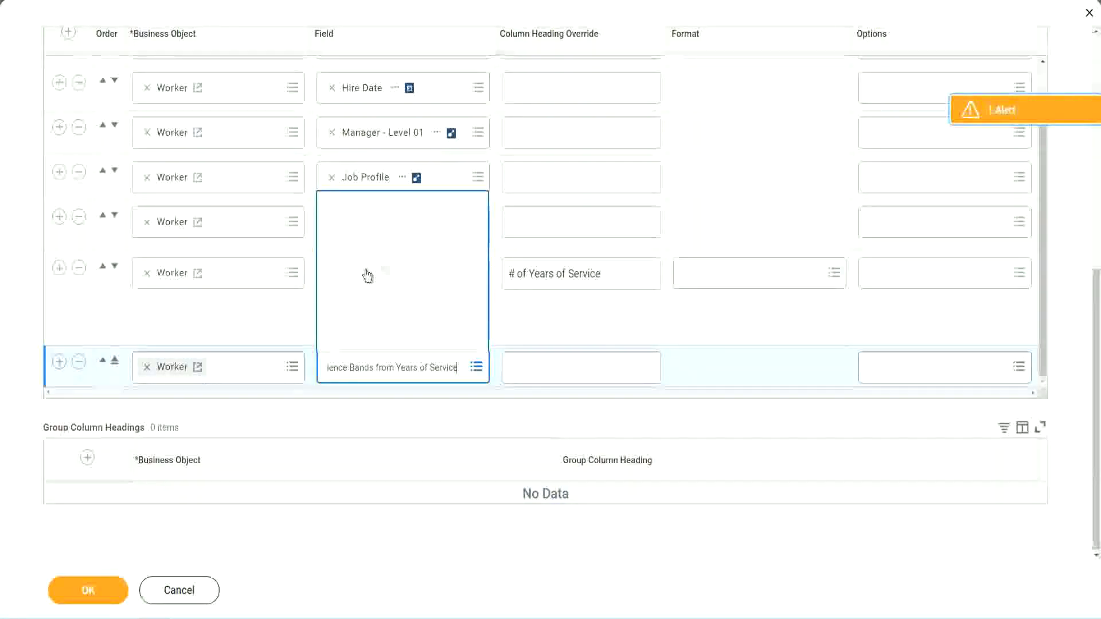
pyautogui.click(561, 329)
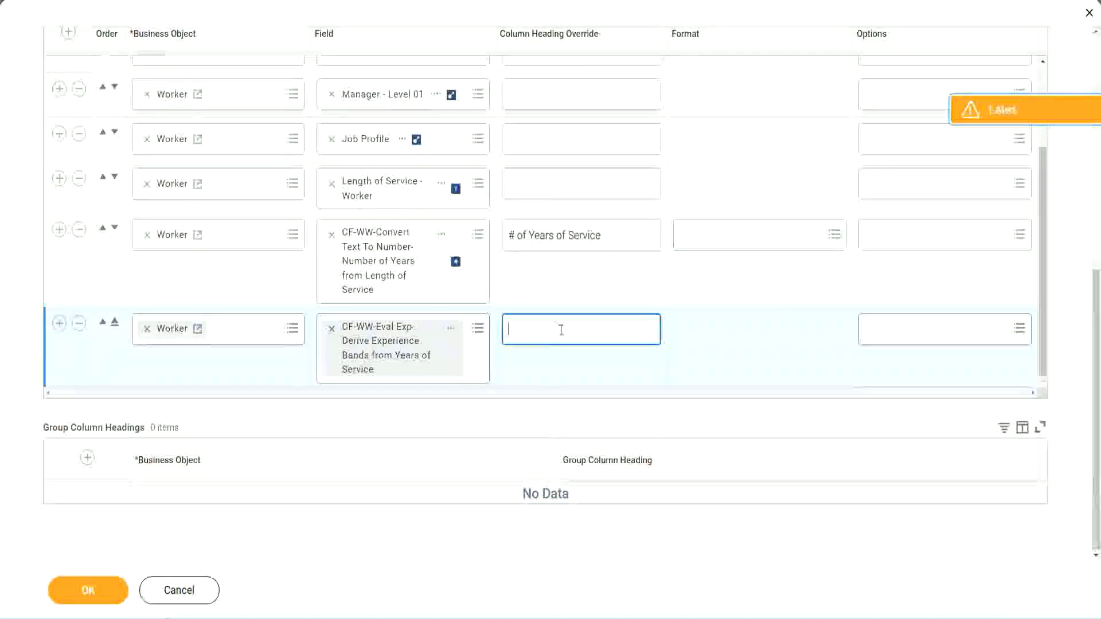
pyautogui.write('Exper')
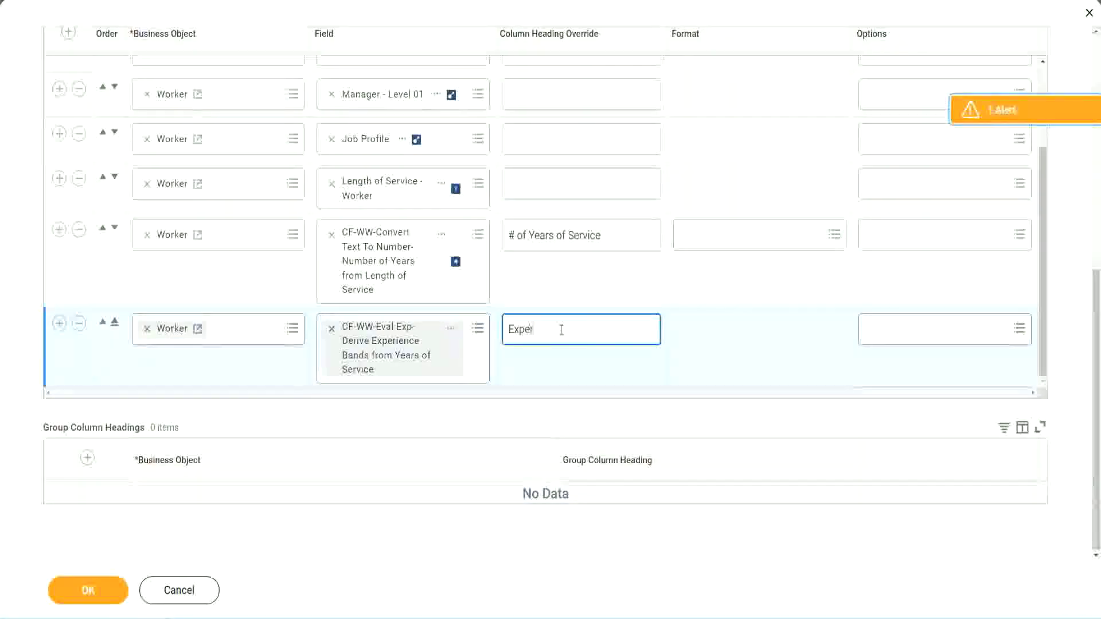
pyautogui.write('ience B')
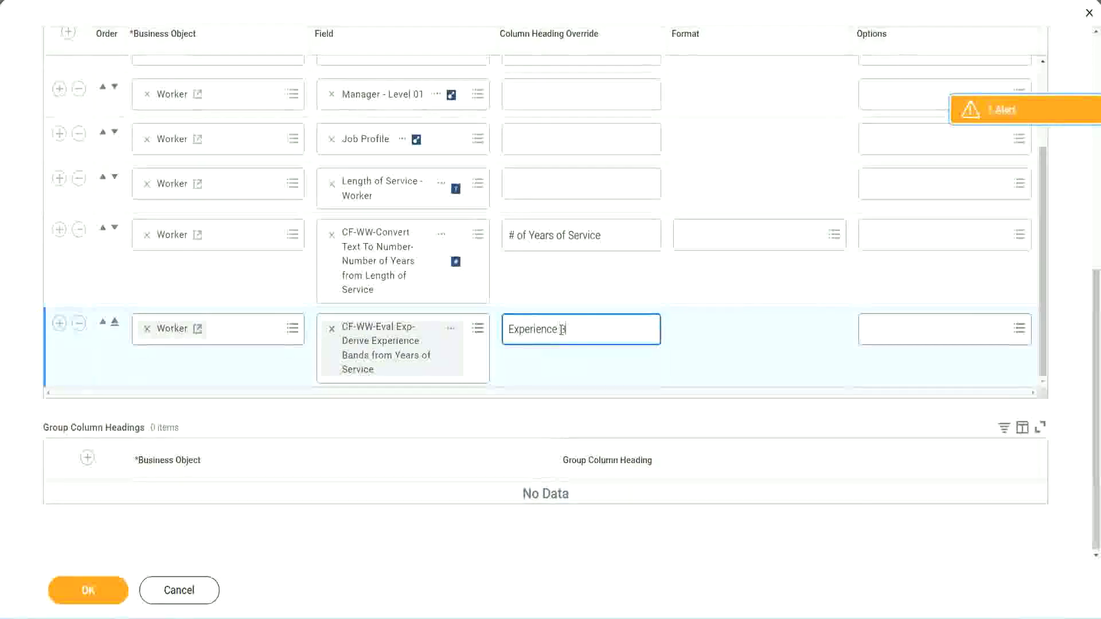
pyautogui.write('ands')
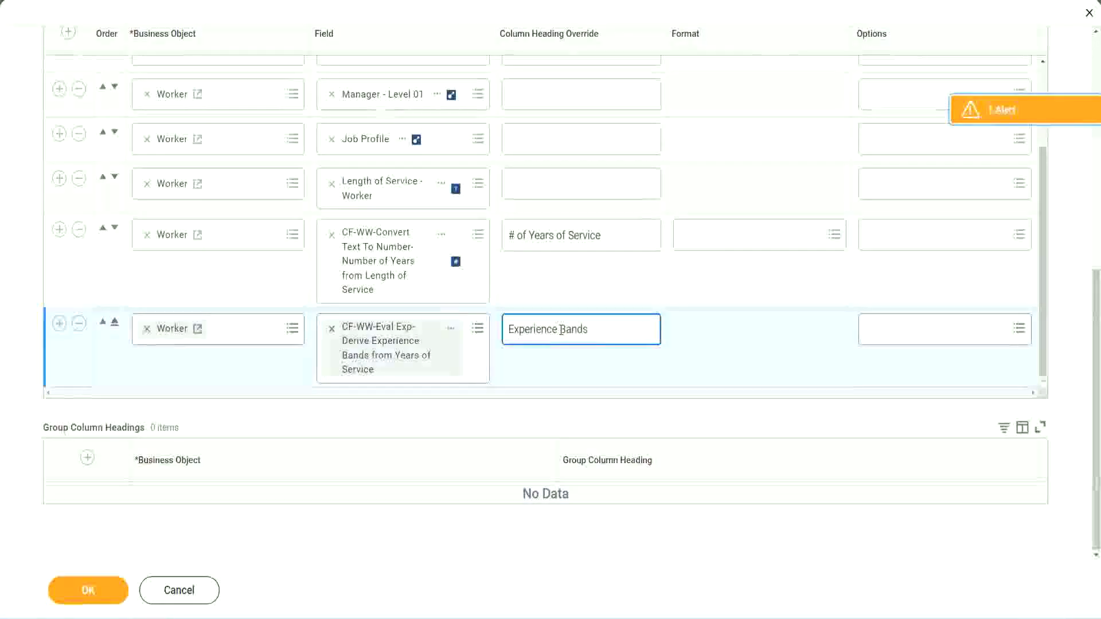
pyautogui.click(104, 590)
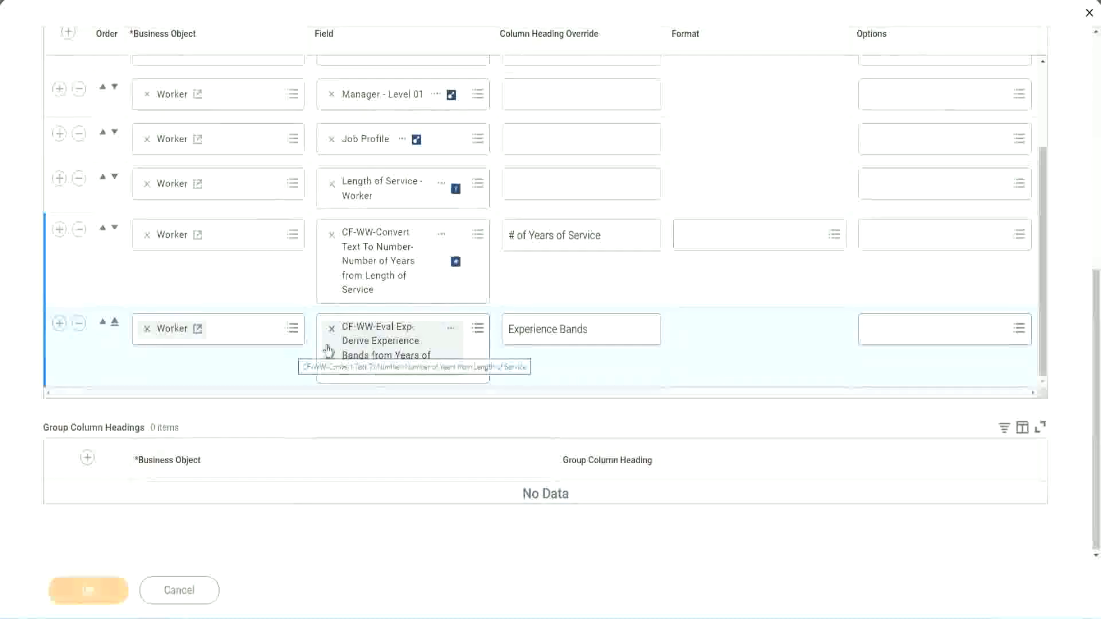
pyautogui.scroll(-5, 343, 388)
# Run WW Employee Details with blank prompts and confirm that 22 years of service is banded Senior.
pyautogui.click(126, 590)
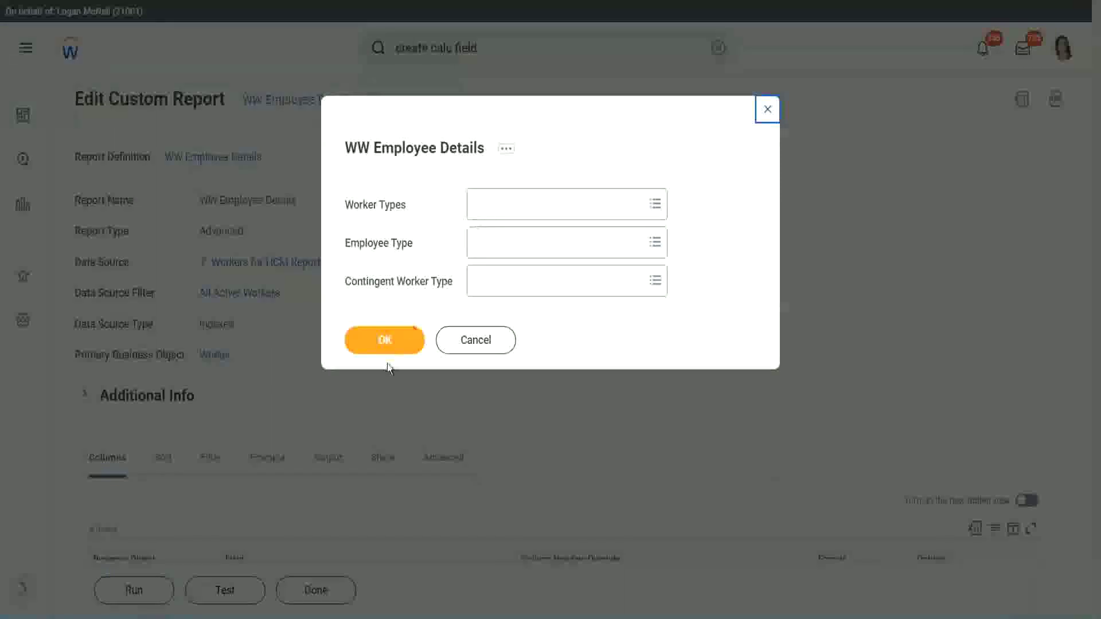
pyautogui.click(385, 346)
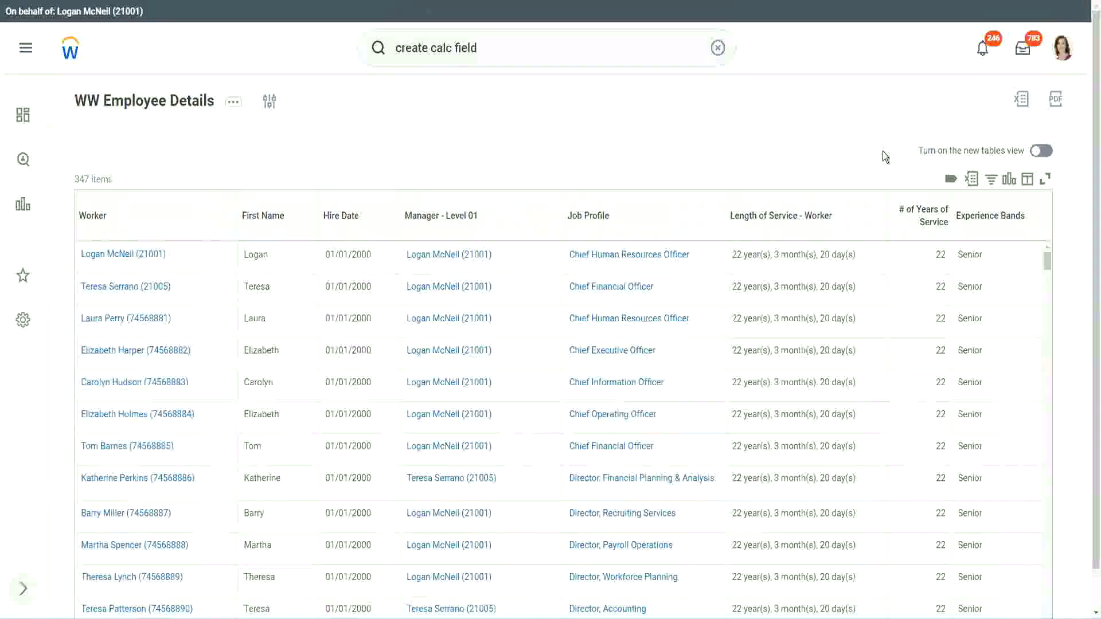
pyautogui.scroll(-1, 911, 182)
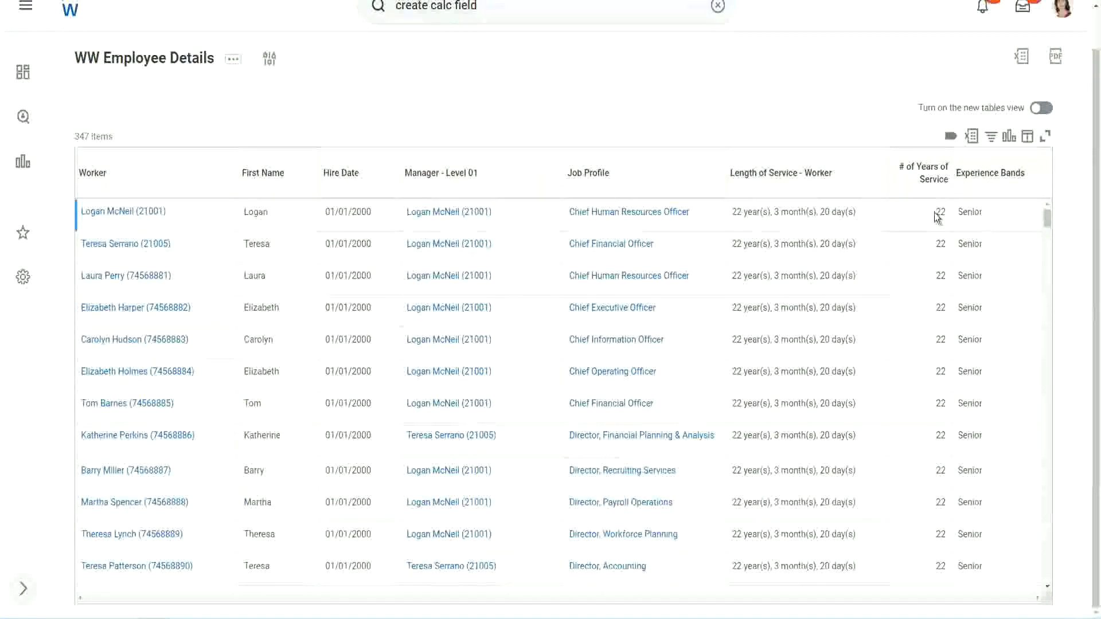
pyautogui.moveTo(936, 215); pyautogui.dragTo(950, 217)
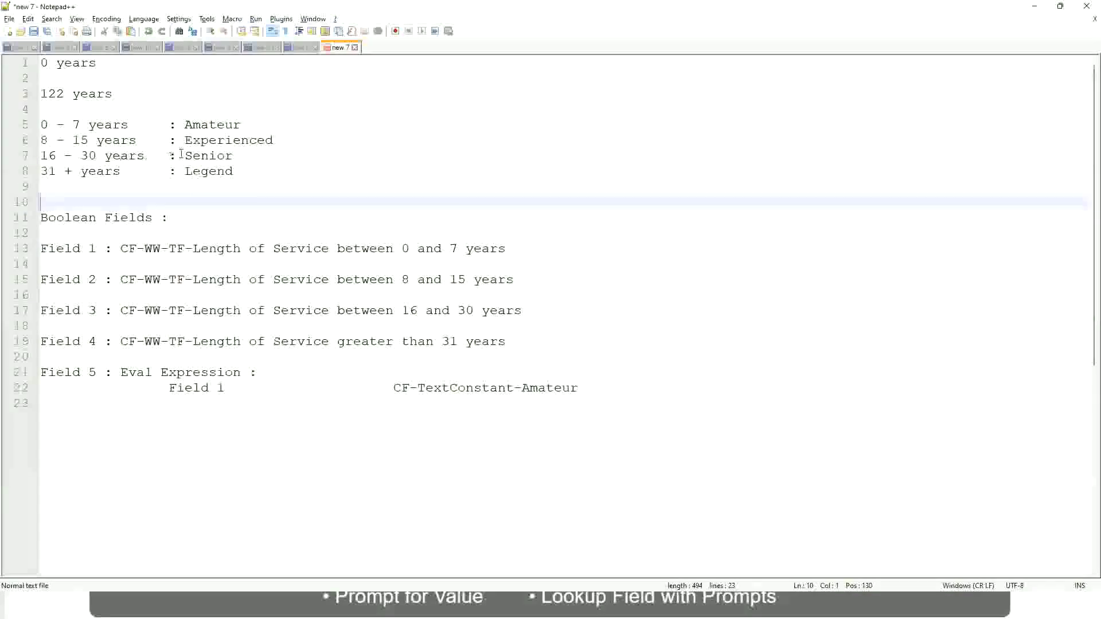
pyautogui.click(185, 156)
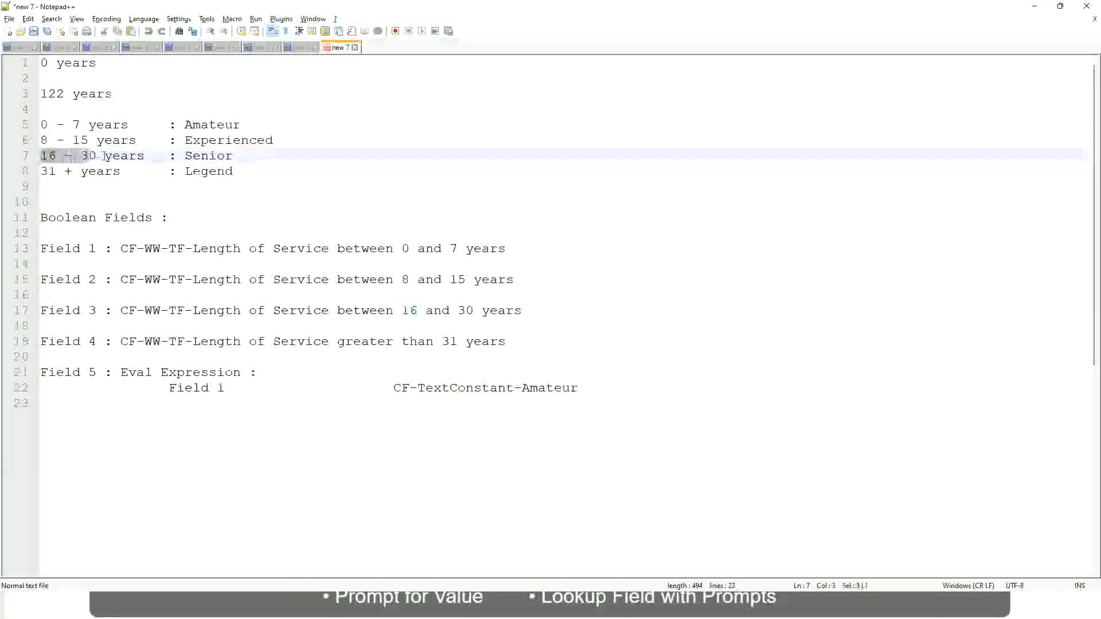
pyautogui.moveTo(39, 156); pyautogui.dragTo(105, 155)
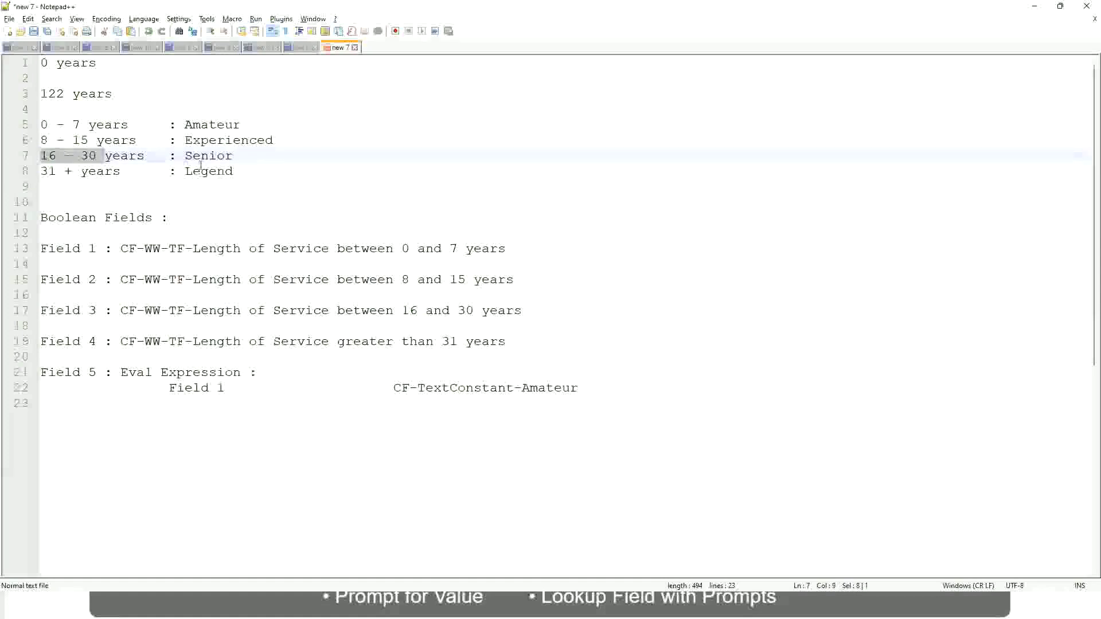
pyautogui.doubleClick(204, 156)
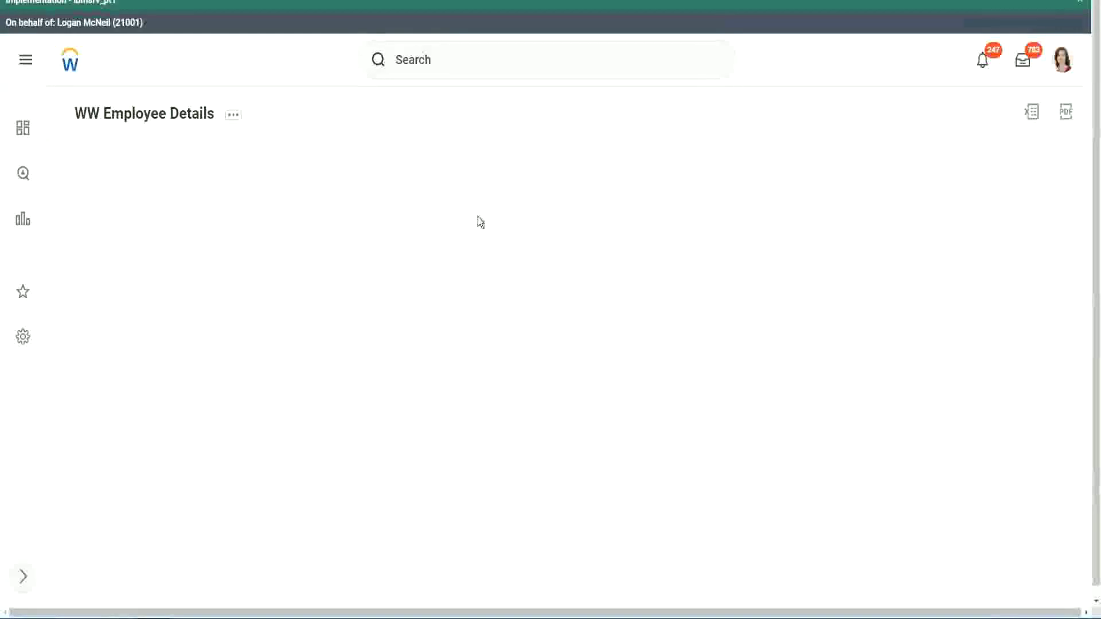
pyautogui.scroll(-2, 944, 342)
pyautogui.scroll(-2, 948, 346)
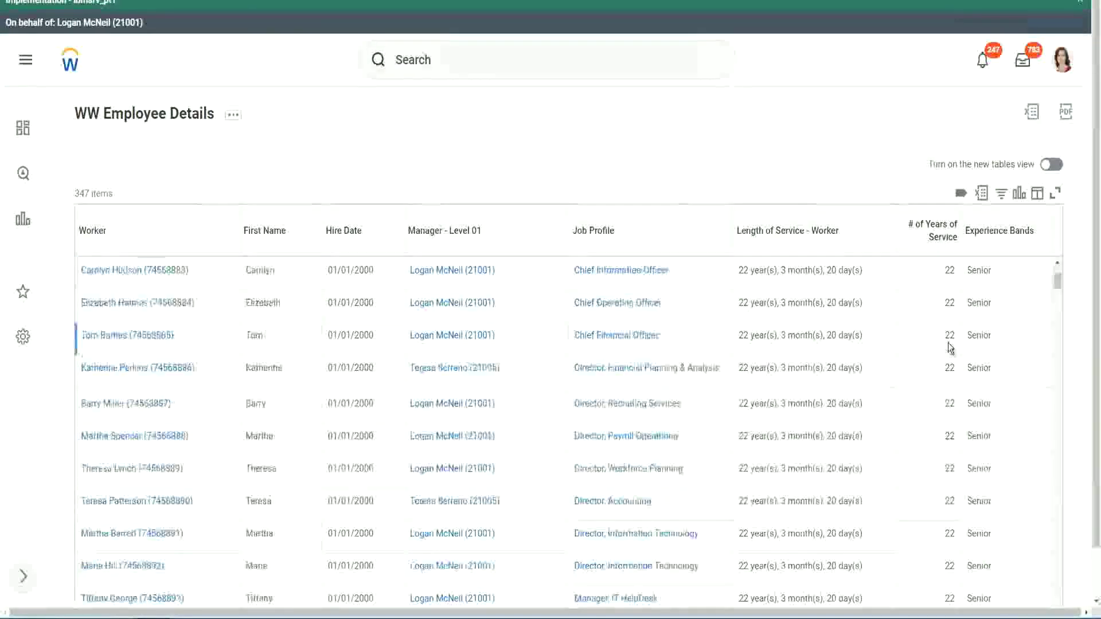
pyautogui.scroll(-2, 952, 344)
pyautogui.scroll(-4, 953, 350)
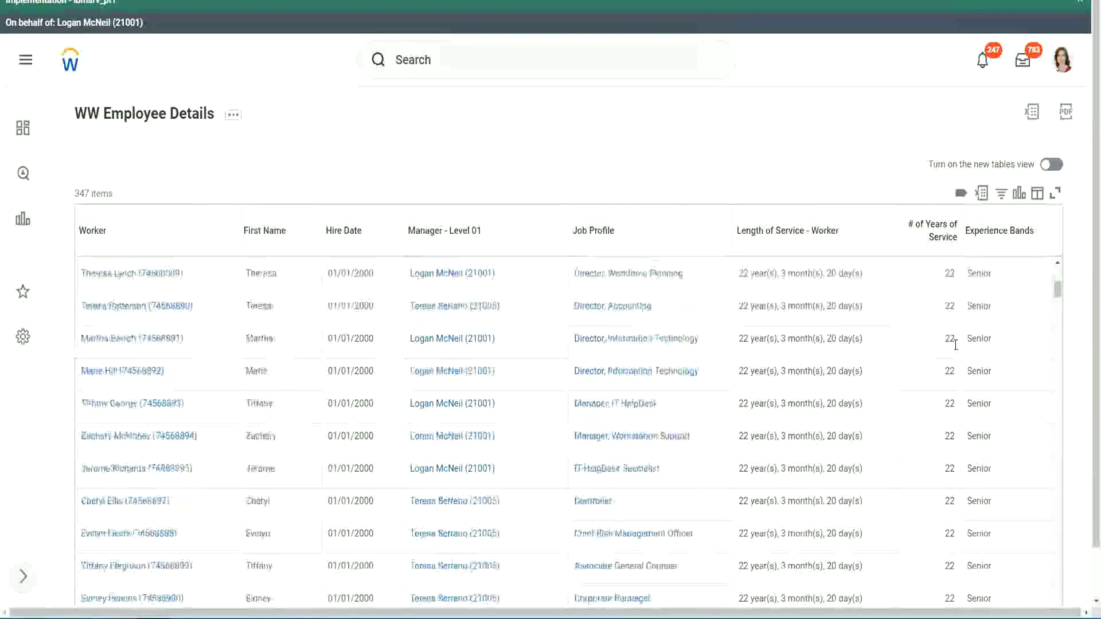
pyautogui.scroll(-4, 958, 356)
pyautogui.scroll(-8, 959, 372)
pyautogui.scroll(-2, 962, 383)
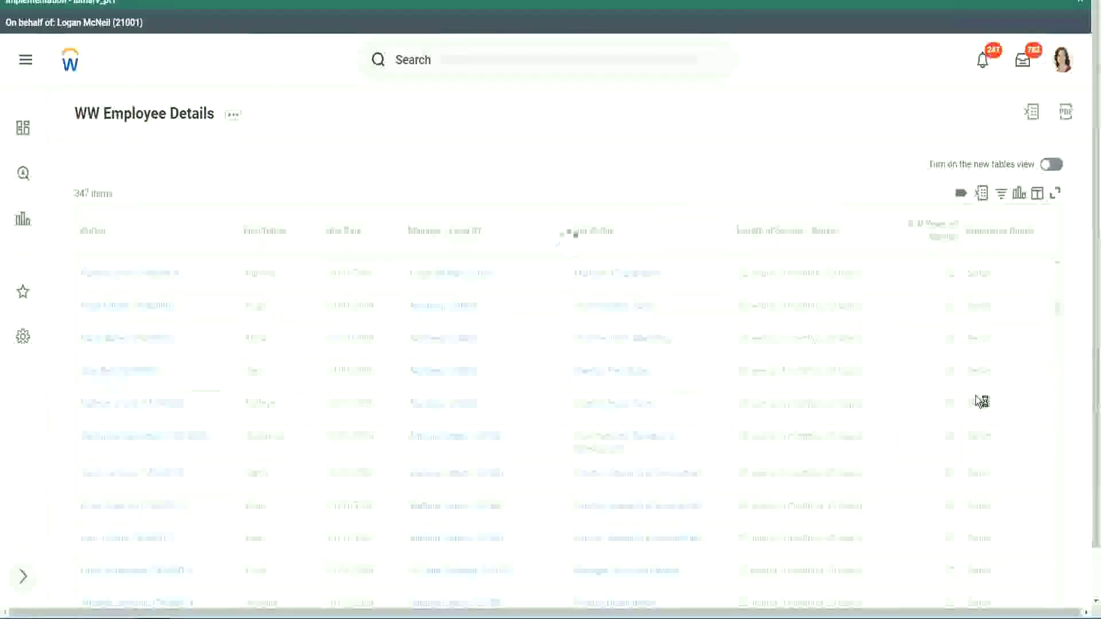
pyautogui.scroll(-1, 975, 394)
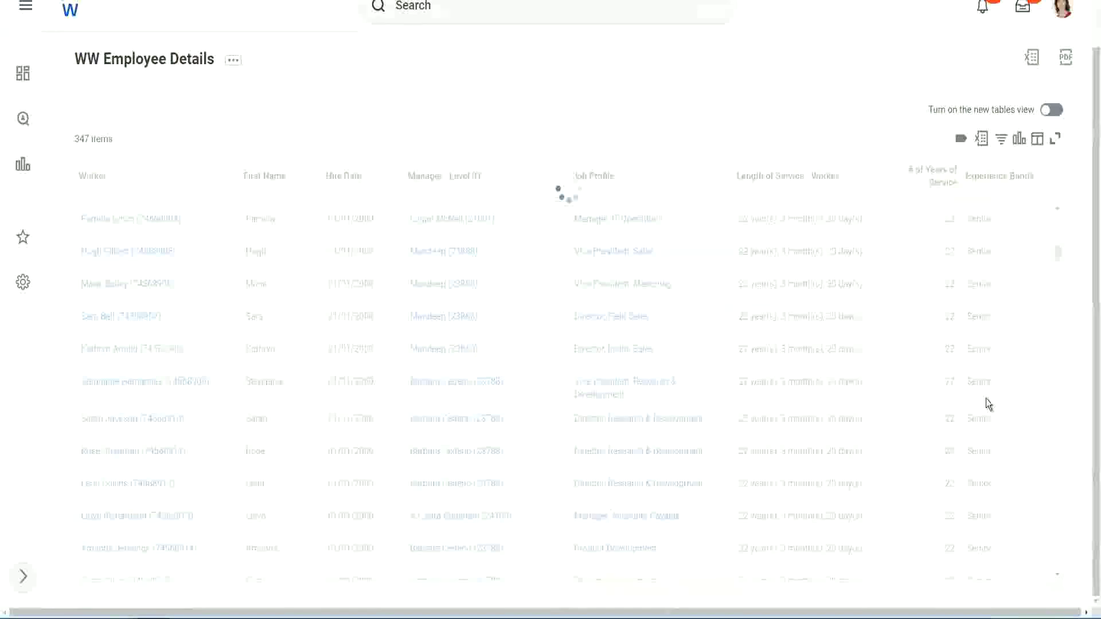
pyautogui.scroll(-4, 1019, 324)
pyautogui.scroll(-4, 1020, 324)
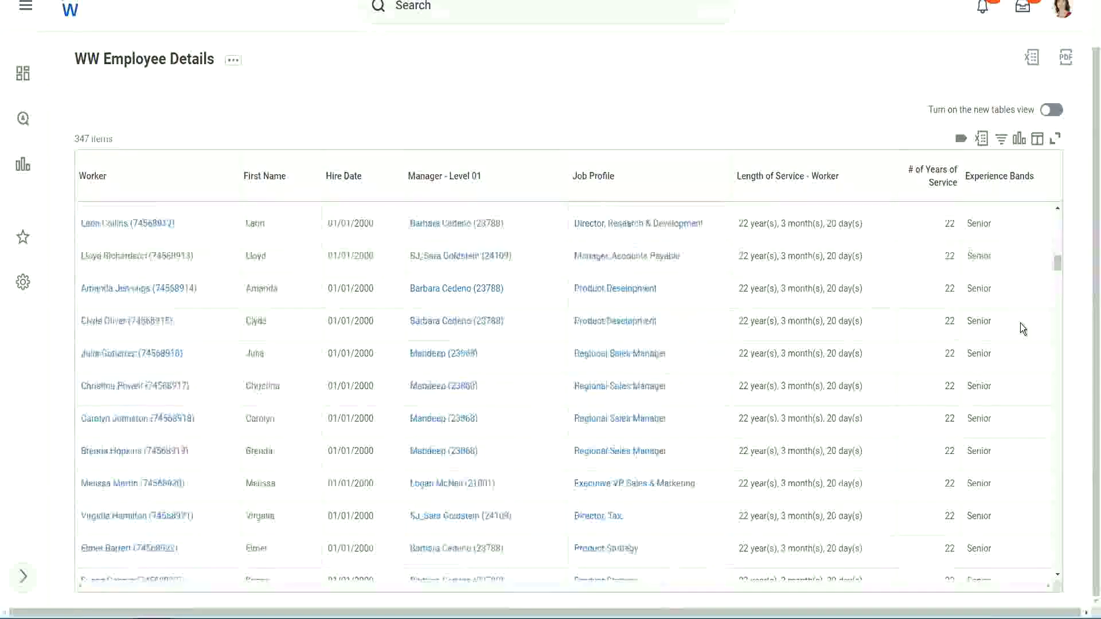
pyautogui.scroll(-2, 1019, 322)
pyautogui.scroll(-1, 1020, 322)
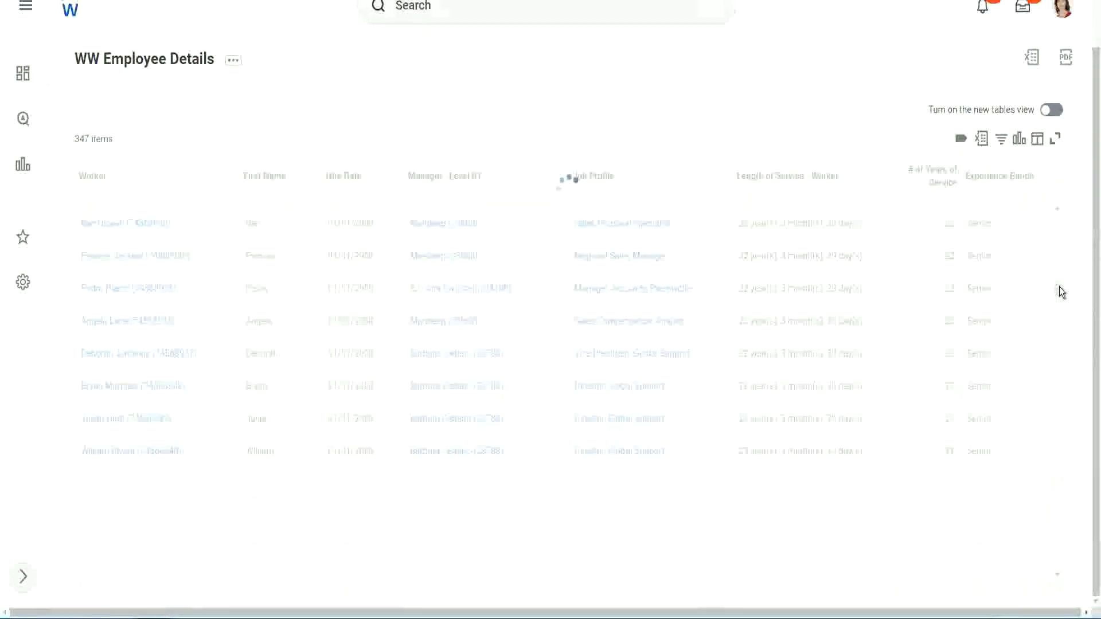
# Filter Experience Bands to contain 'Amateur', which returns 0 of 347 items.
pyautogui.click(1002, 186)
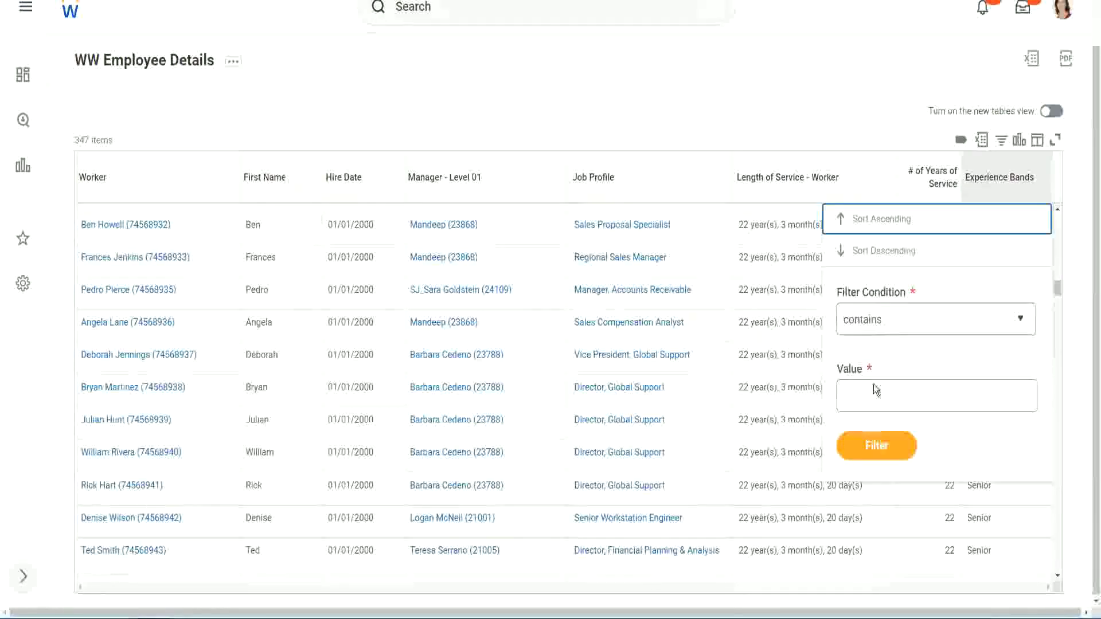
pyautogui.click(873, 385)
pyautogui.write('Amateur')
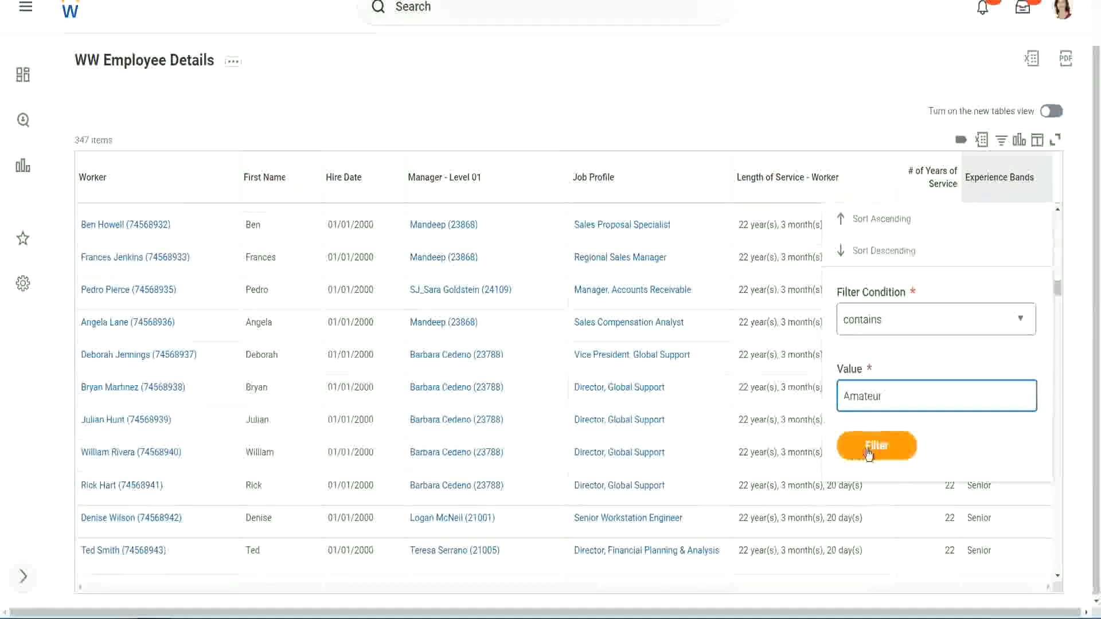
pyautogui.click(868, 450)
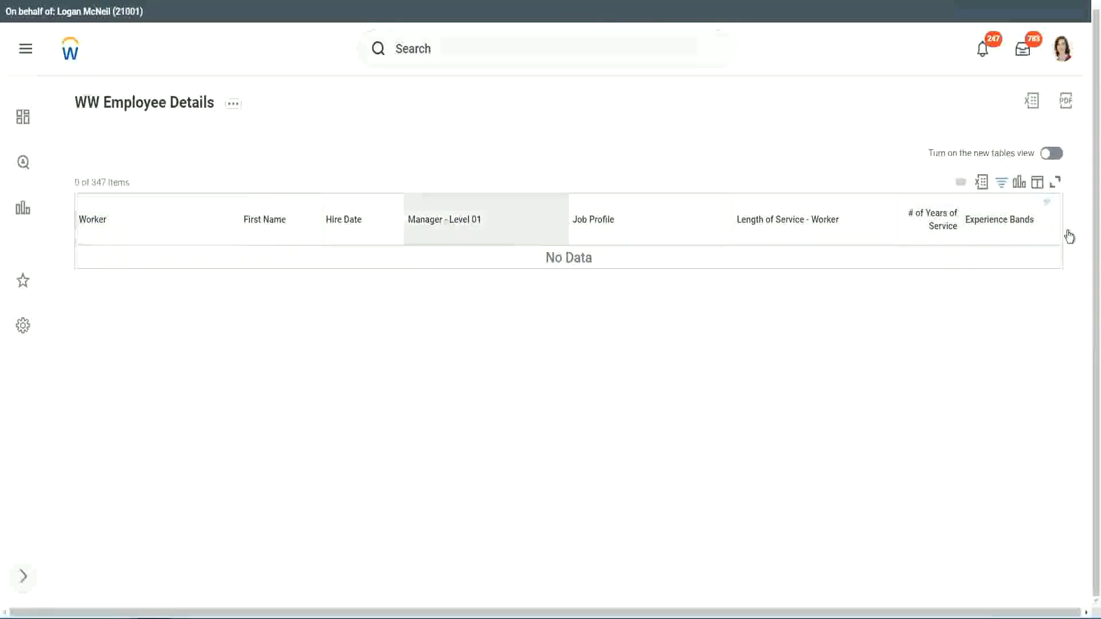
# Change the Experience Bands filter value from Amateur to Legend.
pyautogui.click(996, 225)
pyautogui.click(902, 373)
pyautogui.hotkey('ctrl', 'a')
pyautogui.write('Legend')
pyautogui.click(876, 424)
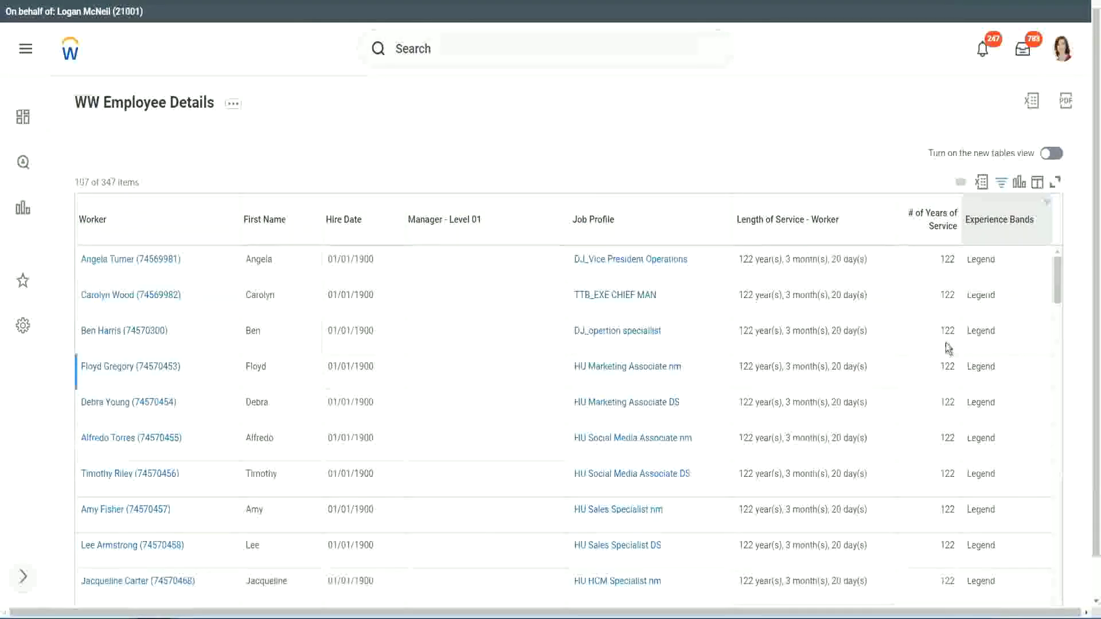
# Scroll through the Legend rows and mark the 1900 hire year.
pyautogui.scroll(-5, 947, 347)
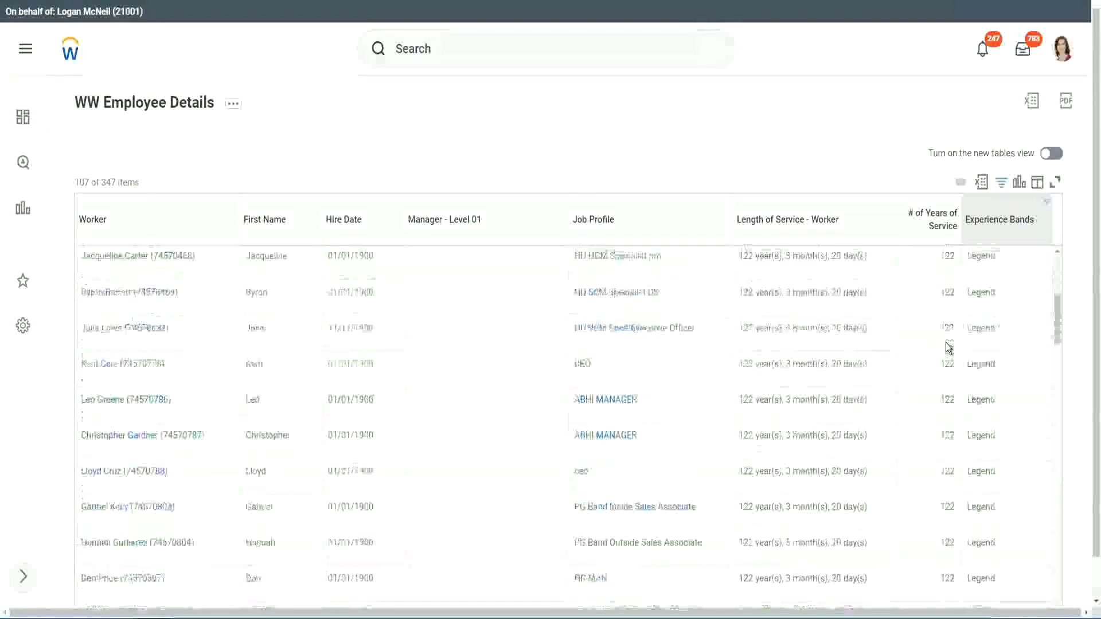
pyautogui.scroll(-5, 947, 347)
pyautogui.scroll(-3, 947, 347)
pyautogui.scroll(-3, 945, 342)
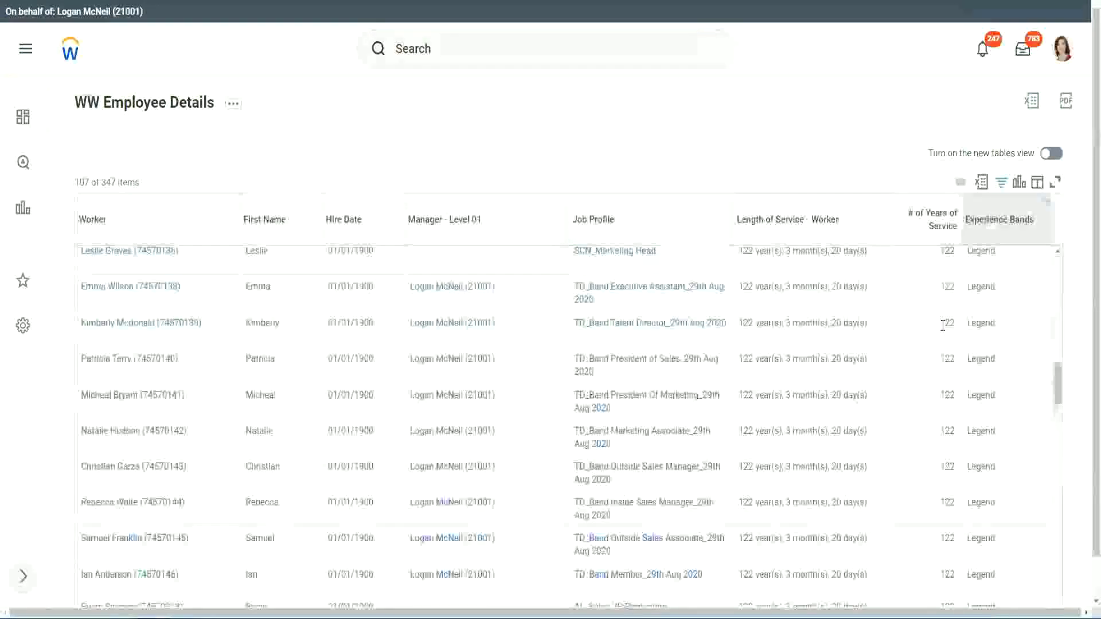
pyautogui.scroll(-3, 942, 325)
pyautogui.scroll(-5, 944, 329)
pyautogui.scroll(-5, 944, 329)
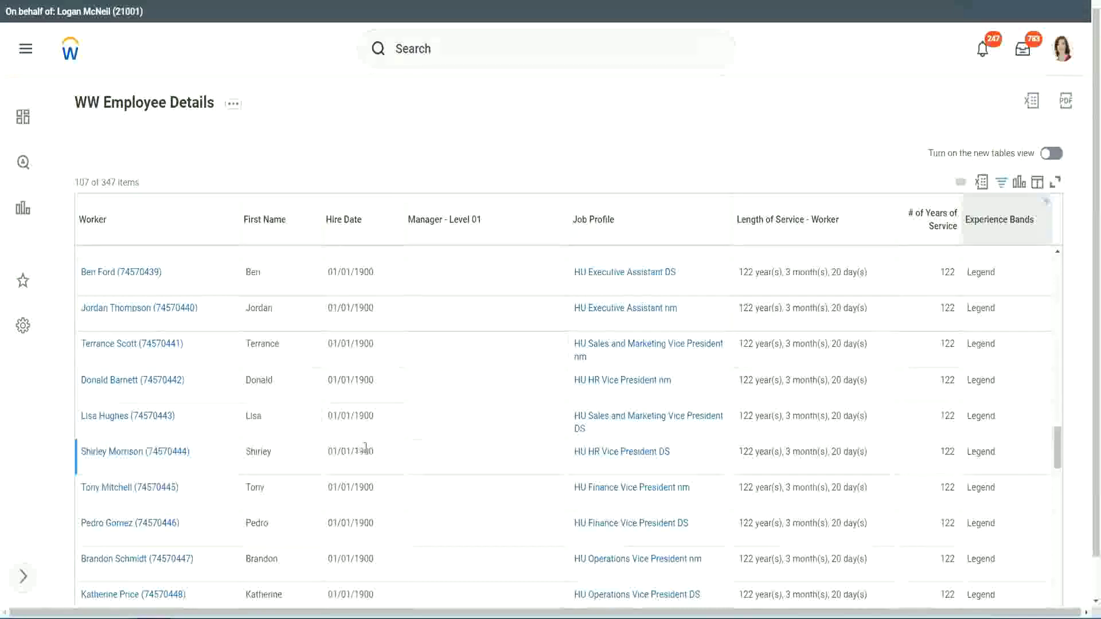
pyautogui.moveTo(353, 452); pyautogui.dragTo(380, 453)
# Check that the Legend workers show 102 and 122 years of service.
pyautogui.scroll(-5, 937, 431)
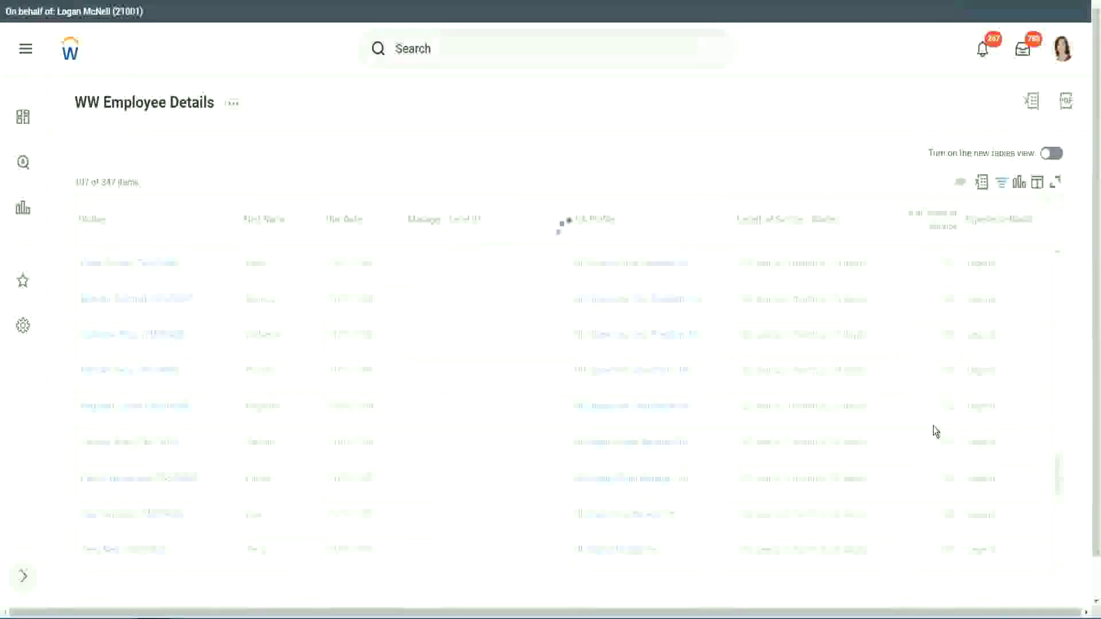
pyautogui.scroll(-5, 933, 430)
pyautogui.scroll(-5, 935, 430)
pyautogui.scroll(-5, 934, 430)
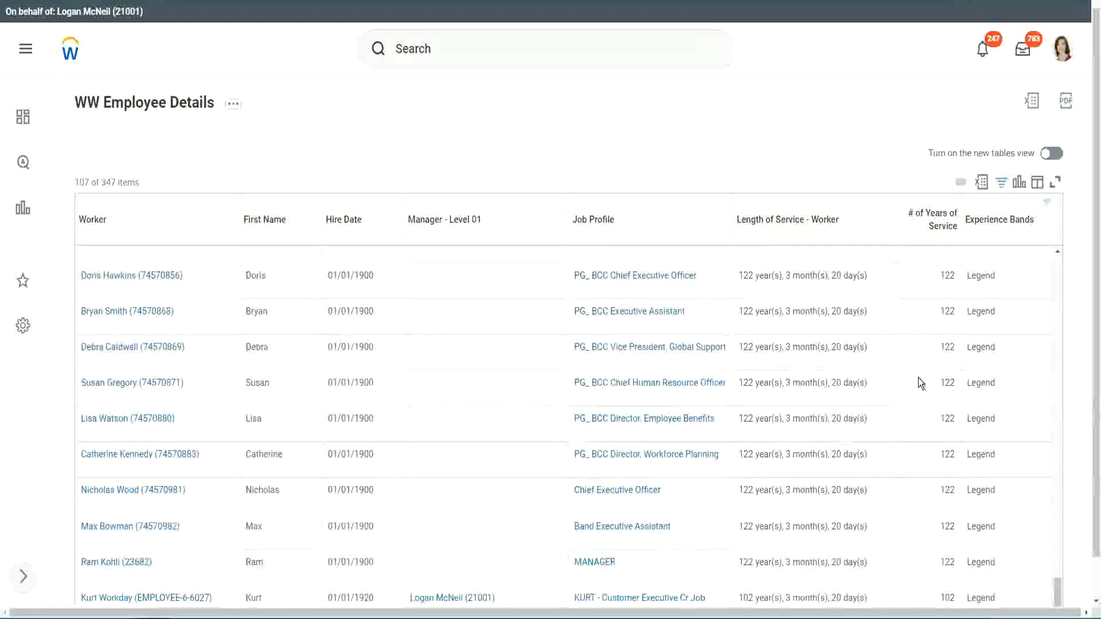
pyautogui.click(934, 580)
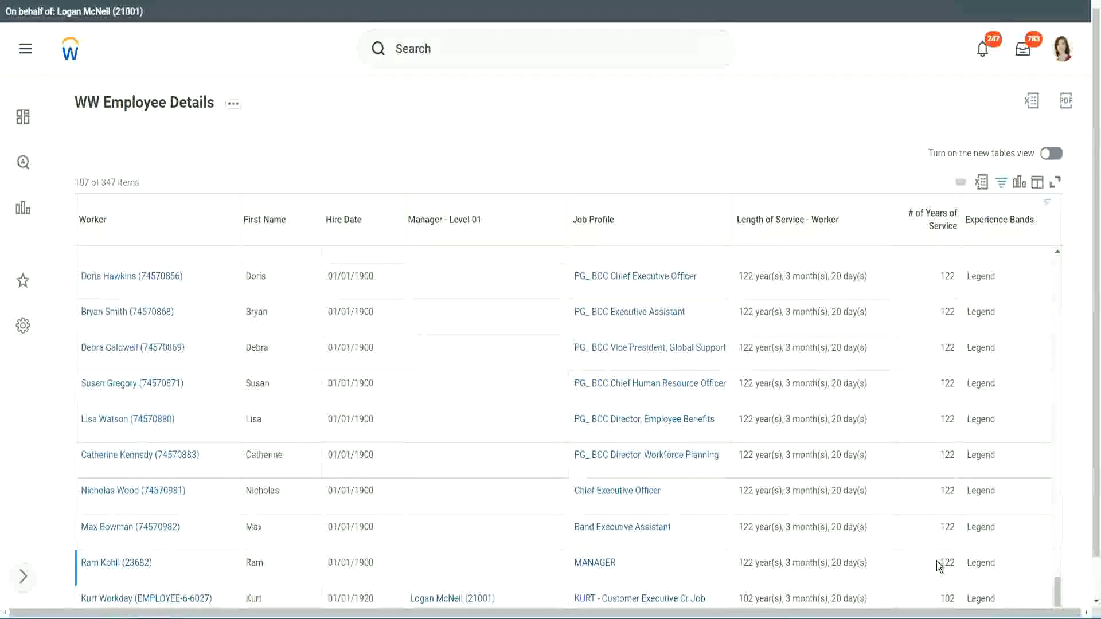
pyautogui.doubleClick(946, 598)
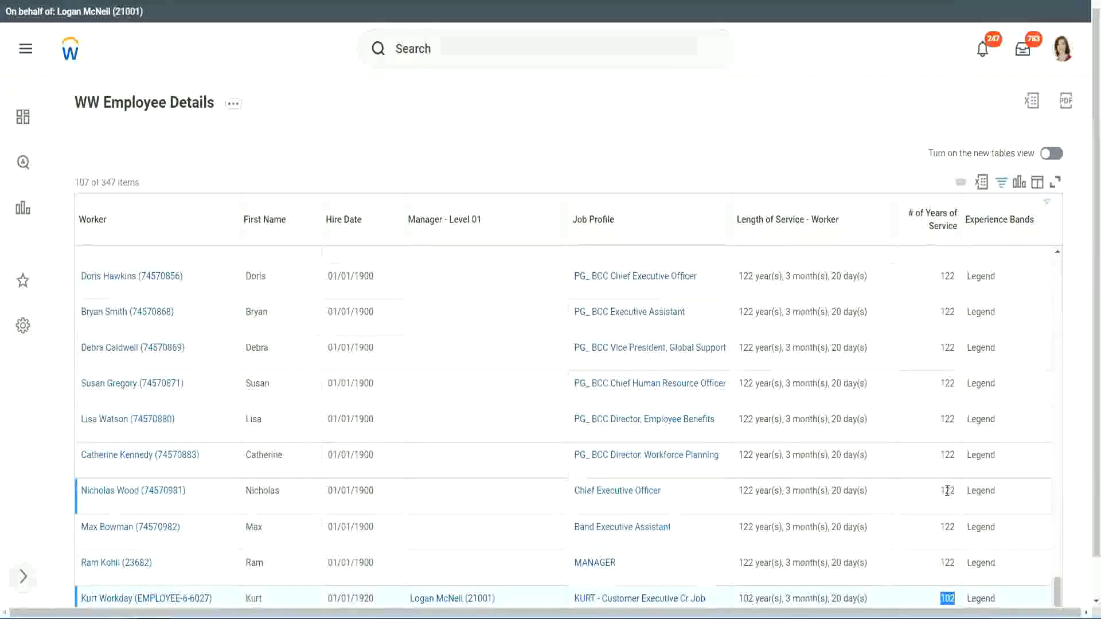
pyautogui.moveTo(944, 490); pyautogui.dragTo(955, 490)
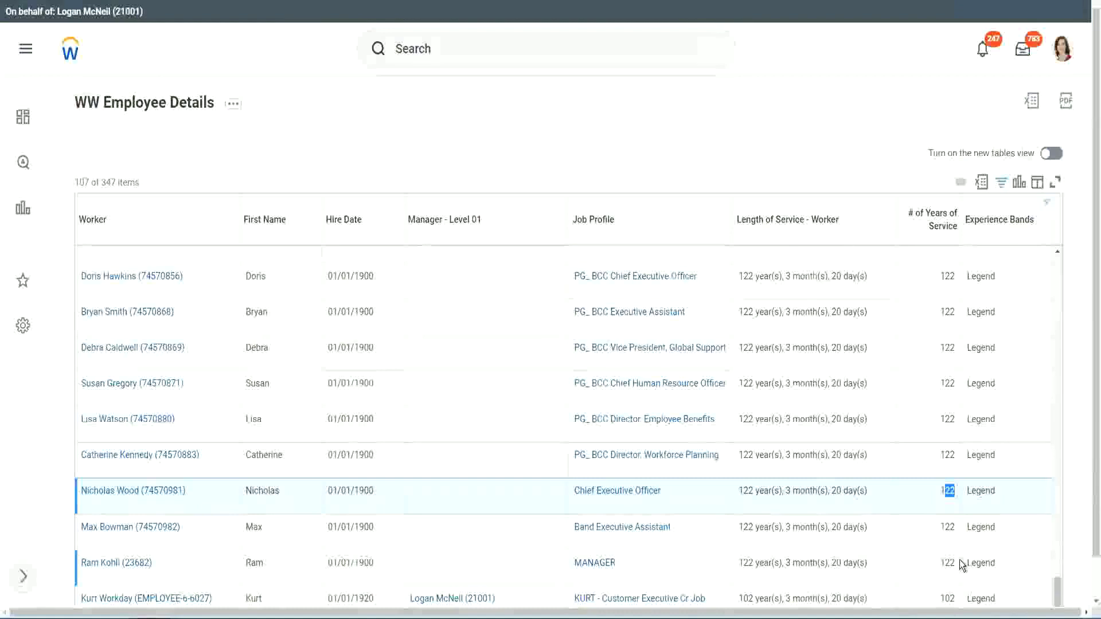
pyautogui.click(925, 457)
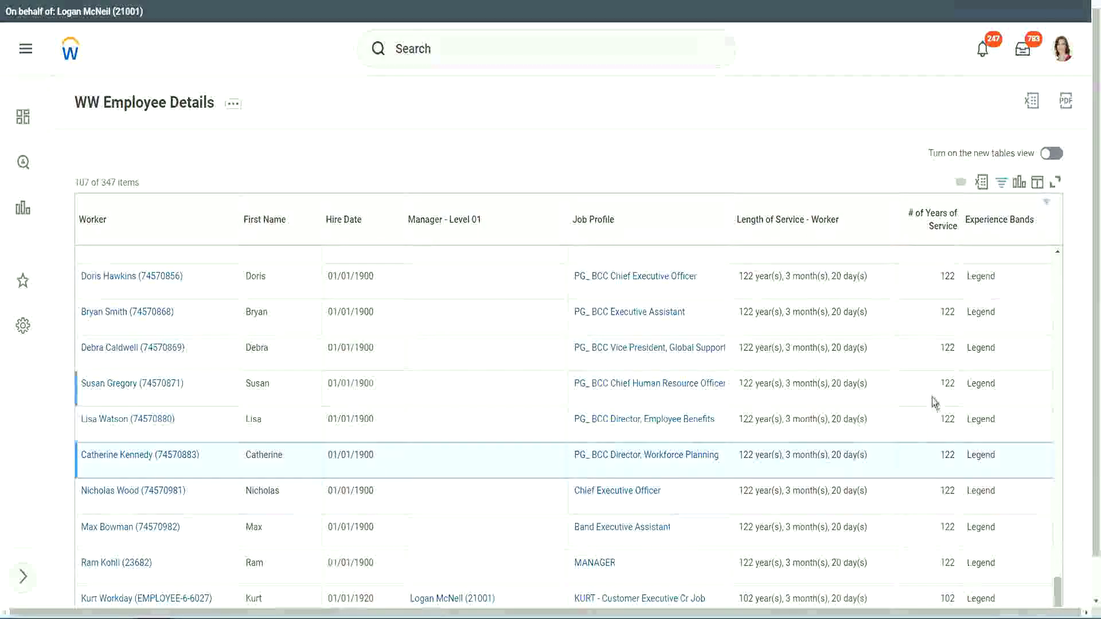
# Replace the Legend filter with Experienced, showing 82 of 347 workers with 10–14 years.
pyautogui.click(1006, 225)
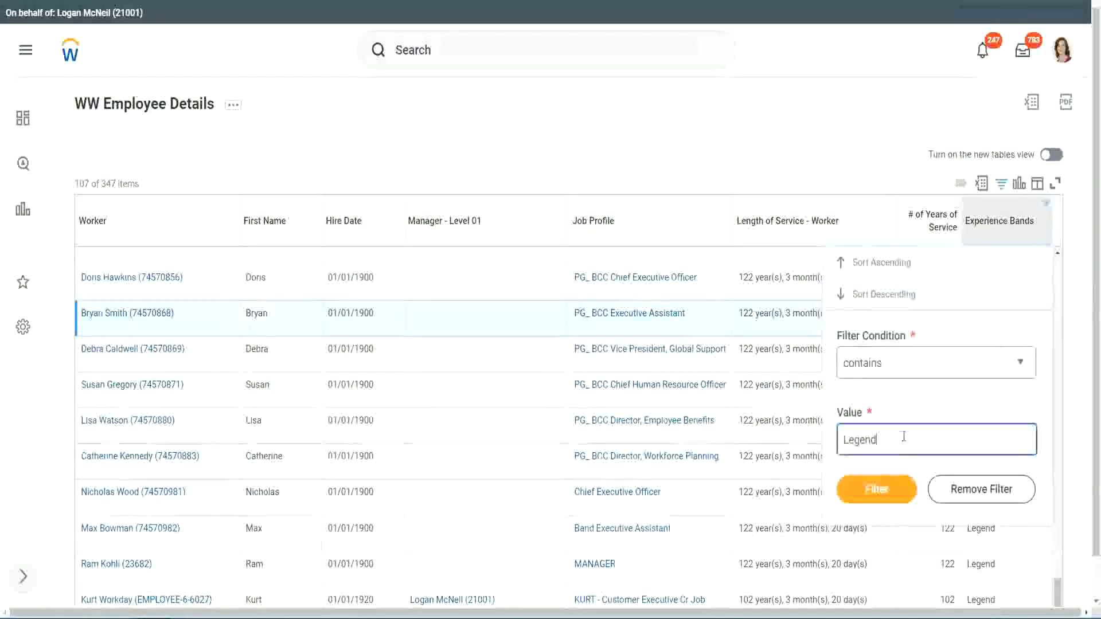
pyautogui.doubleClick(843, 439)
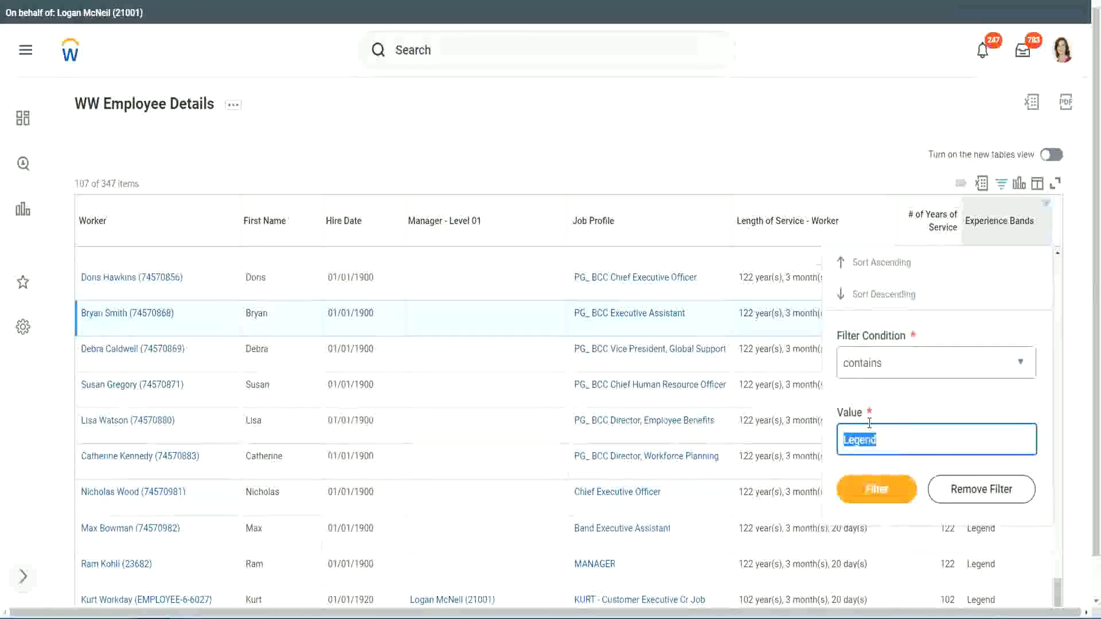
pyautogui.write('Expl')
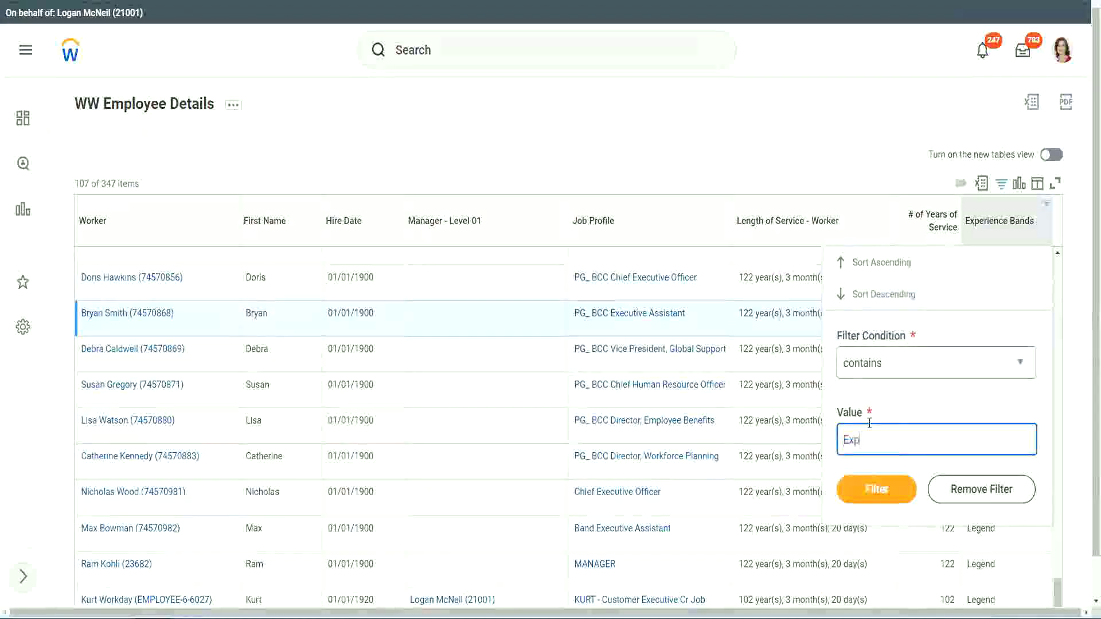
pyautogui.press('BackSpace')
pyautogui.write('erienced')
pyautogui.click(882, 490)
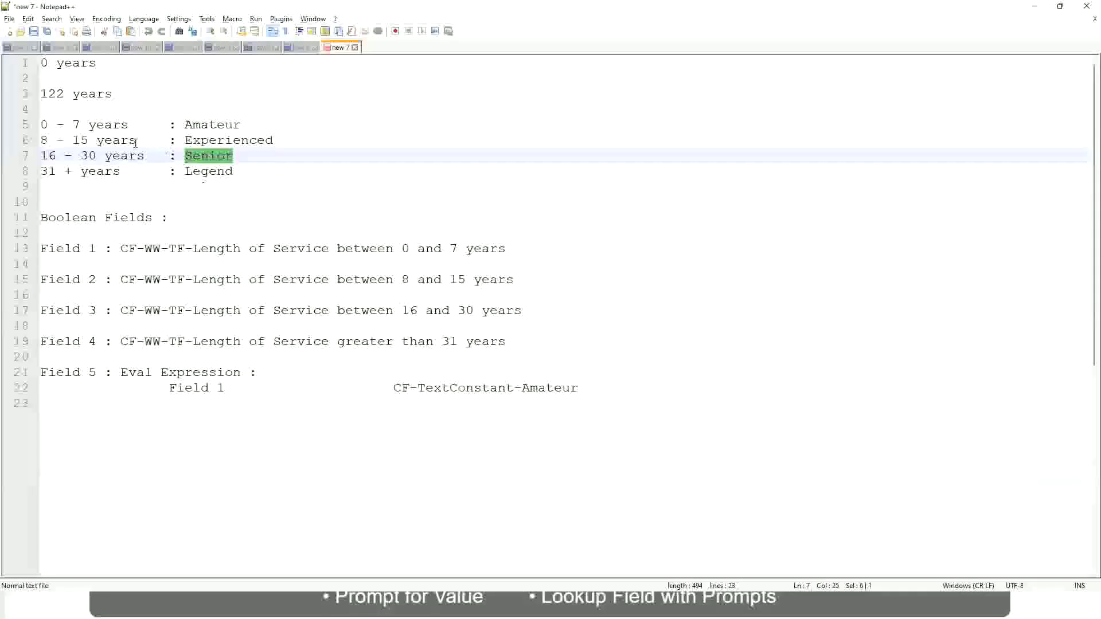
# Mark the '8 - 15 years : Experienced' line in the Notepad++ band notes.
pyautogui.click(135, 143)
pyautogui.moveTo(45, 141); pyautogui.dragTo(97, 141)
pyautogui.click(126, 142)
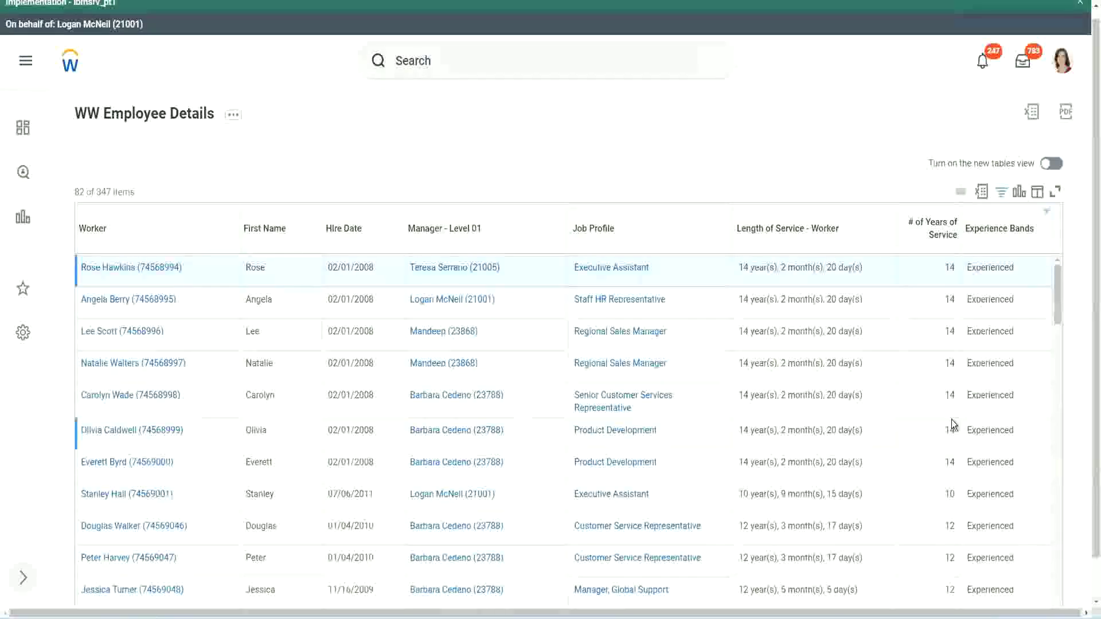
pyautogui.scroll(-5, 951, 422)
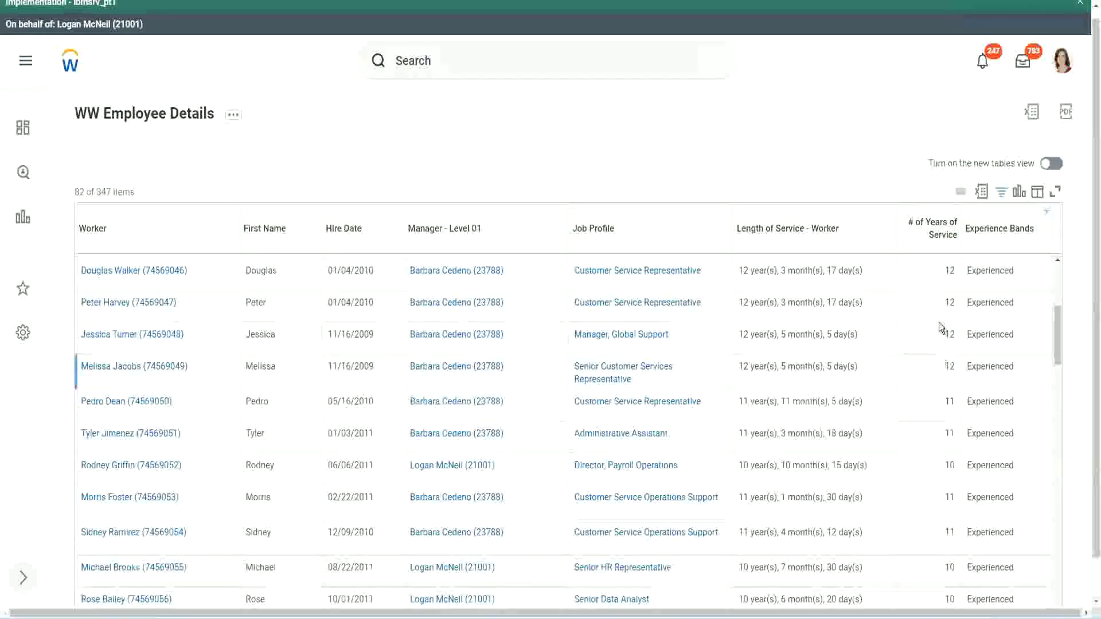
pyautogui.doubleClick(990, 302)
pyautogui.scroll(-3, 952, 396)
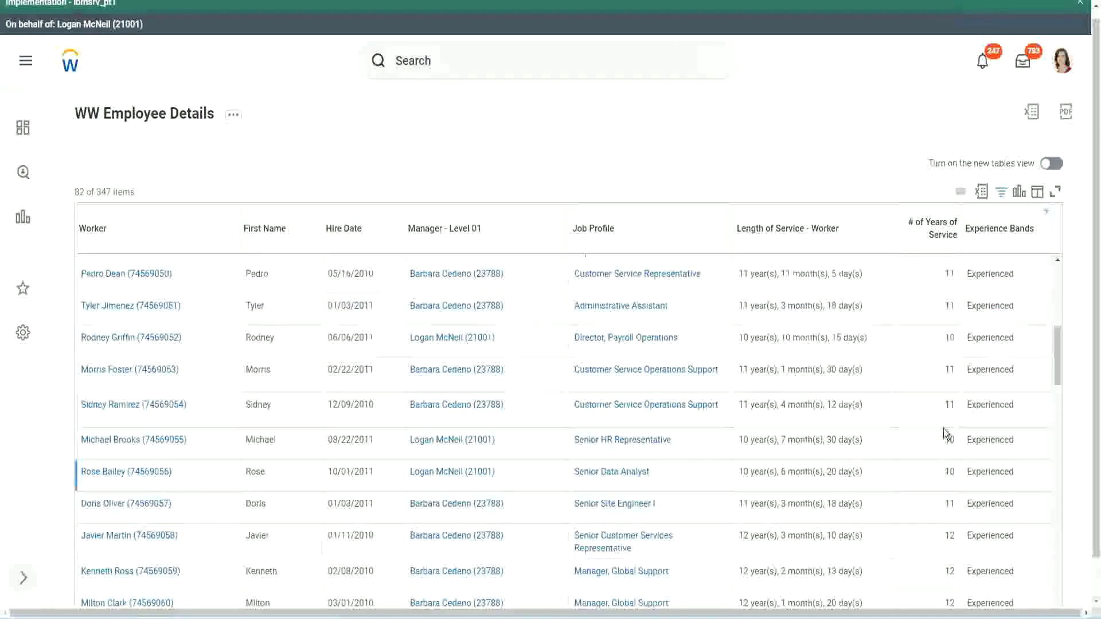
pyautogui.click(948, 406)
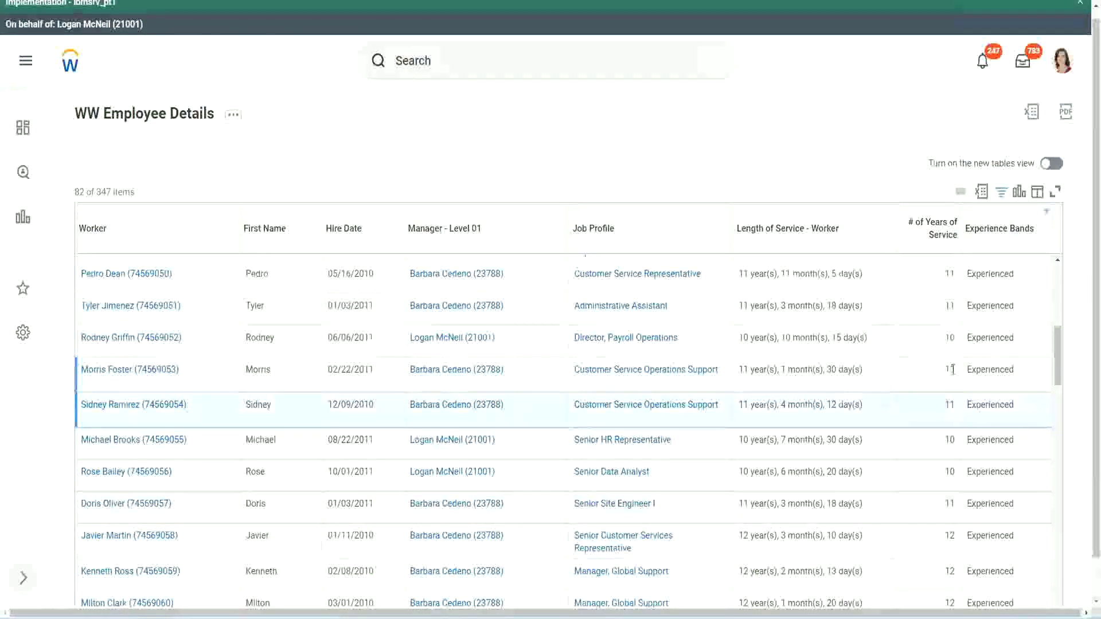
pyautogui.click(1000, 366)
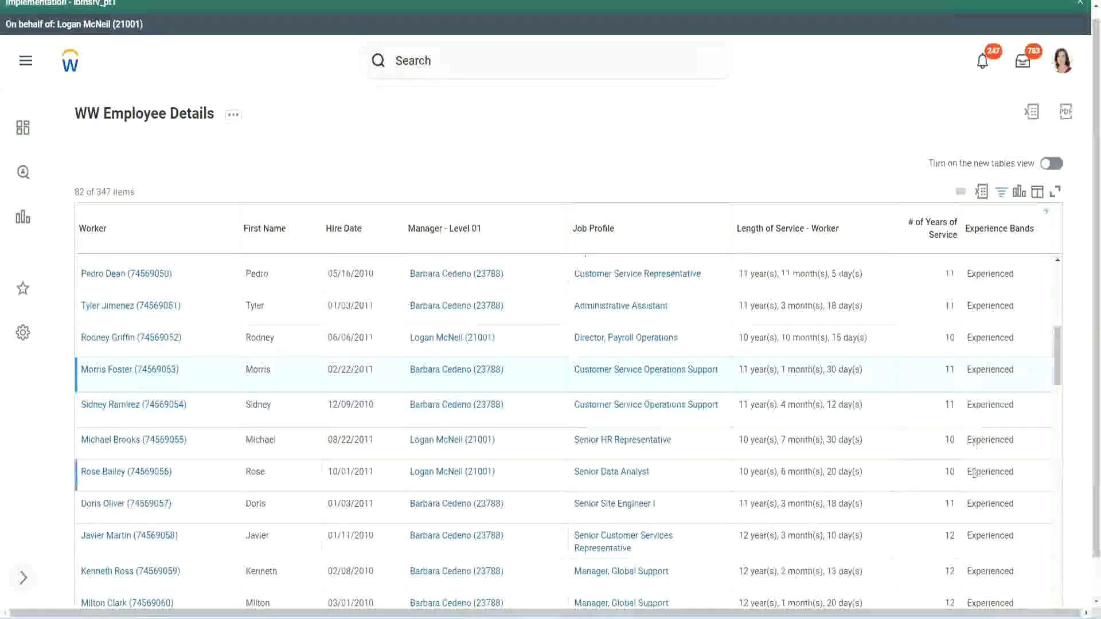
pyautogui.scroll(-5, 974, 473)
pyautogui.scroll(-3, 975, 474)
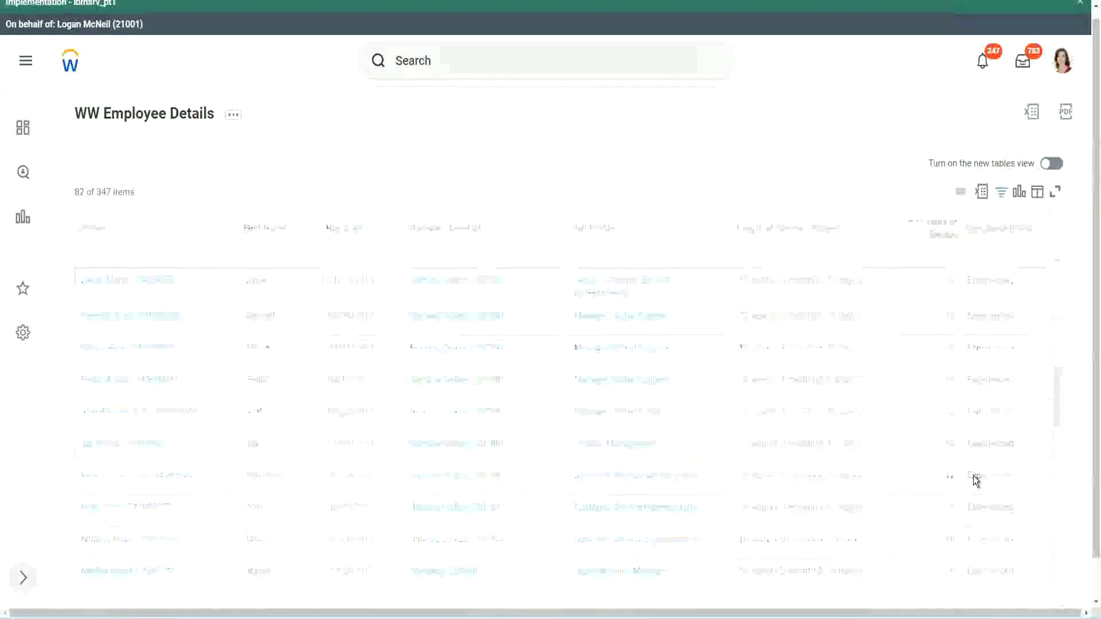